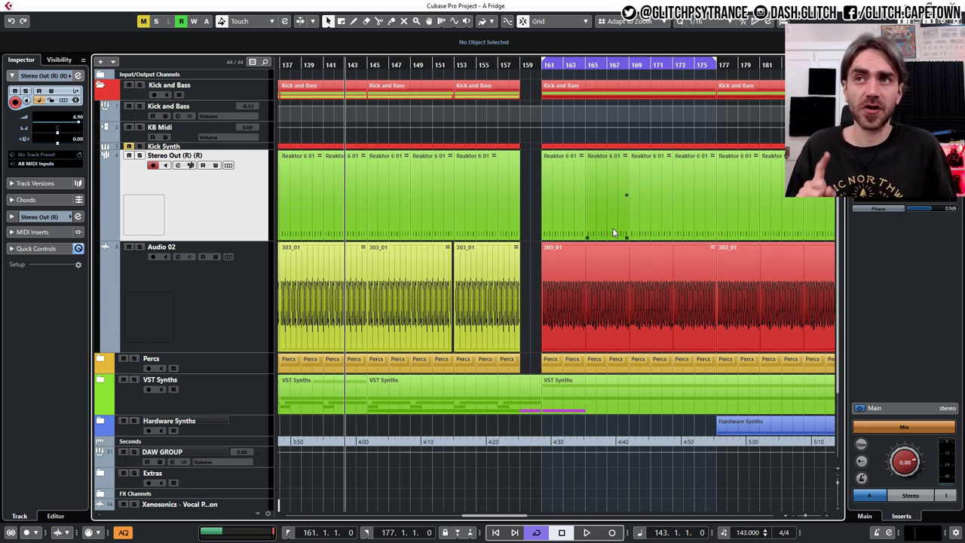
Step: Select the Audio 02 track and audition the looped section from bar 161 to bar 177
{"action": "left_click", "coordinate": [233, 326]}
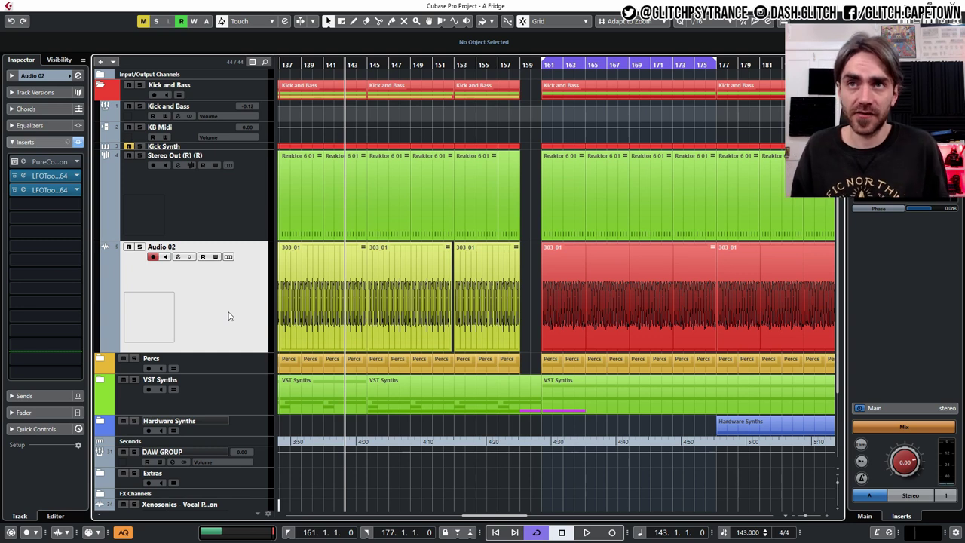
{"action": "key", "text": "space"}
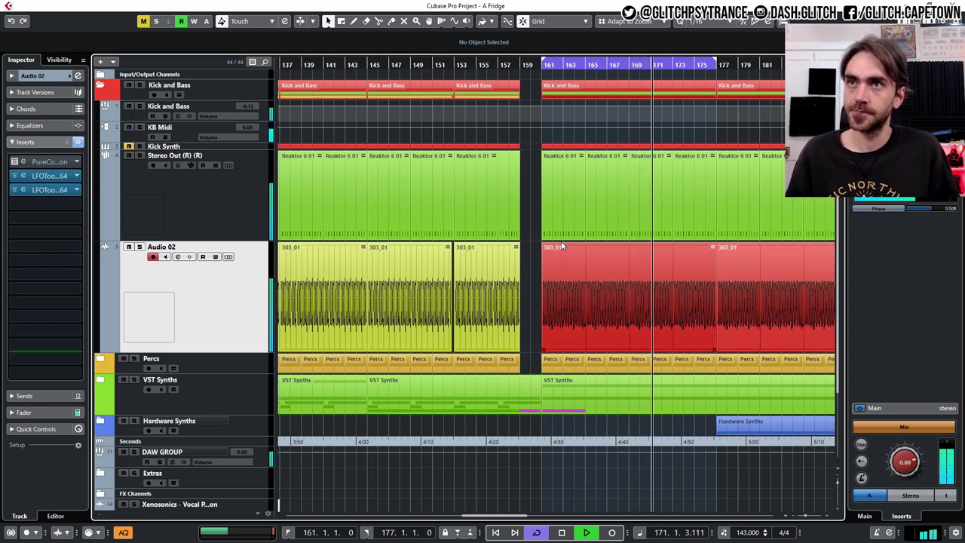
{"action": "key", "text": "space"}
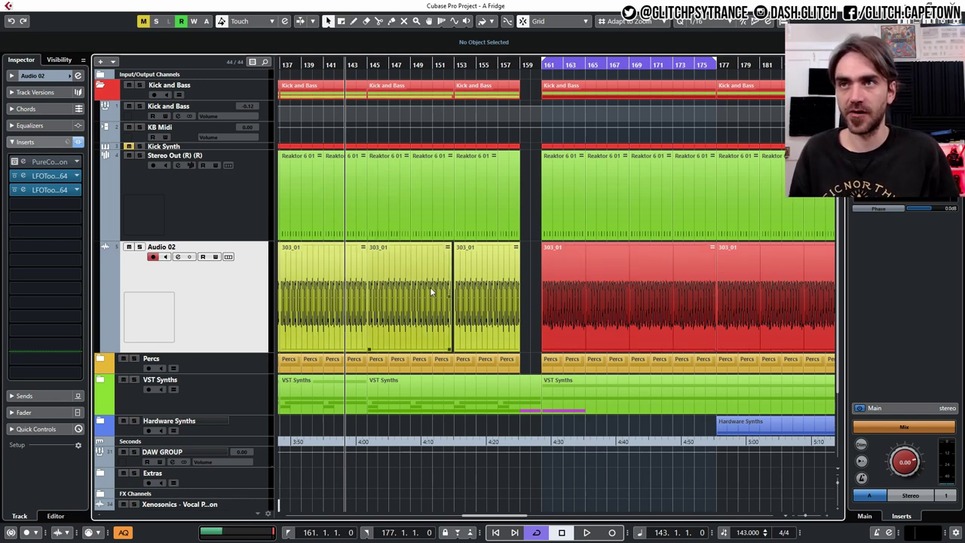
Step: Bring up the first LFOTool insert on Audio 02, enlarge its window and place it below the track's clips
{"action": "left_click_drag", "start_coordinate": [481, 97], "coordinate": [211, 34]}
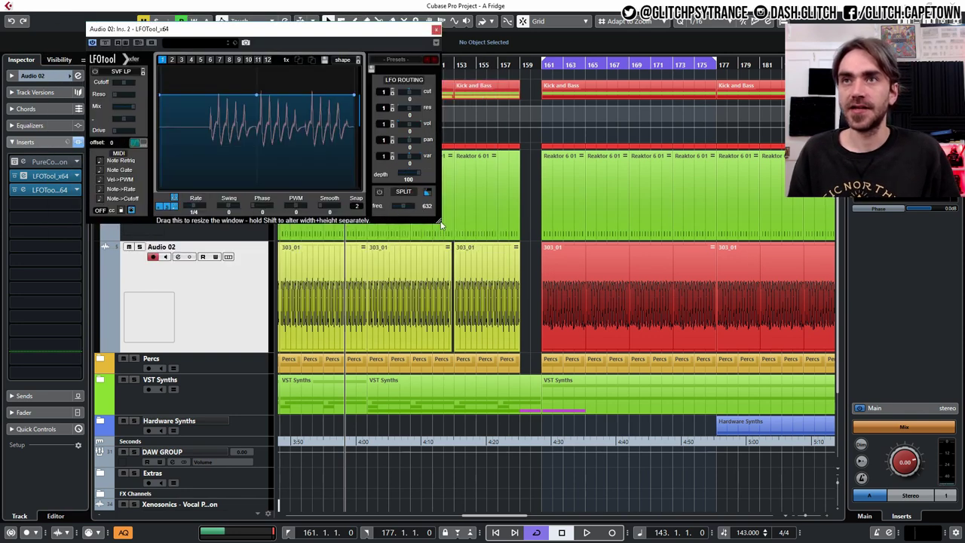
{"action": "left_click_drag", "start_coordinate": [438, 223], "coordinate": [692, 345]}
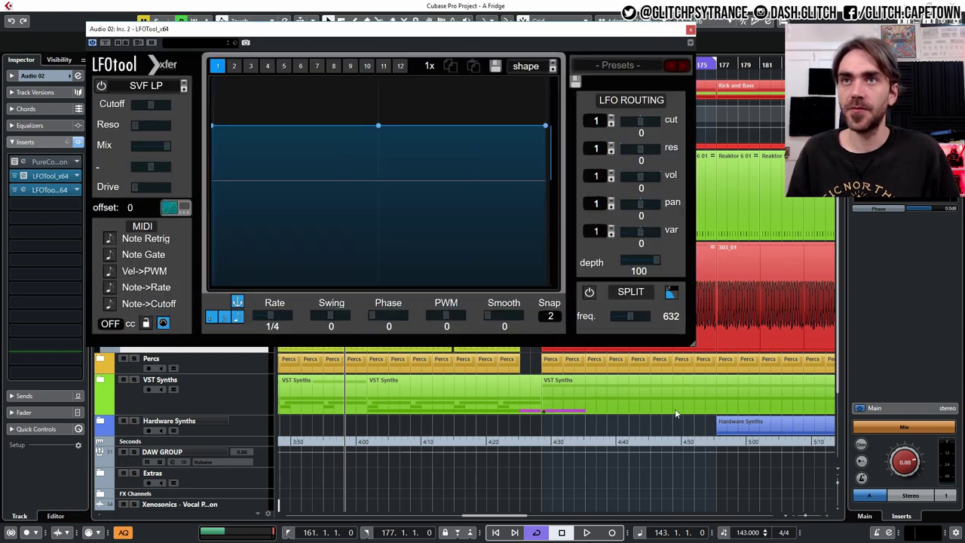
{"action": "left_click_drag", "start_coordinate": [381, 42], "coordinate": [490, 358]}
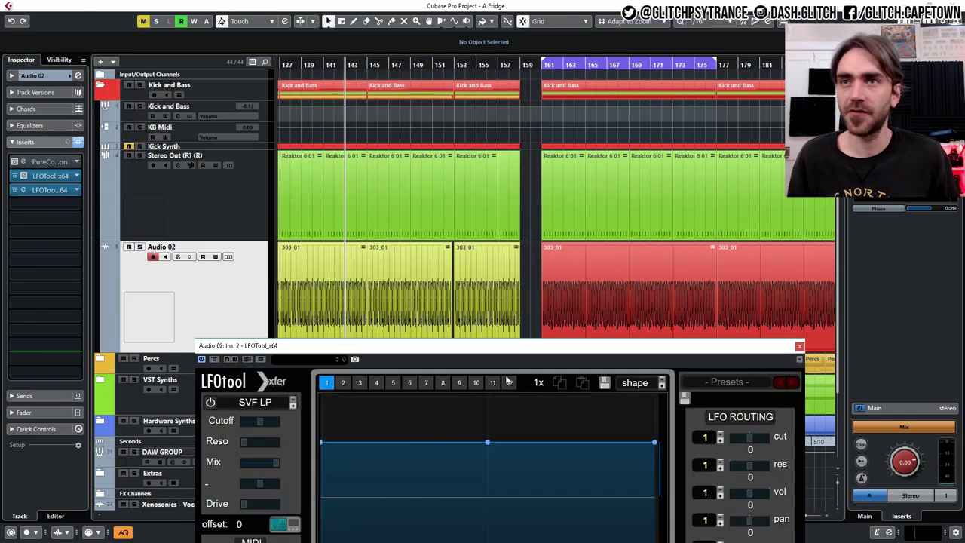
{"action": "left_click_drag", "start_coordinate": [533, 346], "coordinate": [511, 266]}
Step: Solo the Kick and Bass folder and play the loop to view the combined waveform in LFOTool
{"action": "scroll", "coordinate": [557, 201], "scroll_direction": "down", "scroll_amount": 3}
{"action": "scroll", "coordinate": [558, 201], "scroll_direction": "down", "scroll_amount": 1}
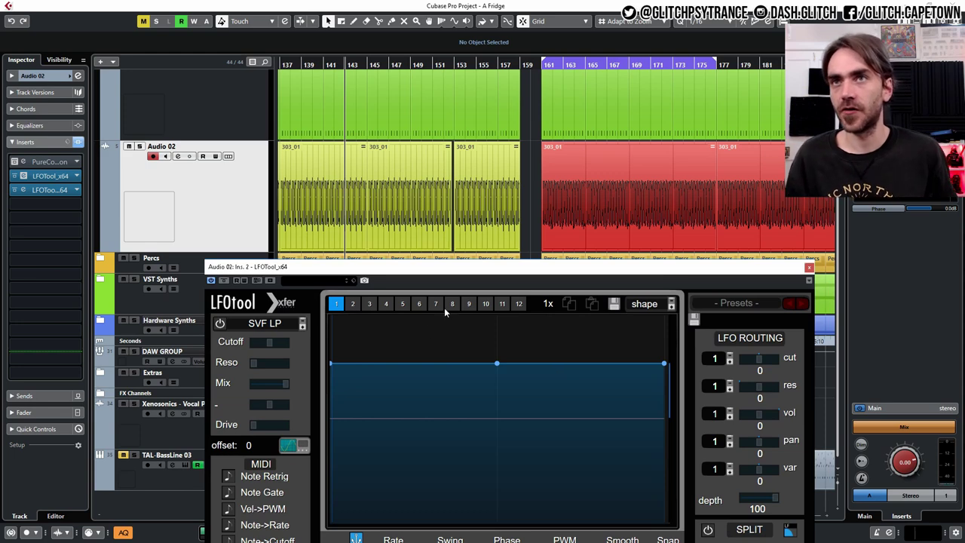
{"action": "scroll", "coordinate": [160, 172], "scroll_direction": "up", "scroll_amount": 3}
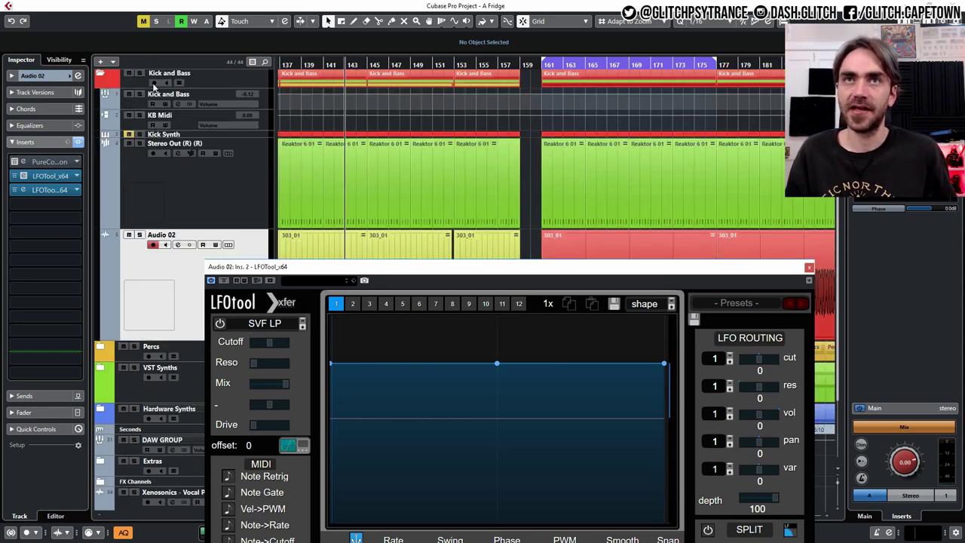
{"action": "scroll", "coordinate": [153, 90], "scroll_direction": "down", "scroll_amount": 3}
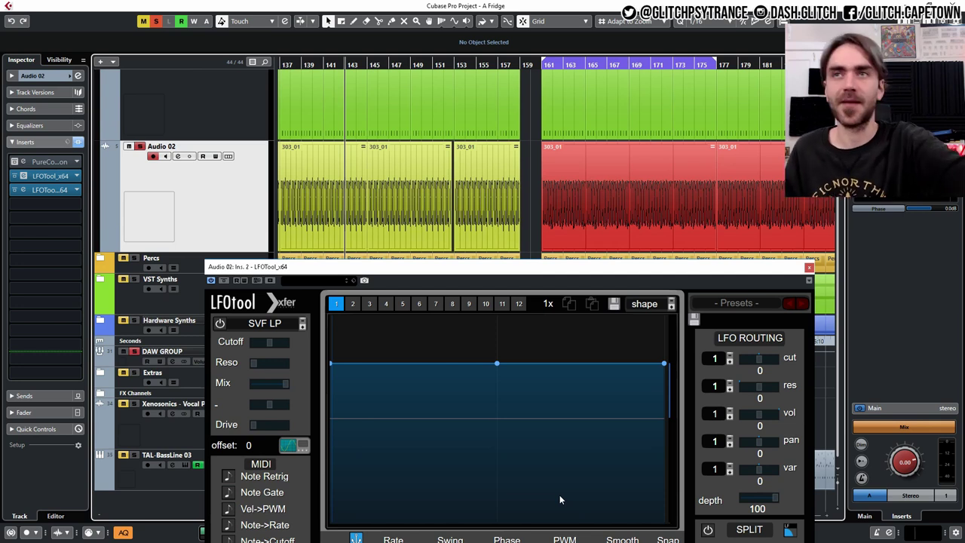
{"action": "key", "text": "space"}
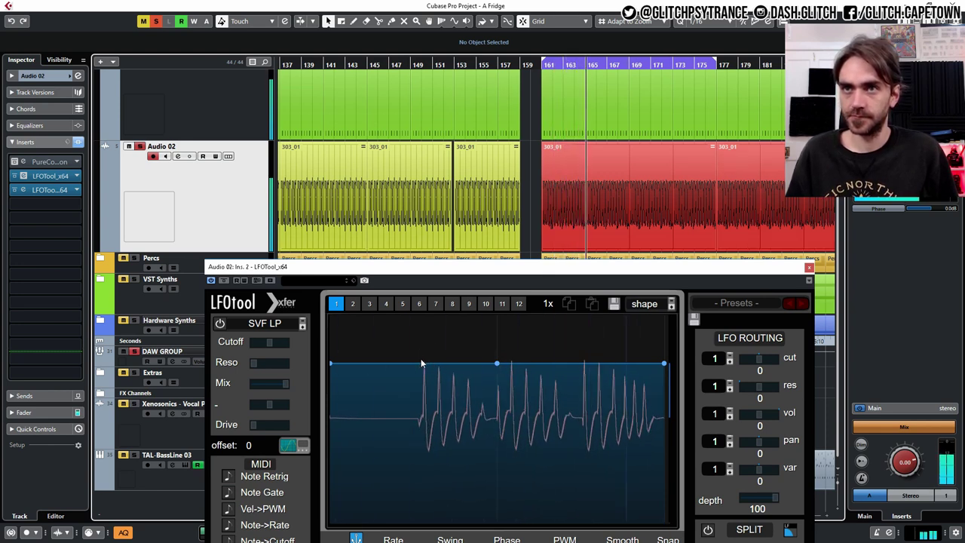
{"action": "key", "text": "space"}
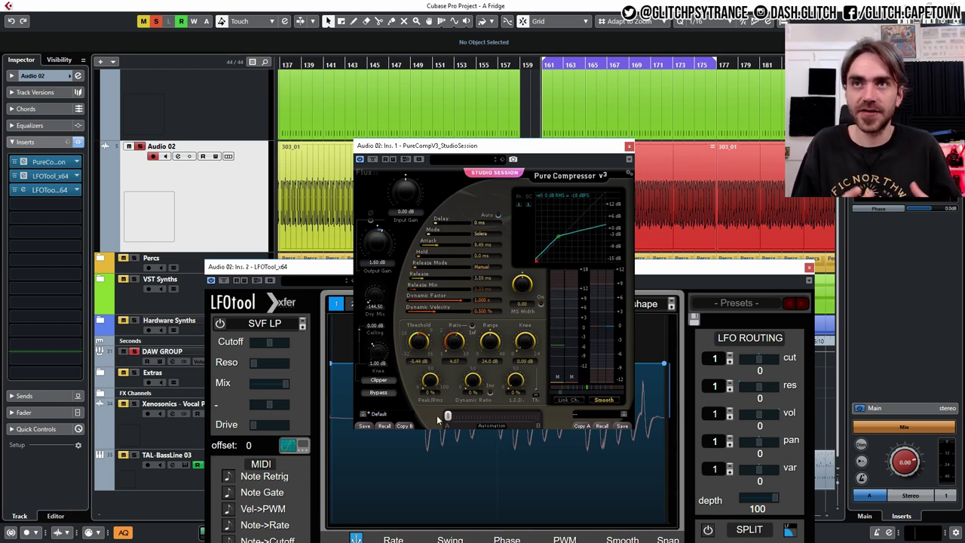
Step: Compare compressor settings A and B on Audio 02, then refine A to 67.68 ms attack, 8.40 ms release, -4.57 dB threshold and 4.35 ratio
{"action": "left_click_drag", "start_coordinate": [451, 428], "coordinate": [547, 424]}
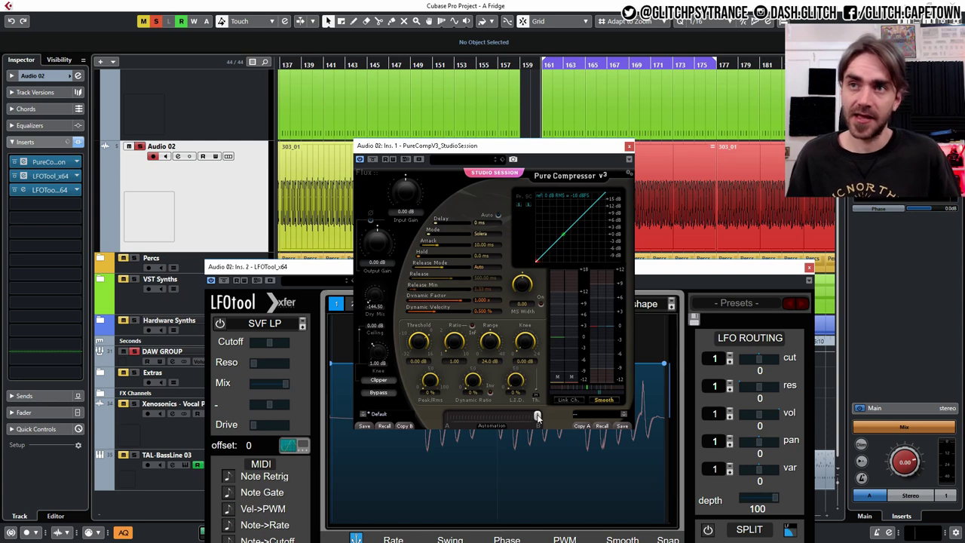
{"action": "left_click_drag", "start_coordinate": [537, 417], "coordinate": [448, 419]}
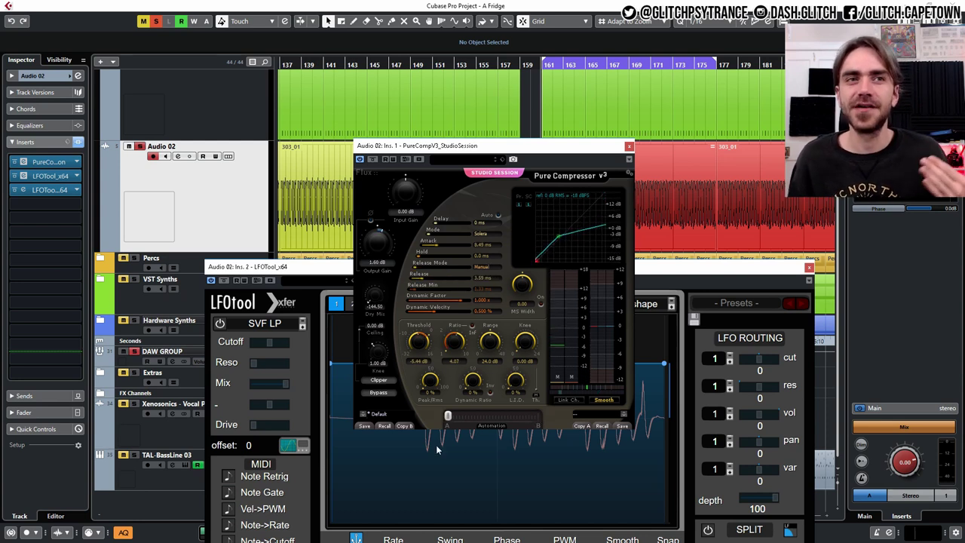
{"action": "mouse_move", "coordinate": [442, 450]}
{"action": "left_mouse_down"}
{"action": "mouse_move", "coordinate": [484, 448]}
{"action": "mouse_move", "coordinate": [442, 443]}
{"action": "left_mouse_up"}
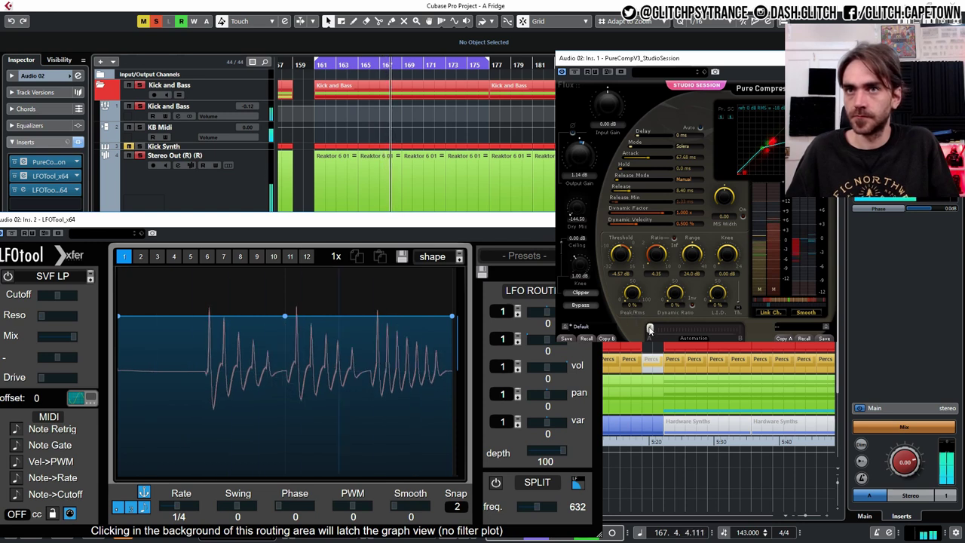
Step: Compare the refined compressor settings A against the neutral B settings by morphing between them with the loop playing, ending on A
{"action": "left_click_drag", "start_coordinate": [650, 330], "coordinate": [740, 330]}
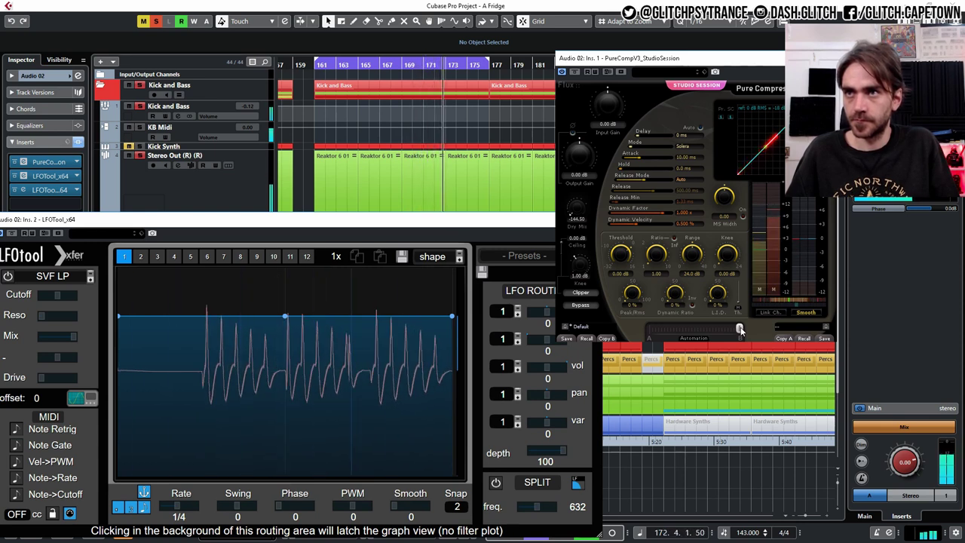
{"action": "left_click_drag", "start_coordinate": [740, 330], "coordinate": [594, 334]}
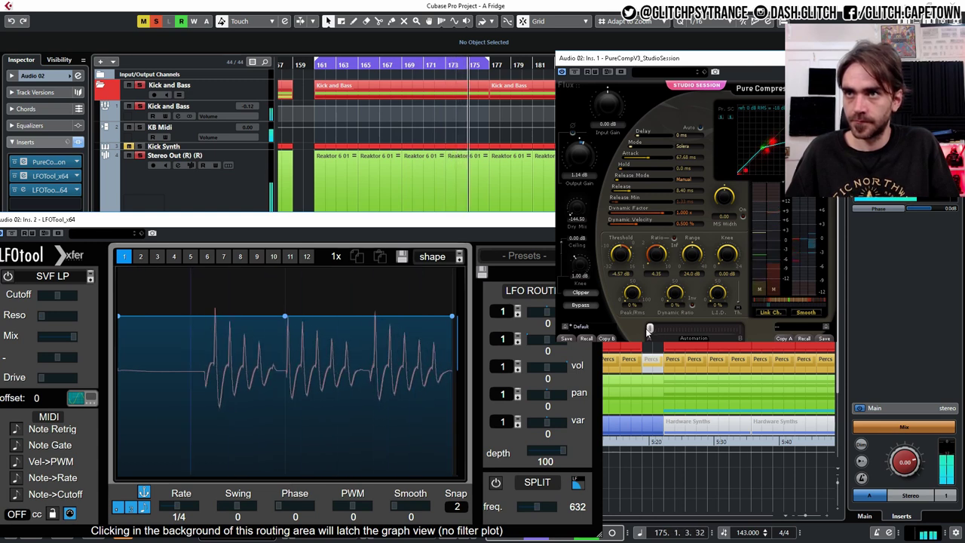
{"action": "key", "text": "space"}
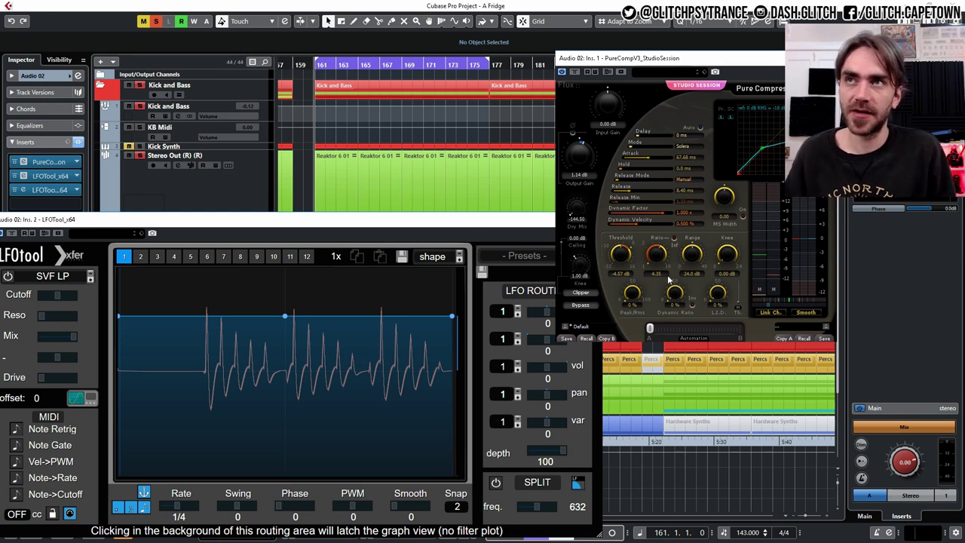
{"action": "left_click_drag", "start_coordinate": [650, 332], "coordinate": [743, 332]}
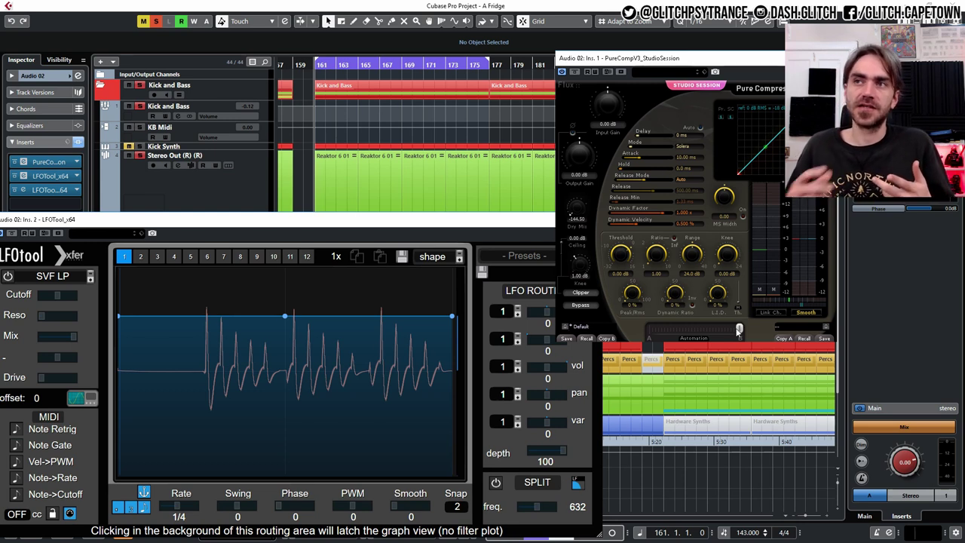
{"action": "left_click_drag", "start_coordinate": [739, 330], "coordinate": [642, 333]}
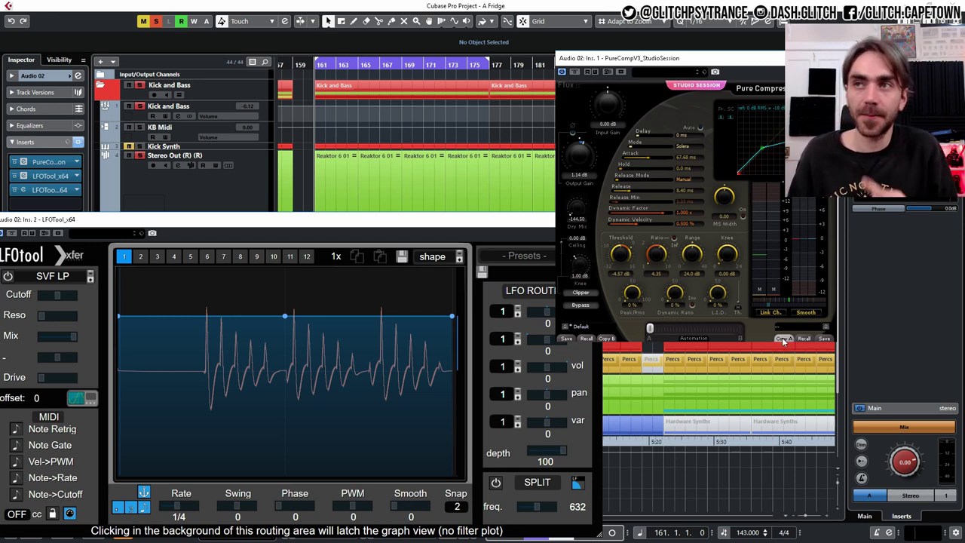
Step: Copy compressor settings A to B and move the morph slider fully to B
{"action": "left_click_drag", "start_coordinate": [739, 329], "coordinate": [759, 334]}
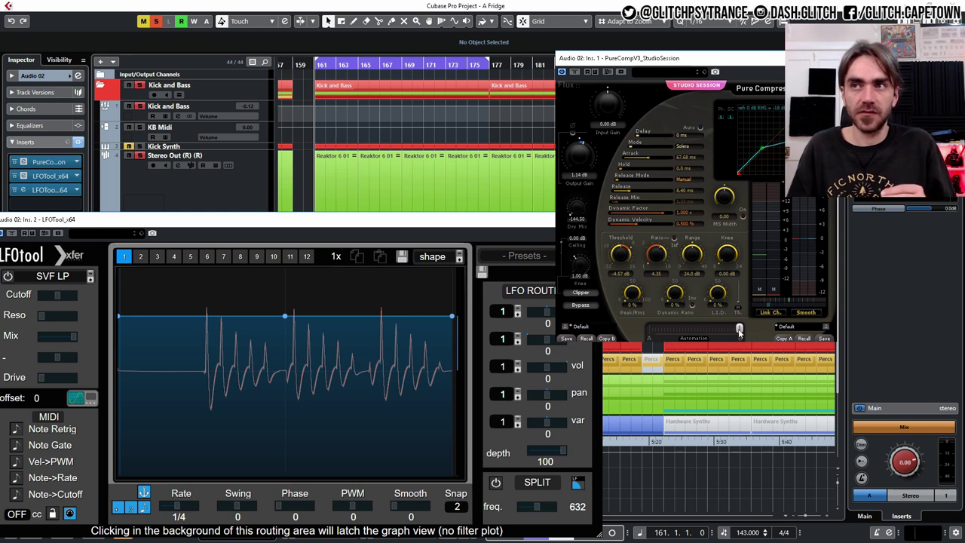
{"action": "left_click_drag", "start_coordinate": [682, 339], "coordinate": [743, 337]}
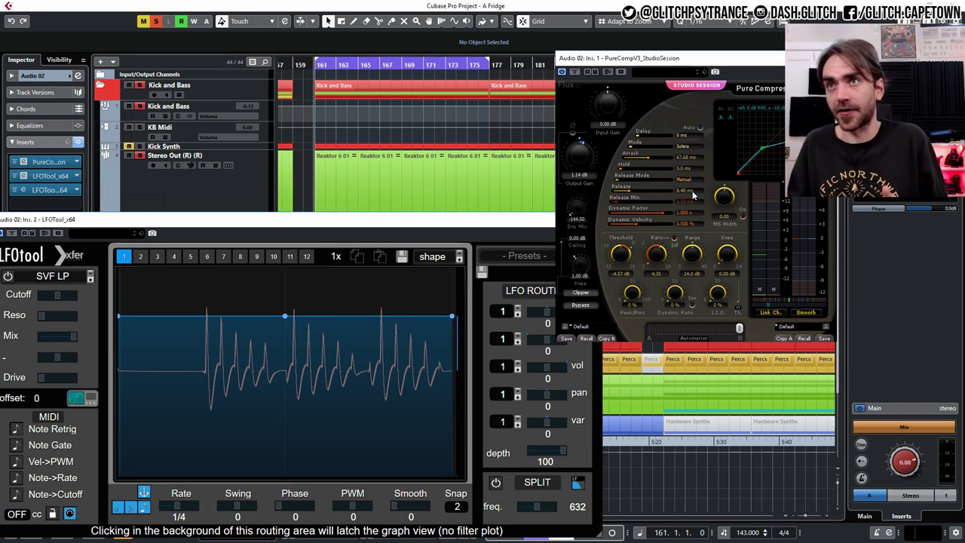
Step: Try other envelope timings in compressor setting B during playback, reaching a 14.47 ms attack and a 128.12 ms manual release
{"action": "key", "text": "space"}
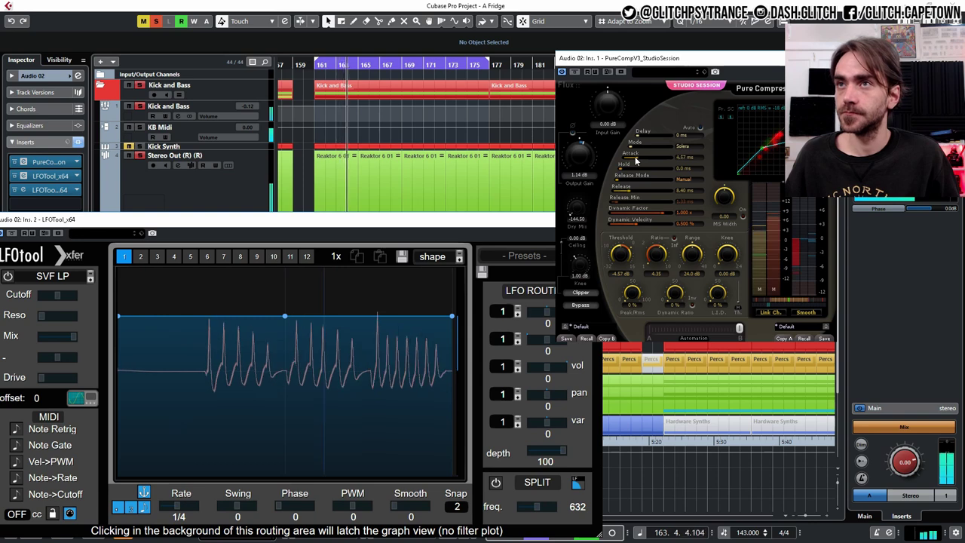
{"action": "left_click_drag", "start_coordinate": [647, 158], "coordinate": [623, 173]}
{"action": "left_click", "coordinate": [618, 178]}
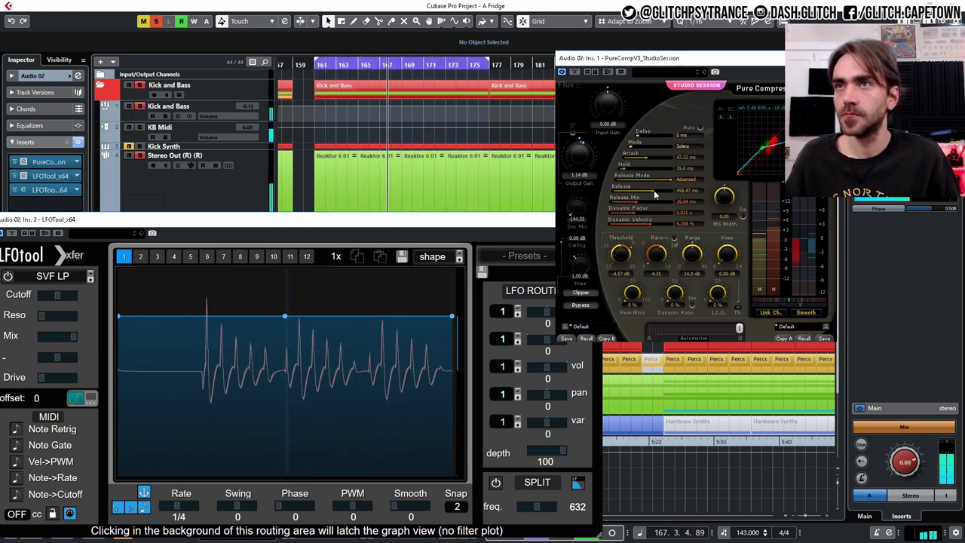
{"action": "double_click", "coordinate": [623, 173]}
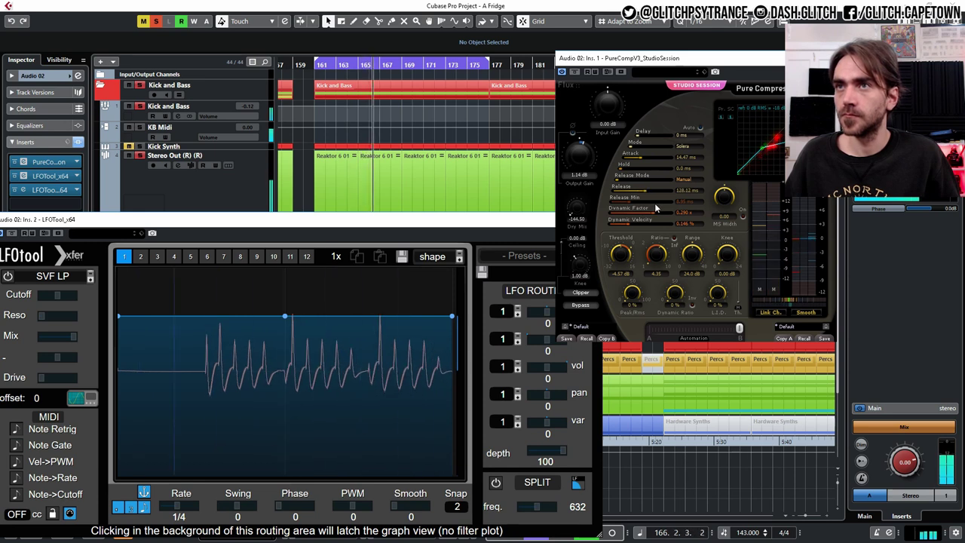
{"action": "mouse_move", "coordinate": [740, 329]}
{"action": "left_mouse_down"}
{"action": "mouse_move", "coordinate": [650, 331]}
{"action": "mouse_move", "coordinate": [739, 331]}
{"action": "left_mouse_up"}
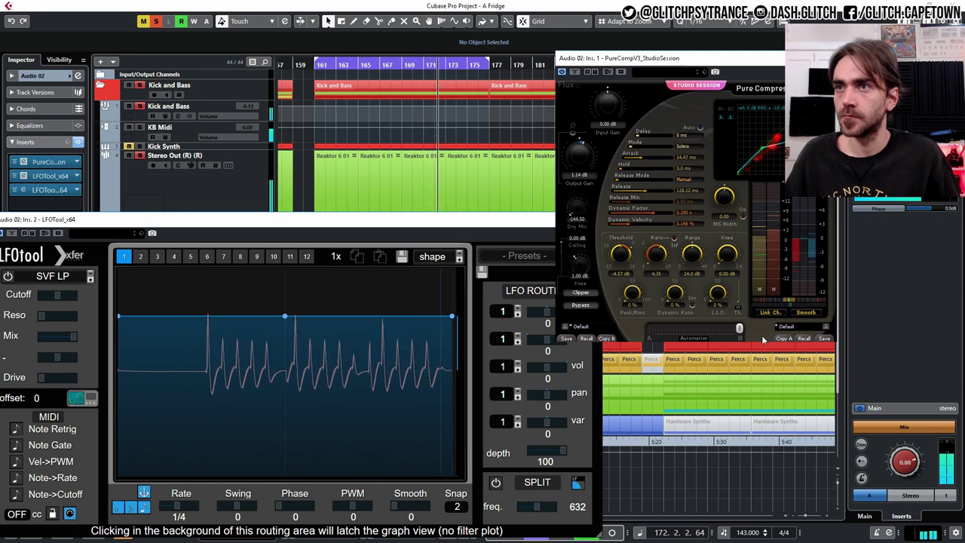
Step: Recopy A to B, enable B's clipper with -5.09 dB threshold and 7.05 ratio, and morph about two-thirds of the way from A to B
{"action": "left_click", "coordinate": [781, 339]}
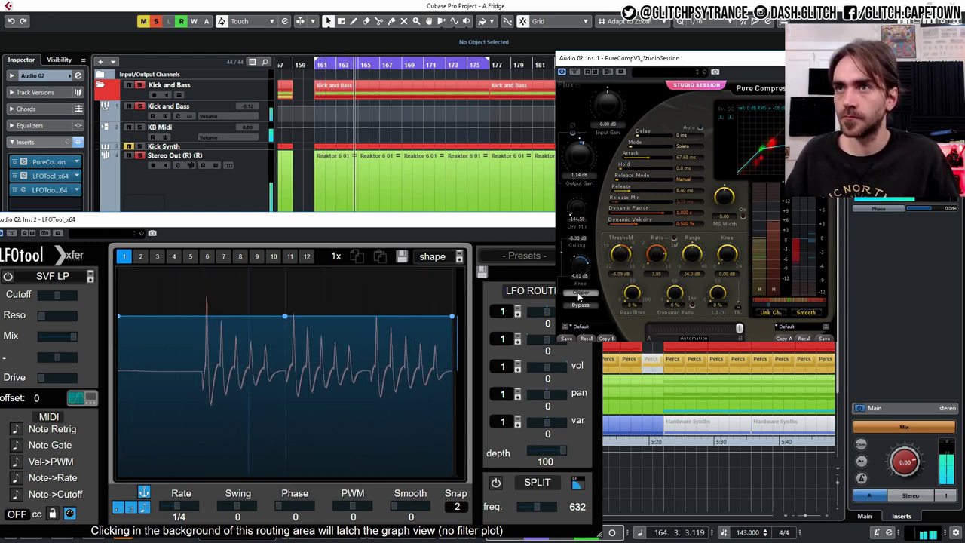
{"action": "left_click_drag", "start_coordinate": [739, 328], "coordinate": [650, 330]}
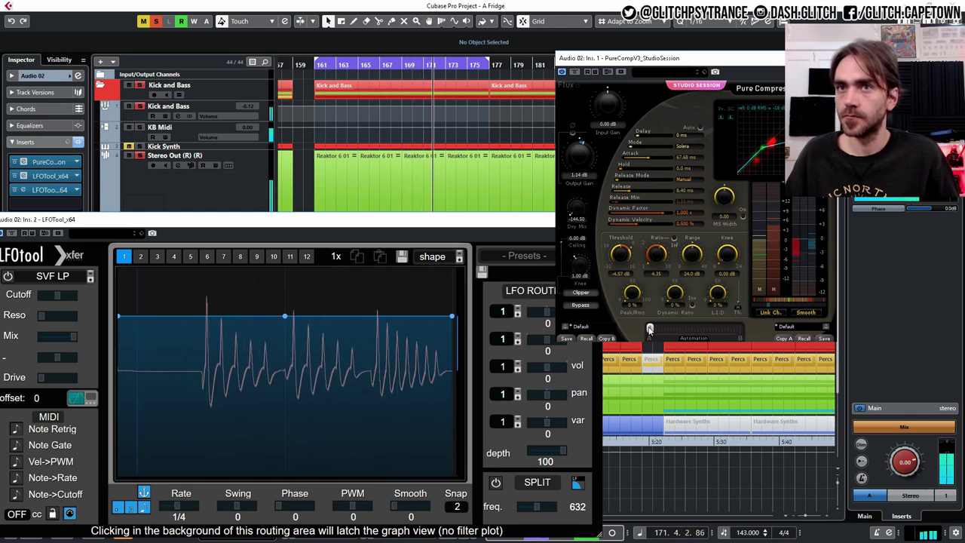
{"action": "left_click_drag", "start_coordinate": [650, 330], "coordinate": [712, 334]}
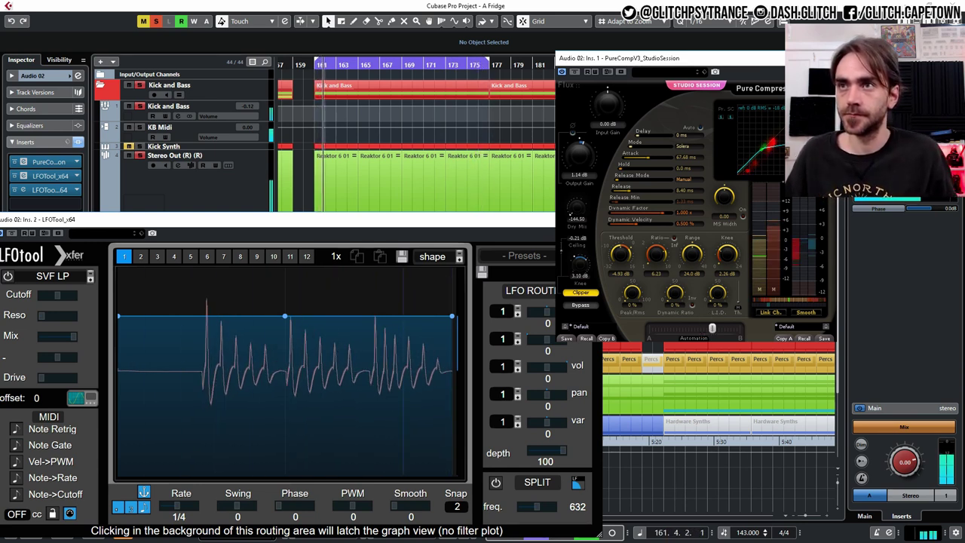
Step: Close the compressor and LFOTool windows, stop playback and clear the solo on the kick and bass tracks
{"action": "left_click", "coordinate": [828, 58]}
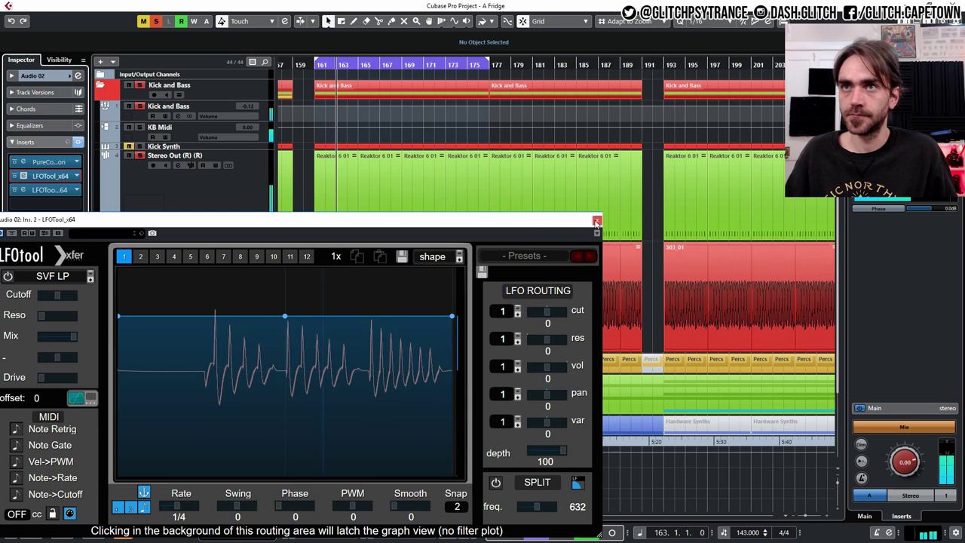
{"action": "left_click", "coordinate": [592, 219]}
{"action": "key", "text": "space"}
{"action": "left_click", "coordinate": [140, 246]}
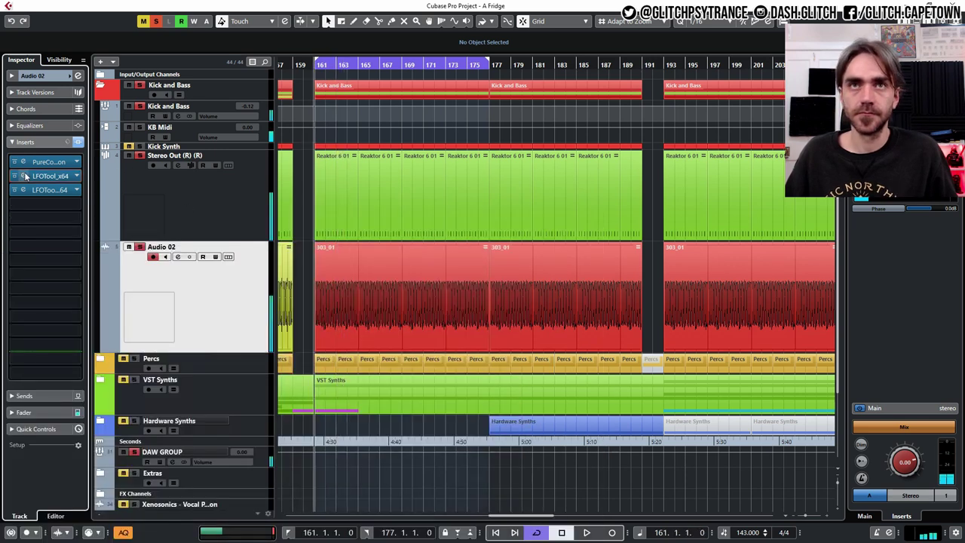
Step: Play the loop without solo and examine its frequency spectrum against the reference curves in Voxengo CurveEQ
{"action": "key", "text": "space"}
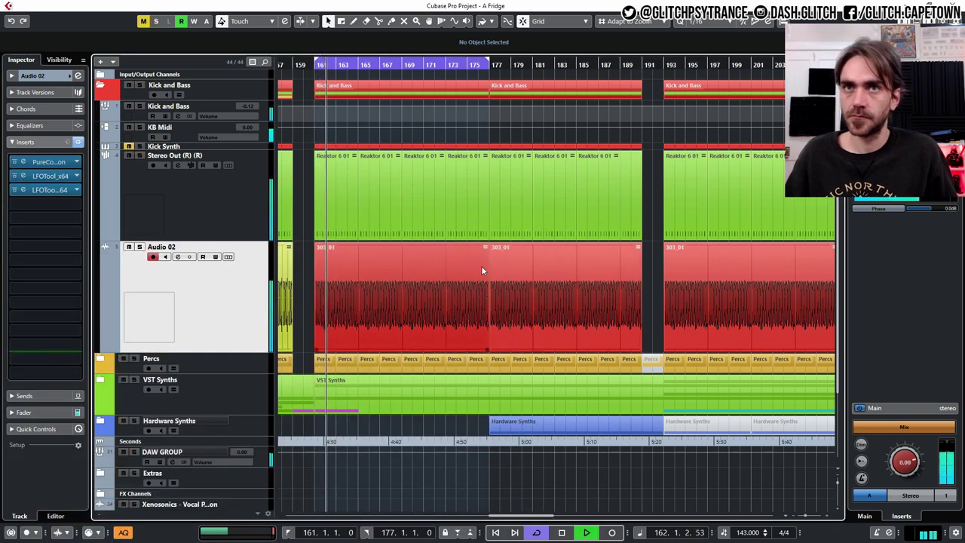
{"action": "key", "text": "g"}
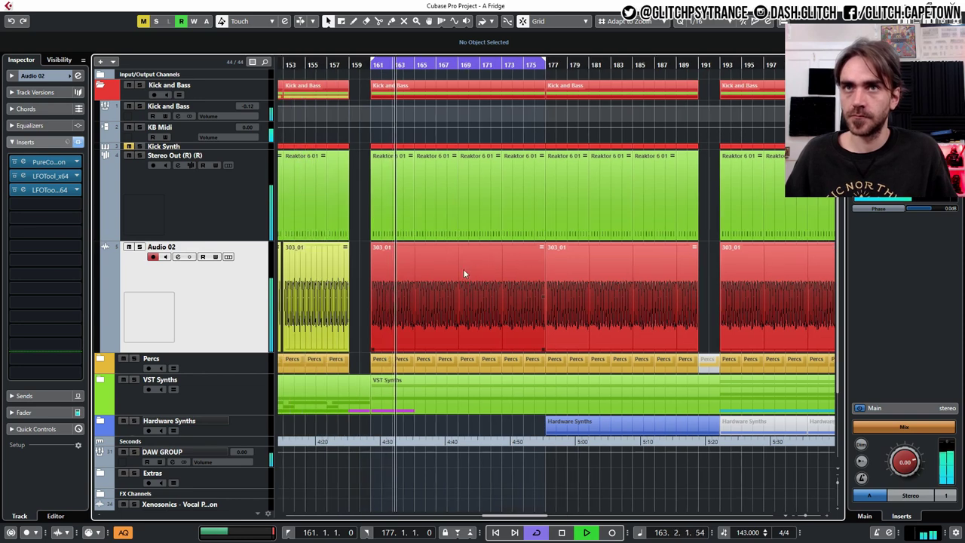
{"action": "key", "text": "g"}
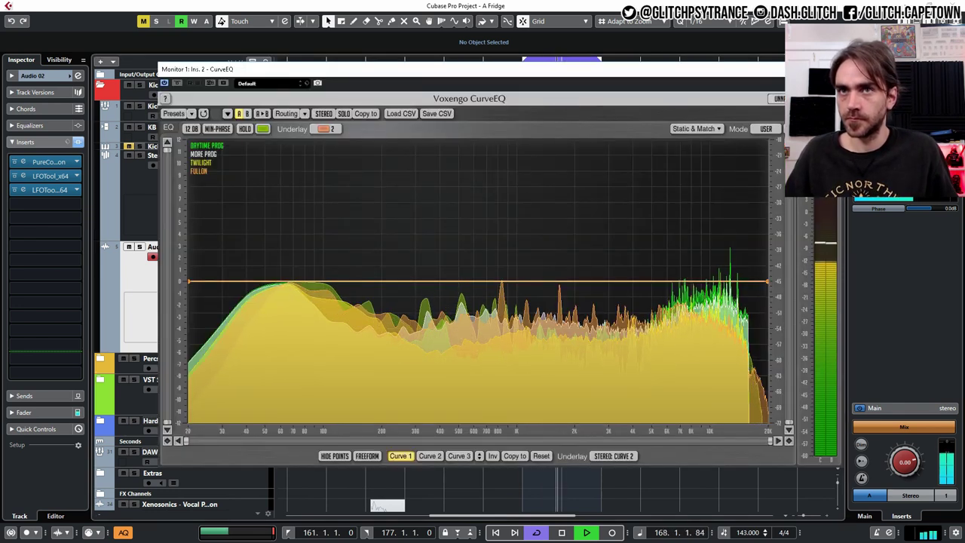
{"action": "key", "text": "Escape"}
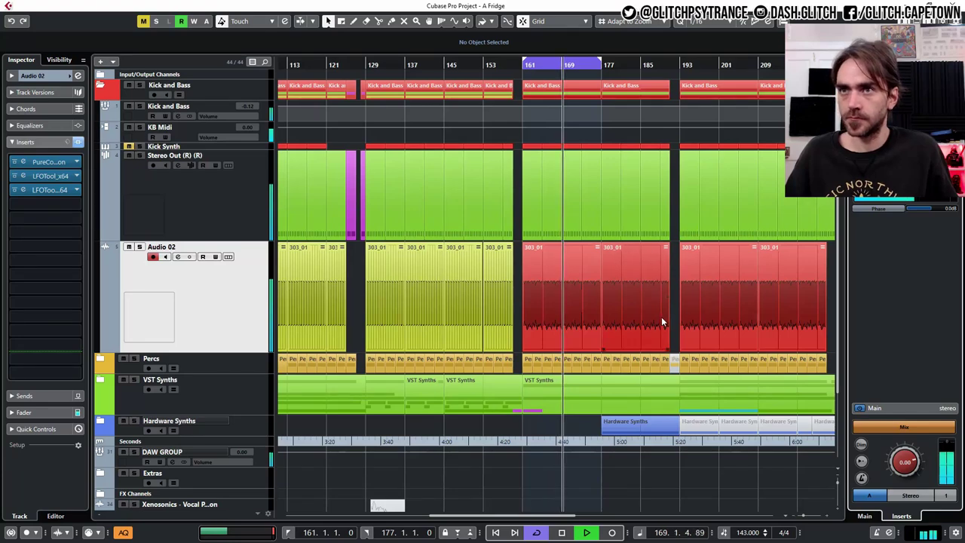
{"action": "key", "text": "h"}
{"action": "key", "text": "h"}
{"action": "key", "text": "h"}
{"action": "key", "text": "h"}
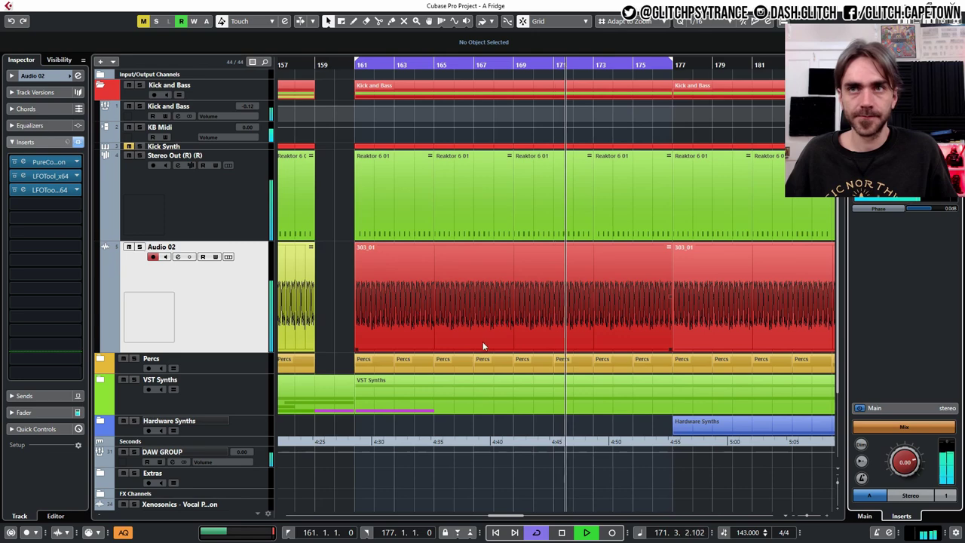
Step: Listen to the rest of the loop over bars 161 to 177 and stop playback
{"action": "key", "text": "h"}
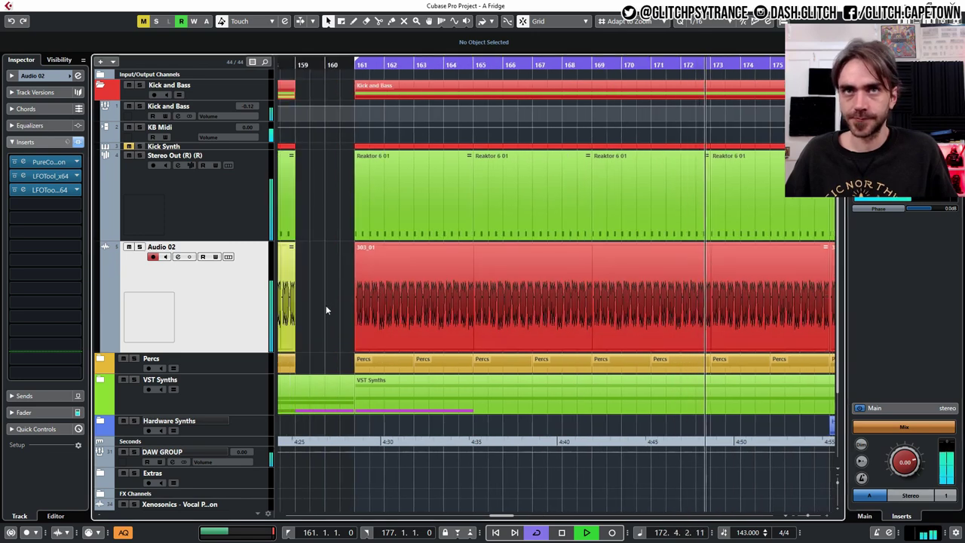
{"action": "key", "text": "g"}
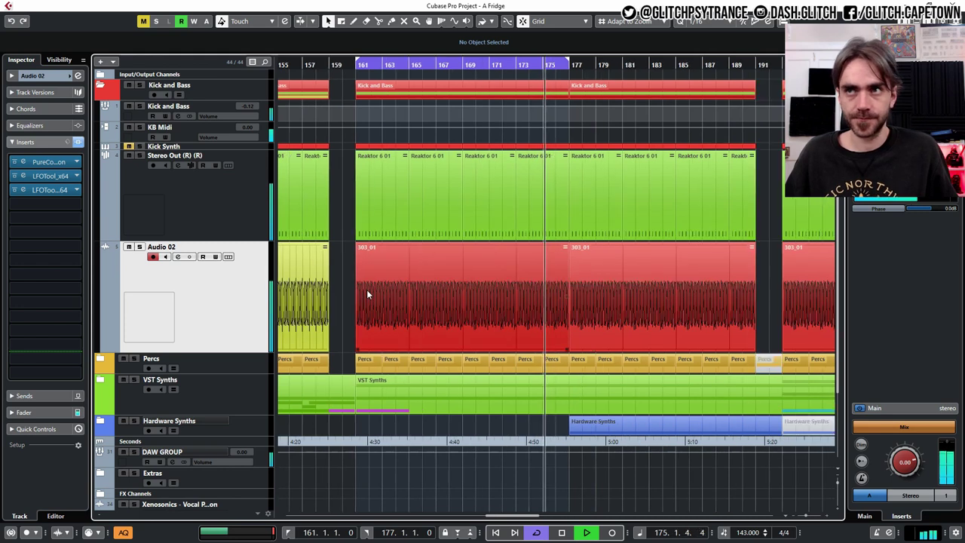
{"action": "key", "text": "g"}
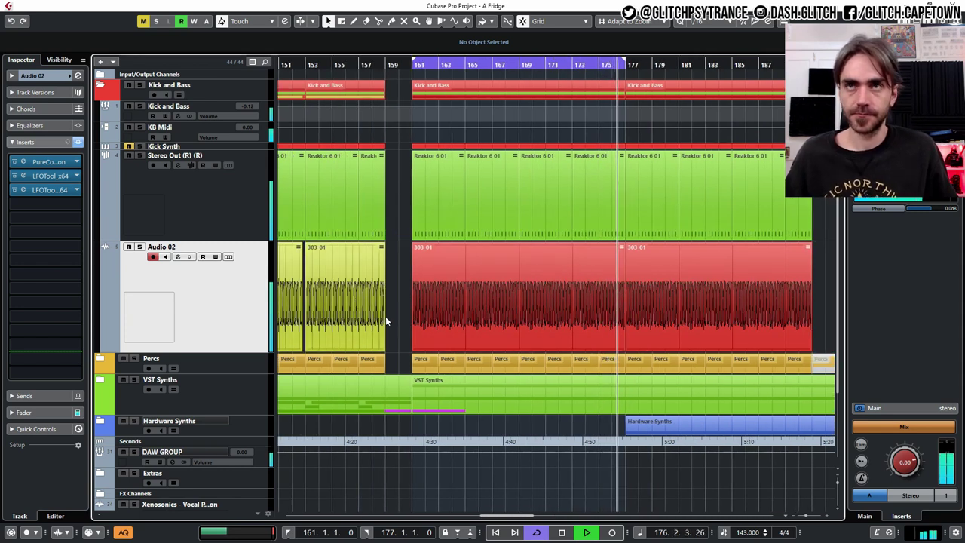
{"action": "key", "text": "space"}
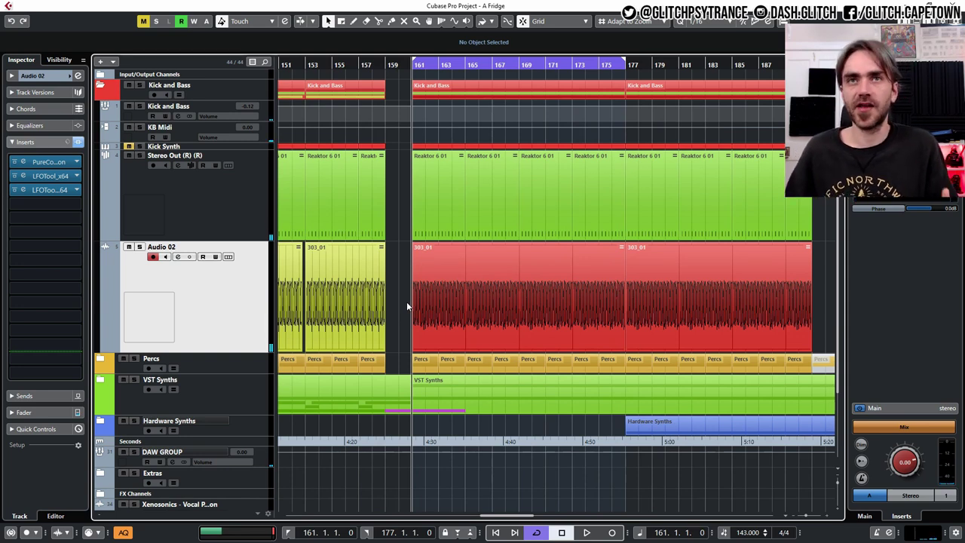
Step: Select the 303_01 event at bar 161 and briefly view Audio 02's second-slot LFOTool and Pure Compressor inserts, closing each
{"action": "left_click", "coordinate": [24, 177]}
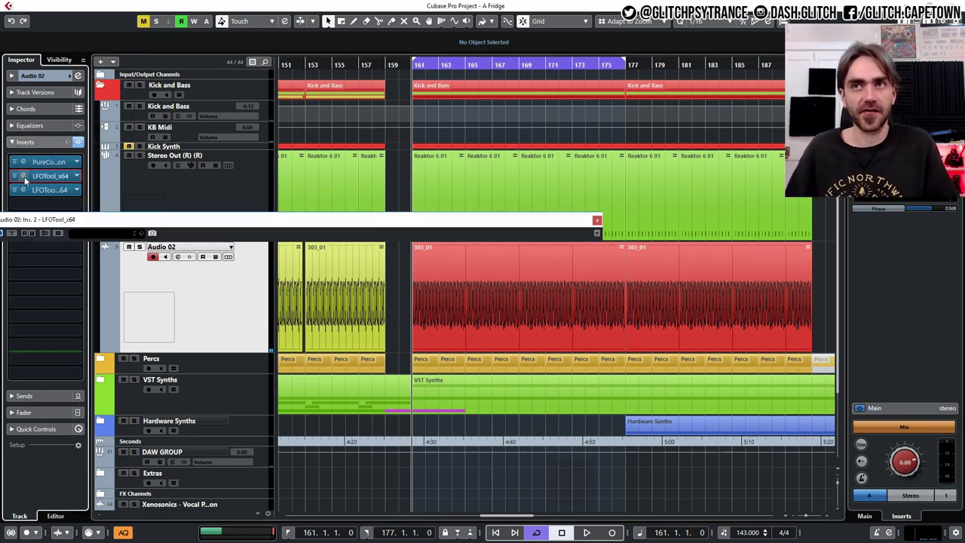
{"action": "left_click", "coordinate": [597, 221]}
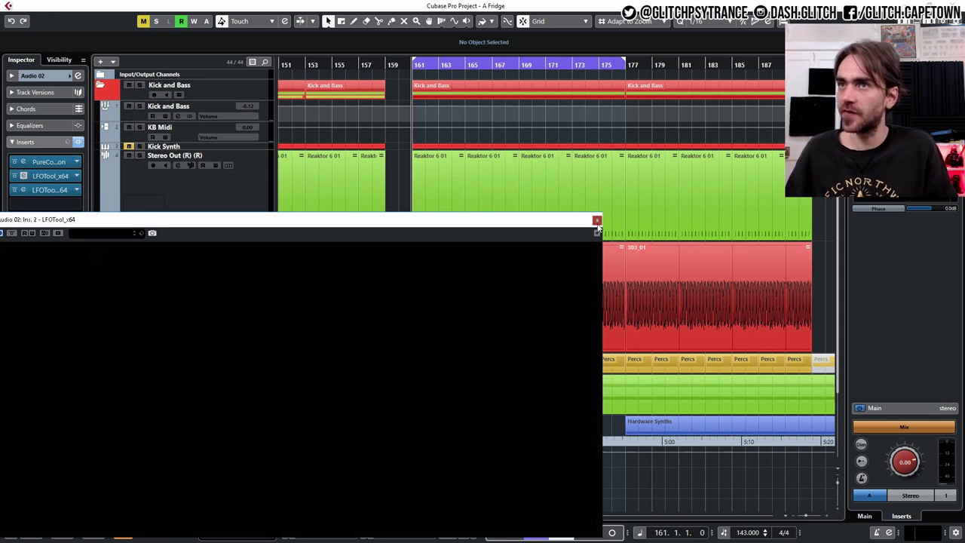
{"action": "left_click", "coordinate": [454, 315]}
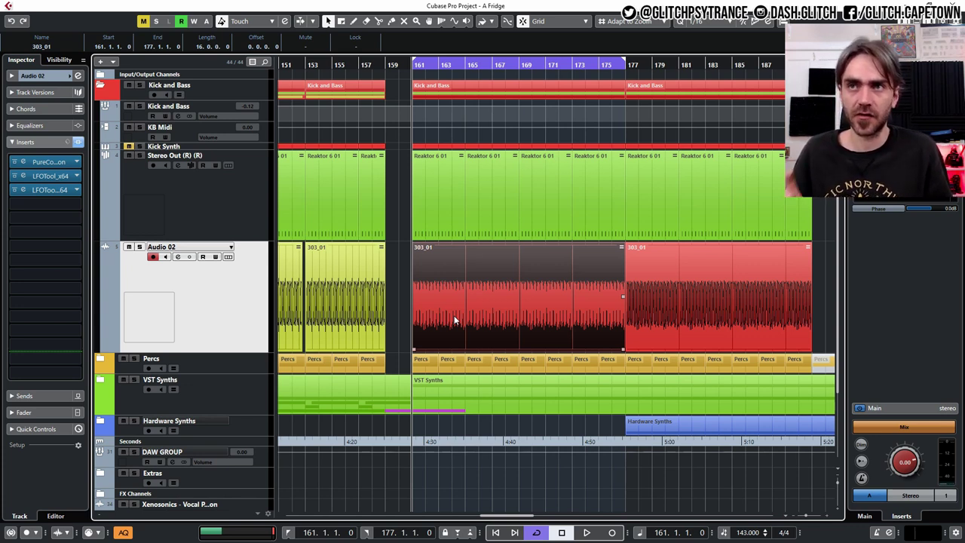
{"action": "scroll", "coordinate": [455, 320], "scroll_direction": "left", "scroll_amount": 2}
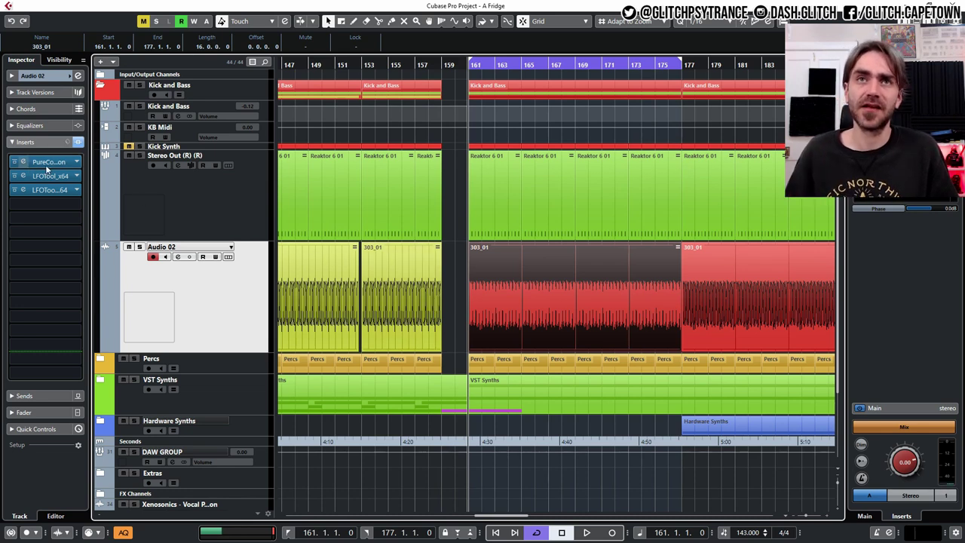
{"action": "left_click", "coordinate": [23, 163]}
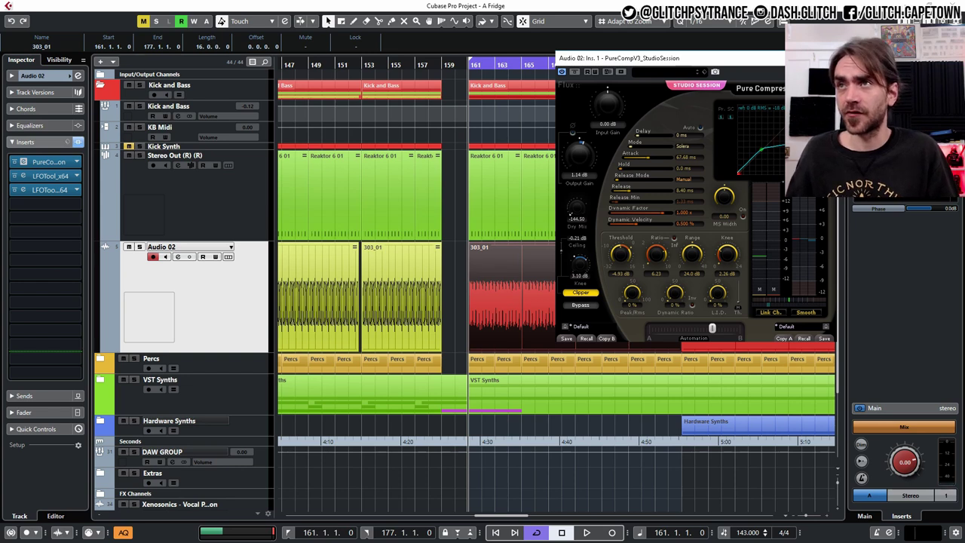
{"action": "key", "text": "Escape"}
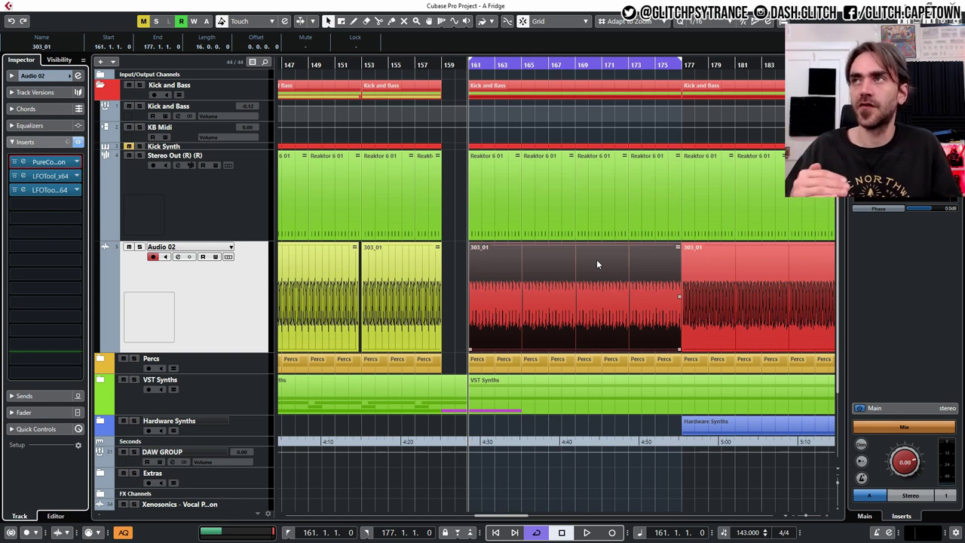
Step: Reshape the curve in Audio 02's third-slot LFOTool to rise steeply from zero, reach full level mid-cycle and end in a rounded drop
{"action": "left_click", "coordinate": [23, 190]}
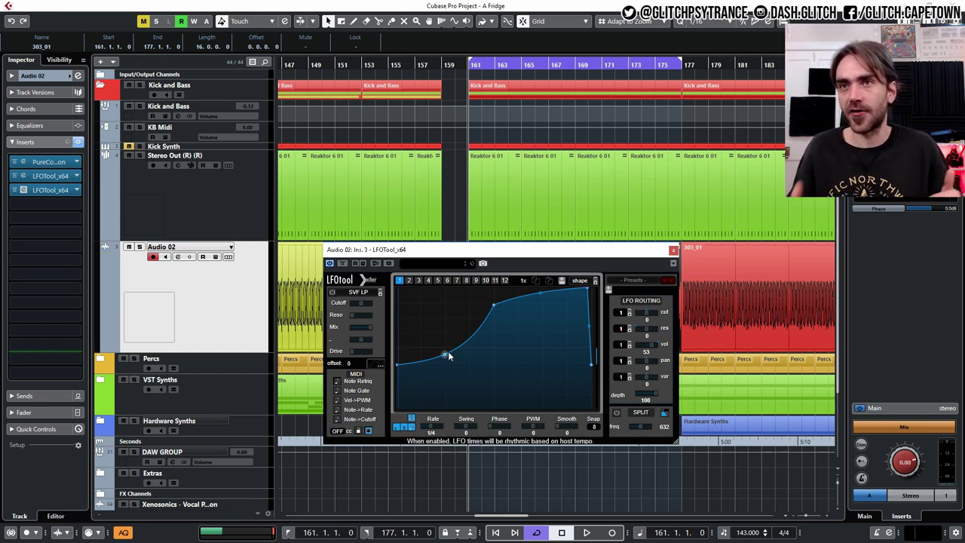
{"action": "left_click_drag", "start_coordinate": [448, 351], "coordinate": [448, 349]}
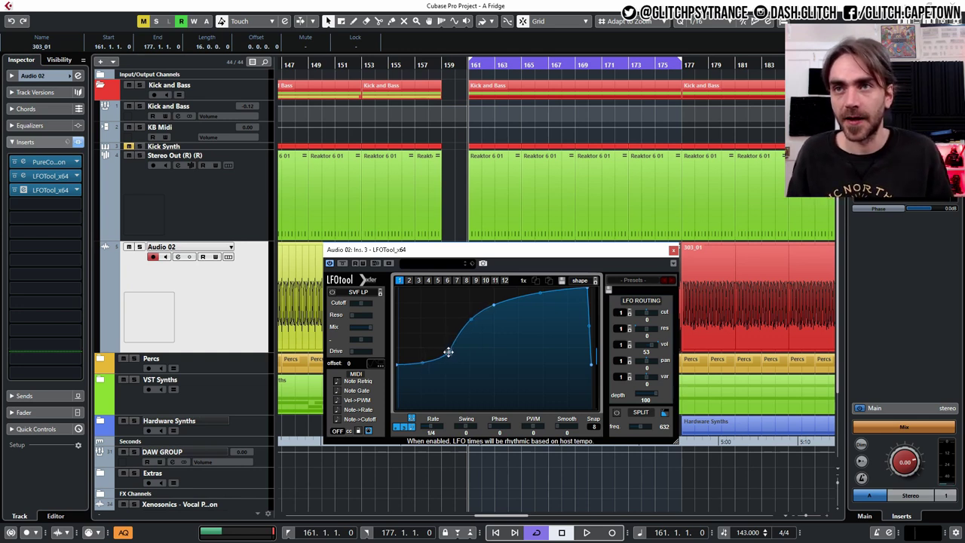
{"action": "left_click_drag", "start_coordinate": [397, 367], "coordinate": [398, 430]}
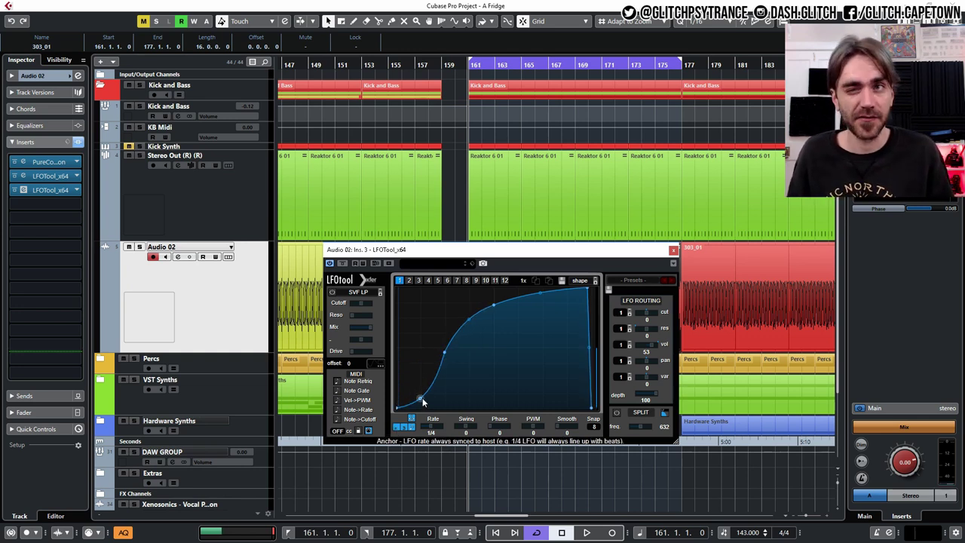
{"action": "left_click_drag", "start_coordinate": [445, 351], "coordinate": [434, 349]}
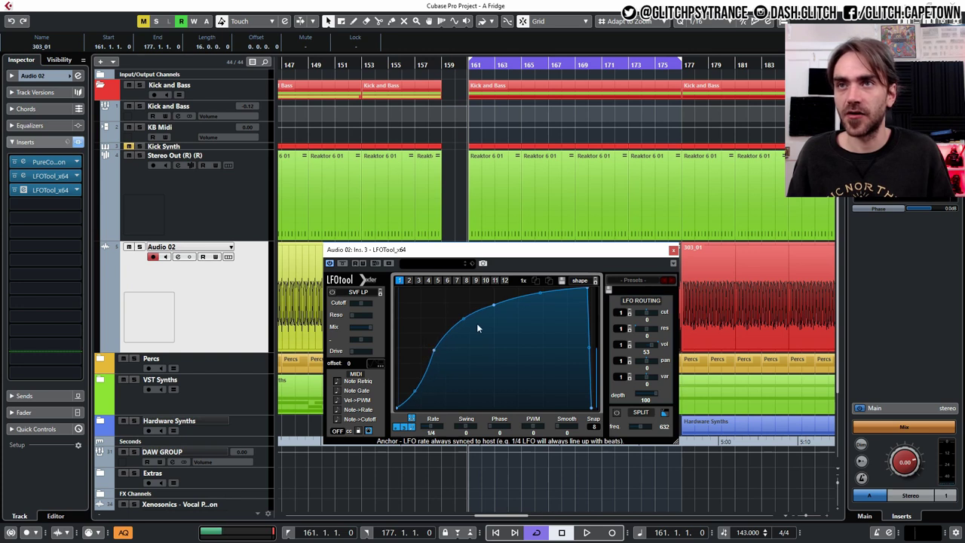
{"action": "left_click_drag", "start_coordinate": [588, 289], "coordinate": [583, 290]}
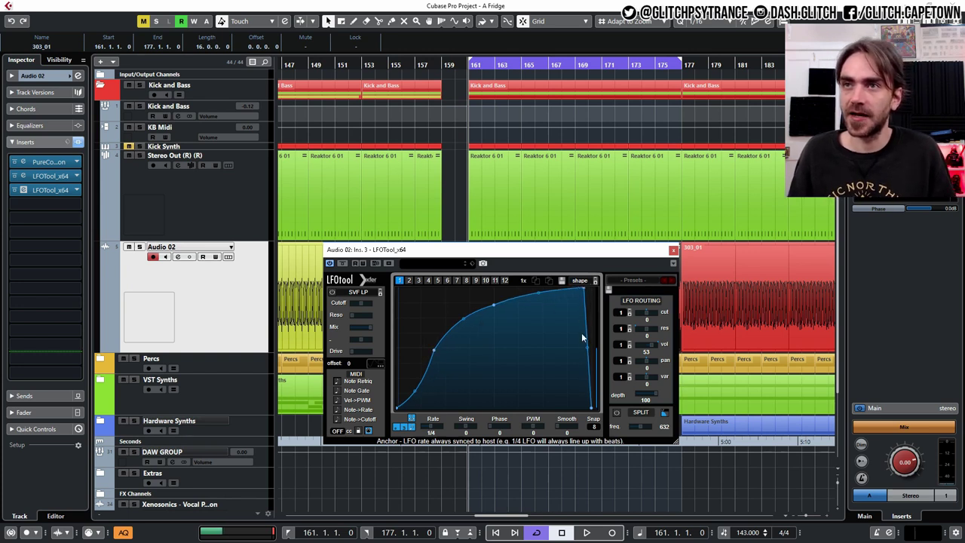
{"action": "left_click_drag", "start_coordinate": [587, 346], "coordinate": [596, 314]}
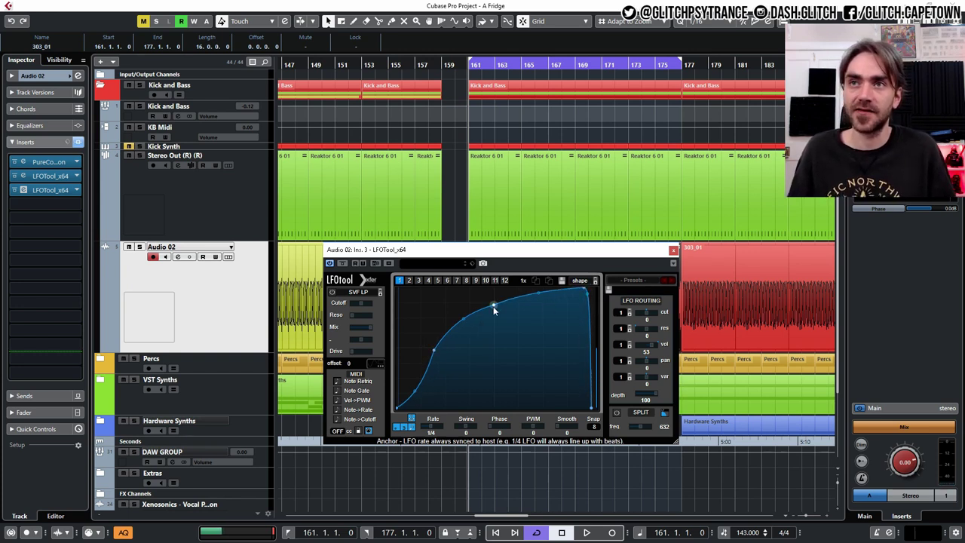
{"action": "left_click_drag", "start_coordinate": [493, 306], "coordinate": [493, 280]}
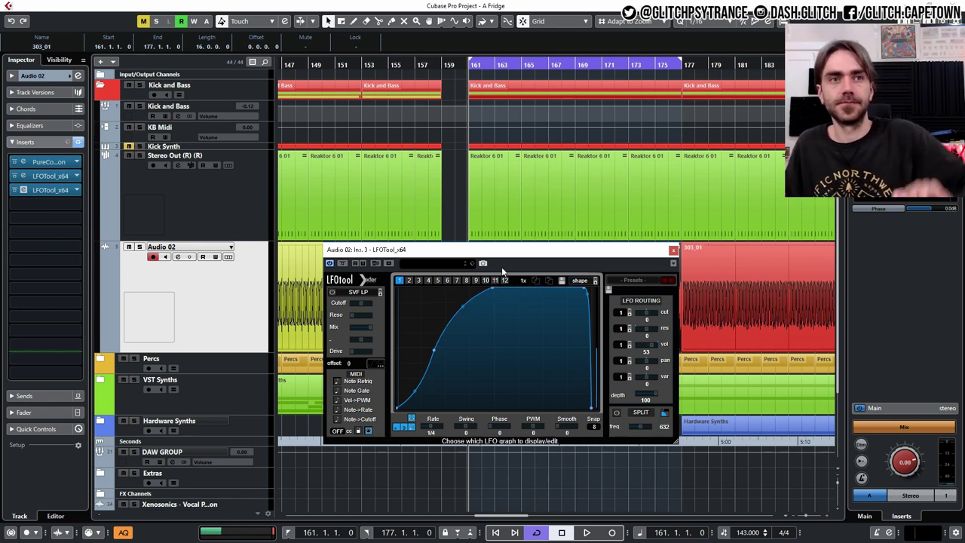
Step: During playback, set the LFO's volume amount to 83 and raise the curve's early point for a faster rise, closing LFOTool
{"action": "key", "text": "space"}
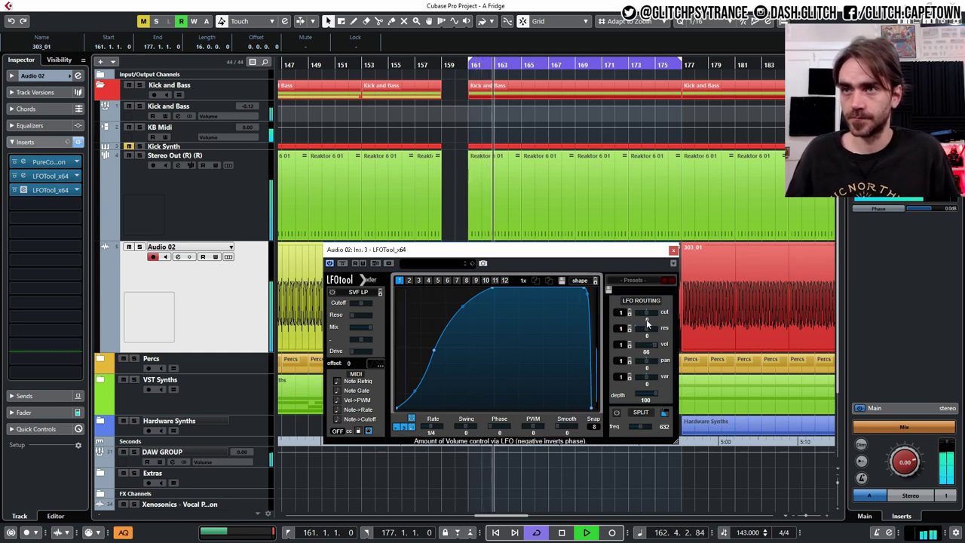
{"action": "left_click_drag", "start_coordinate": [433, 349], "coordinate": [433, 320]}
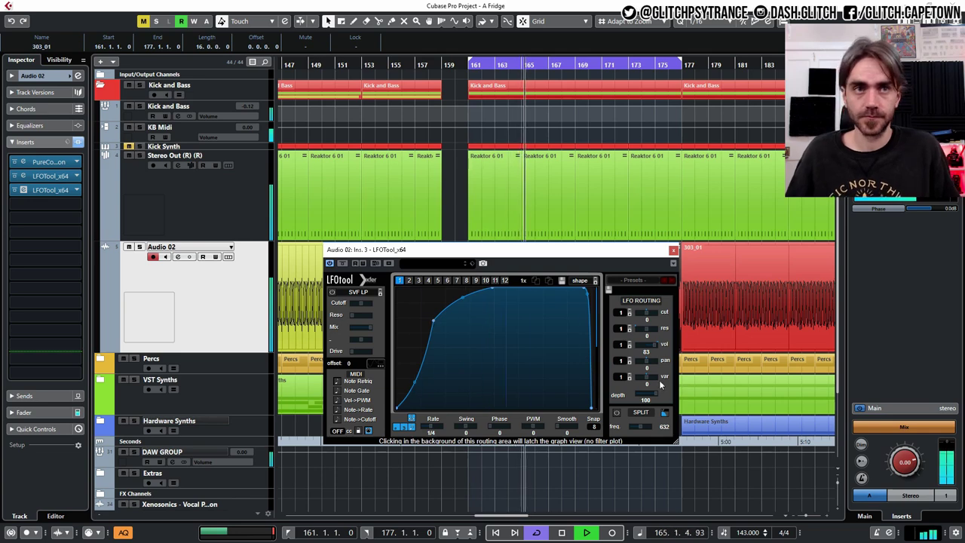
{"action": "left_click", "coordinate": [674, 250]}
Step: Examine the VST Synths tracks across the arrangement during playback, covering the sections before and after bar 161
{"action": "scroll", "coordinate": [567, 269], "scroll_direction": "down", "scroll_amount": 2}
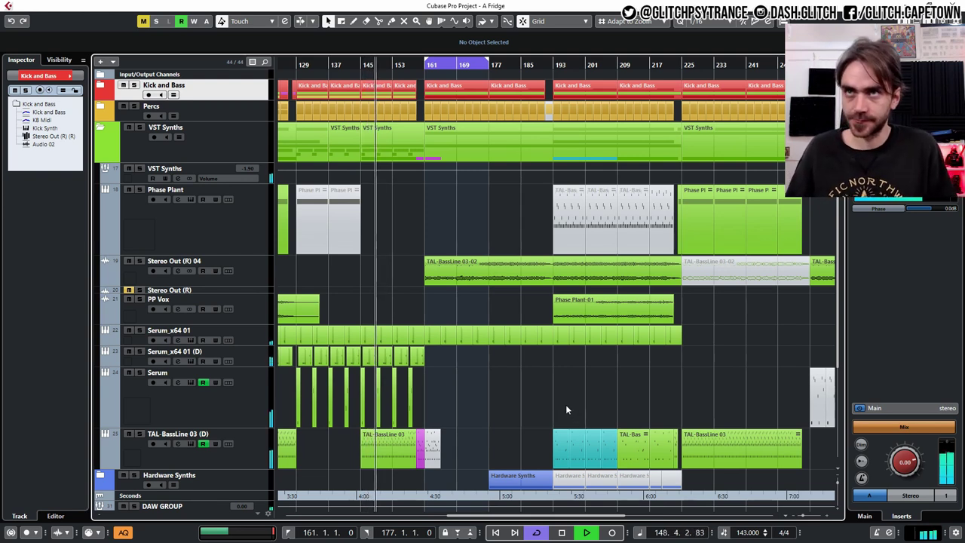
{"action": "scroll", "coordinate": [514, 407], "scroll_direction": "left", "scroll_amount": 5}
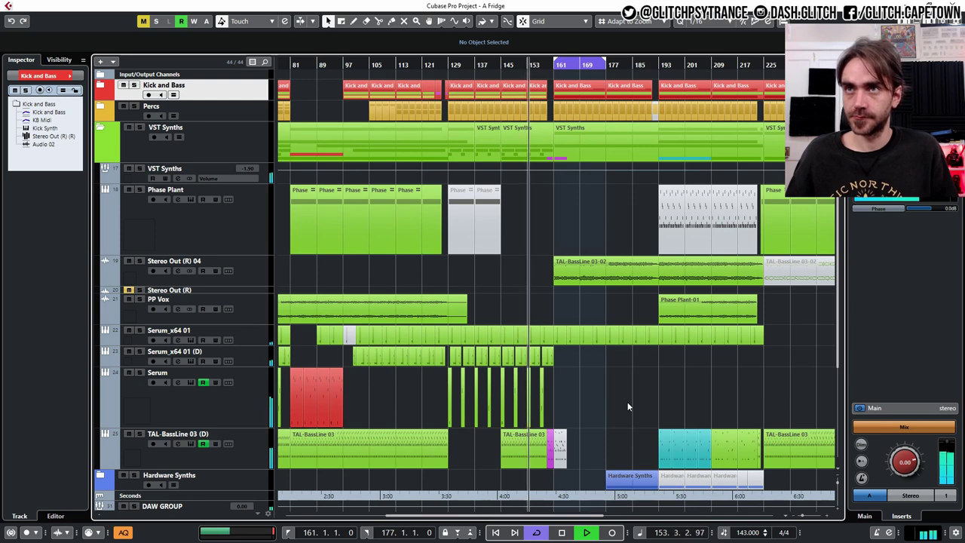
{"action": "scroll", "coordinate": [577, 406], "scroll_direction": "up", "scroll_amount": 3, "text": "ctrl"}
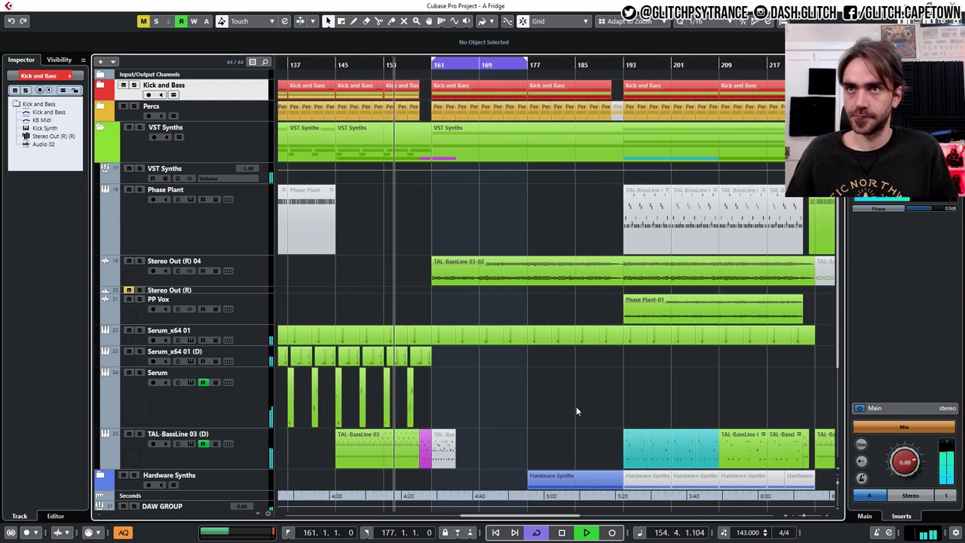
{"action": "key", "text": "h"}
{"action": "key", "text": "h"}
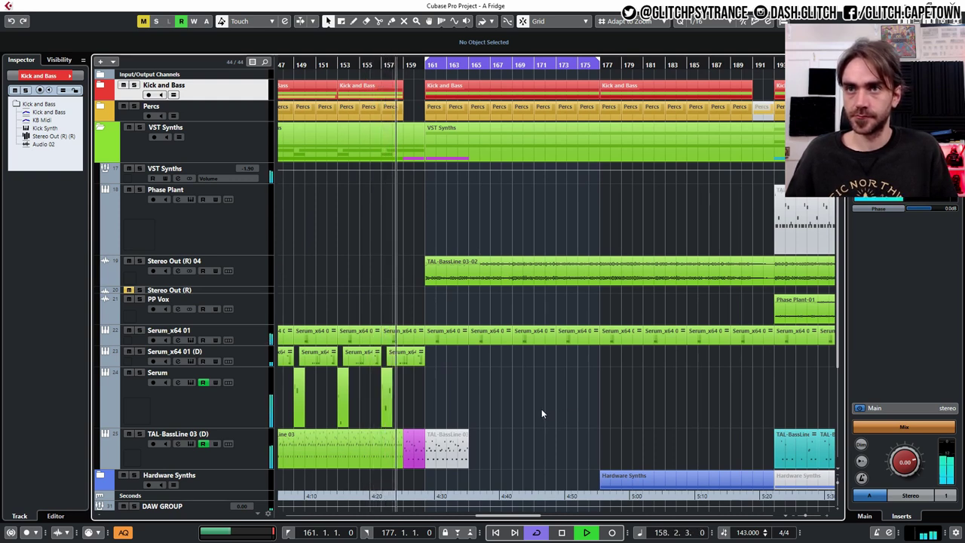
{"action": "key", "text": "g"}
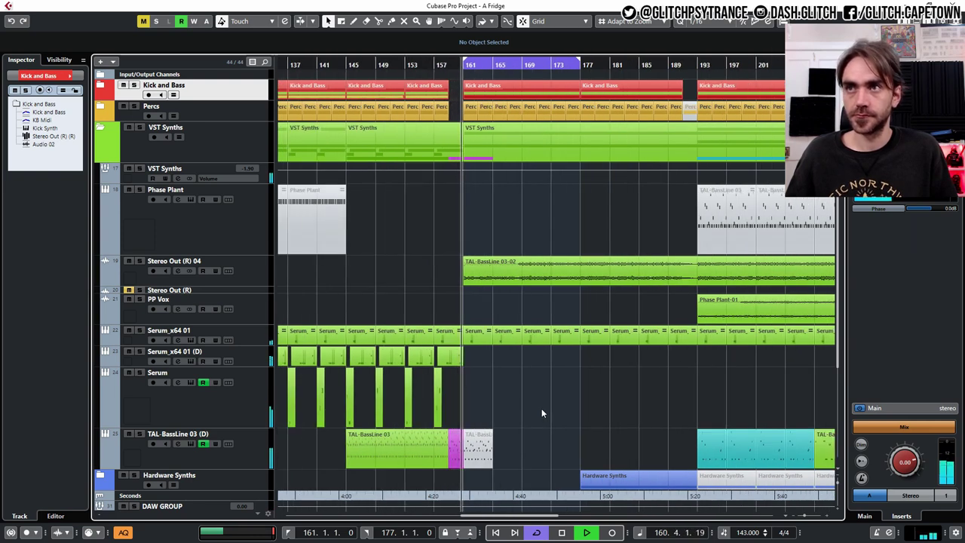
{"action": "key", "text": "g"}
{"action": "key", "text": "g"}
{"action": "key", "text": "g"}
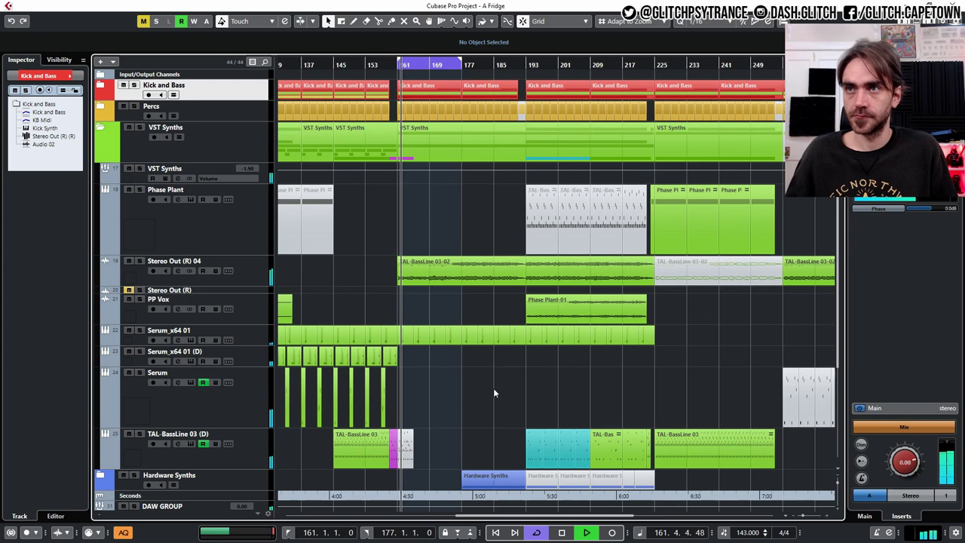
{"action": "scroll", "coordinate": [585, 373], "scroll_direction": "left", "scroll_amount": 8}
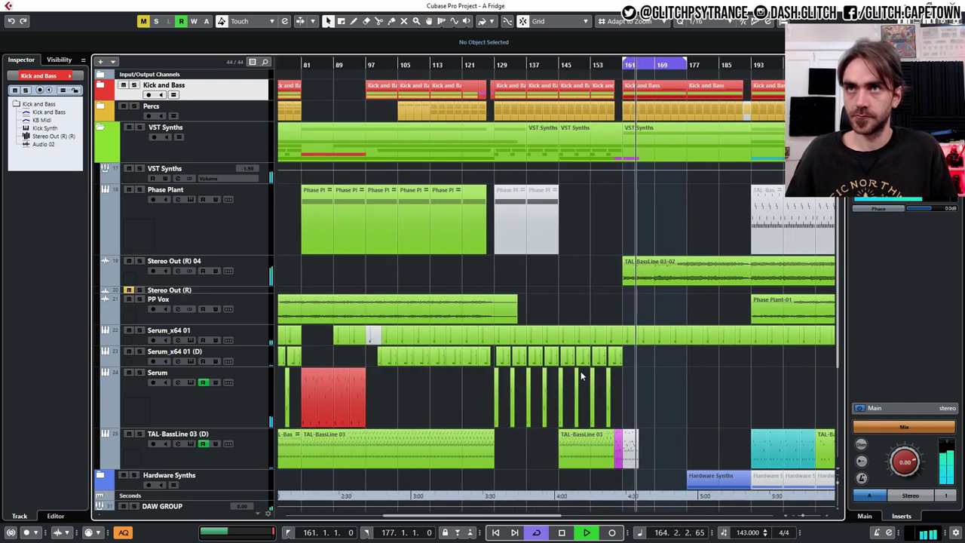
{"action": "scroll", "coordinate": [581, 371], "scroll_direction": "right", "scroll_amount": 3}
{"action": "scroll", "coordinate": [581, 371], "scroll_direction": "right", "scroll_amount": 5}
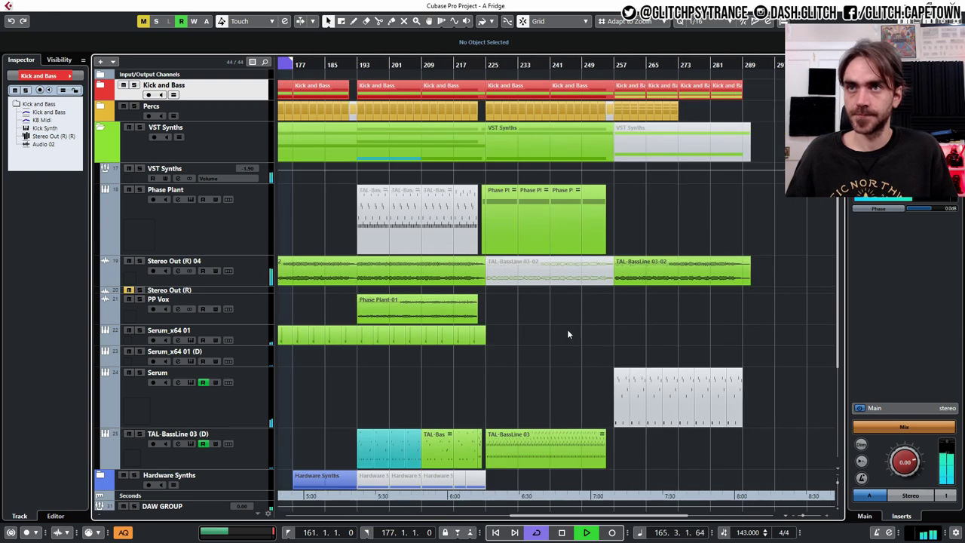
{"action": "scroll", "coordinate": [569, 329], "scroll_direction": "right", "scroll_amount": 2}
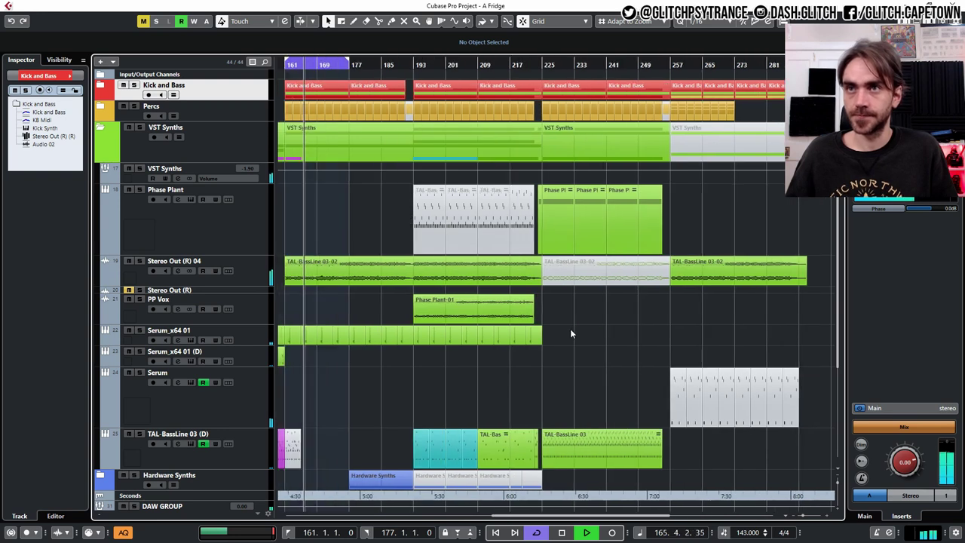
Step: Loop bars 225 to 241 with the Percs folder expanded, make the Percs group track slightly taller, and place the playhead at bar 225
{"action": "left_click", "coordinate": [511, 65]}
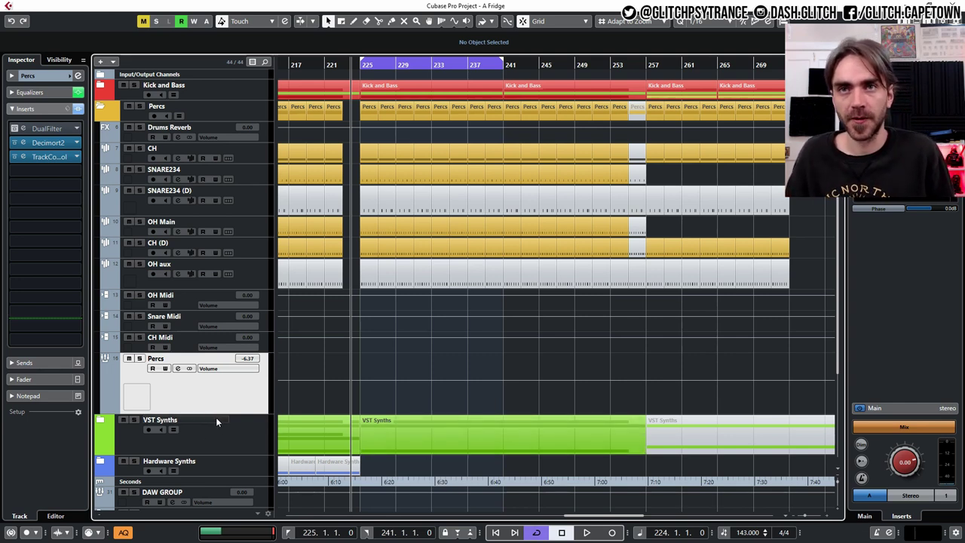
{"action": "left_click_drag", "start_coordinate": [219, 414], "coordinate": [219, 422]}
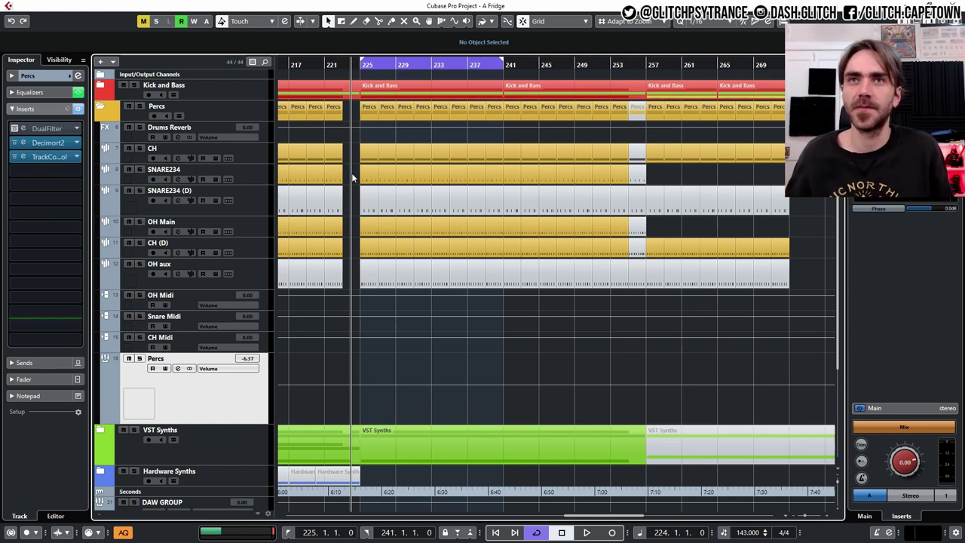
{"action": "scroll", "coordinate": [328, 132], "scroll_direction": "right", "scroll_amount": 3}
{"action": "left_click", "coordinate": [303, 67]}
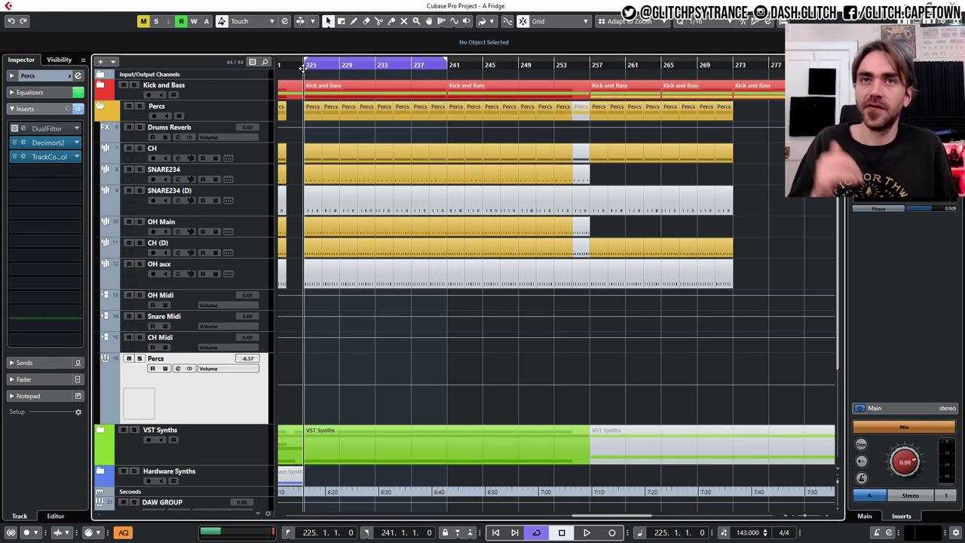
Step: Solo the Percs folder for the section starting at bar 225
{"action": "scroll", "coordinate": [322, 65], "scroll_direction": "left", "scroll_amount": 3}
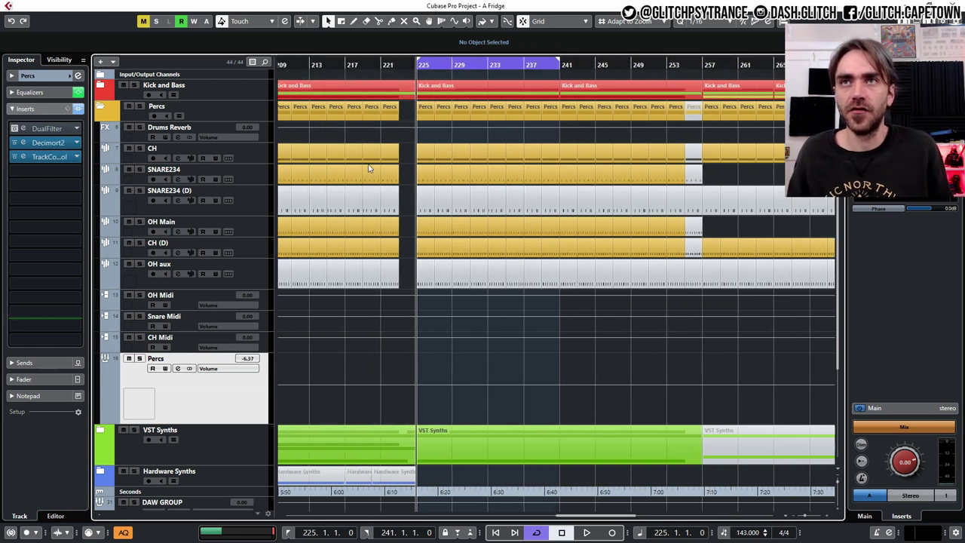
{"action": "scroll", "coordinate": [369, 169], "scroll_direction": "right", "scroll_amount": 2}
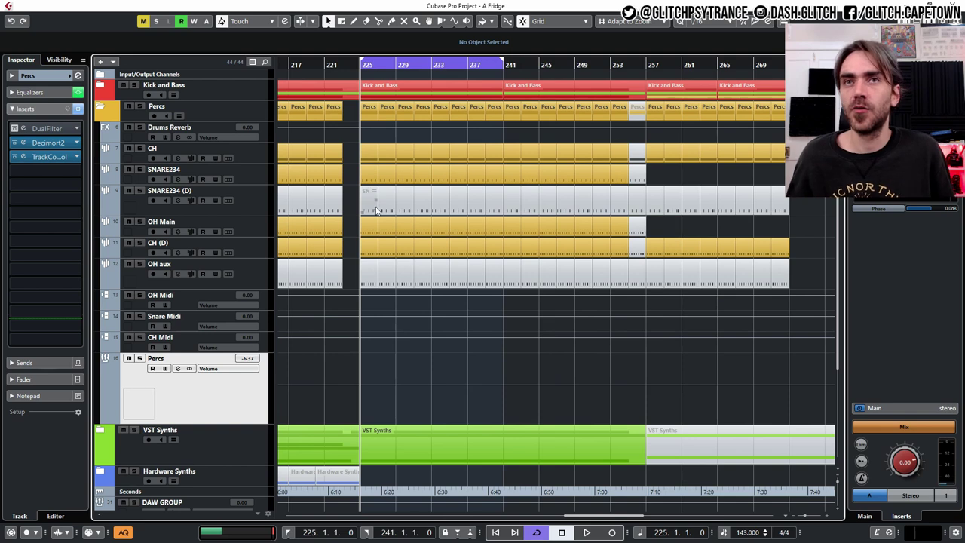
{"action": "scroll", "coordinate": [377, 210], "scroll_direction": "up", "scroll_amount": 3}
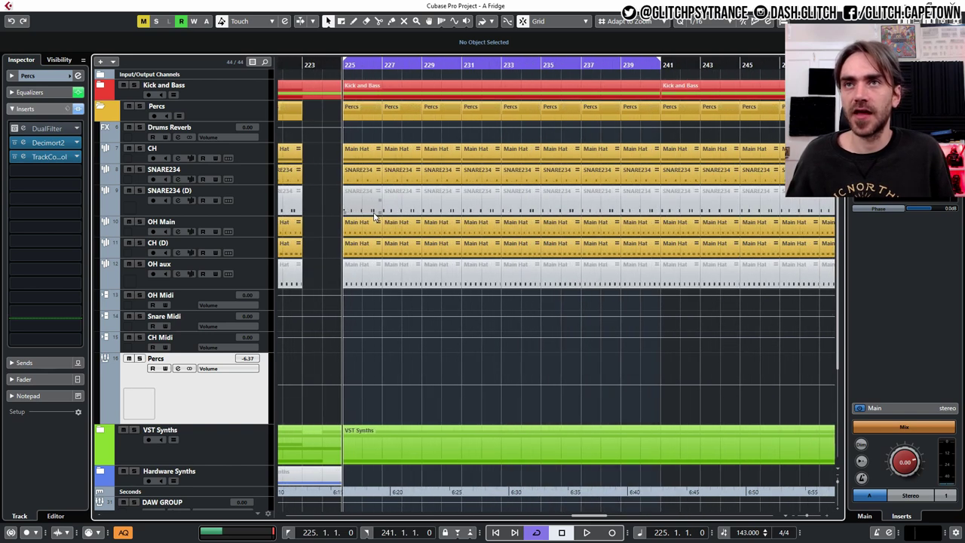
{"action": "left_click", "coordinate": [137, 107]}
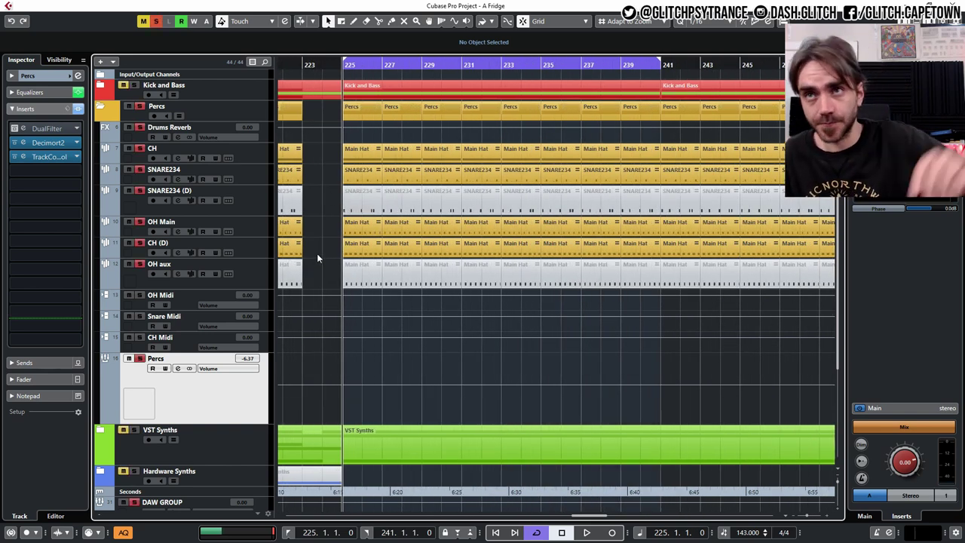
Step: Audition the soloed percussion loop, and add a Compressor to the fourth insert slot of the Percs group
{"action": "key", "text": "space"}
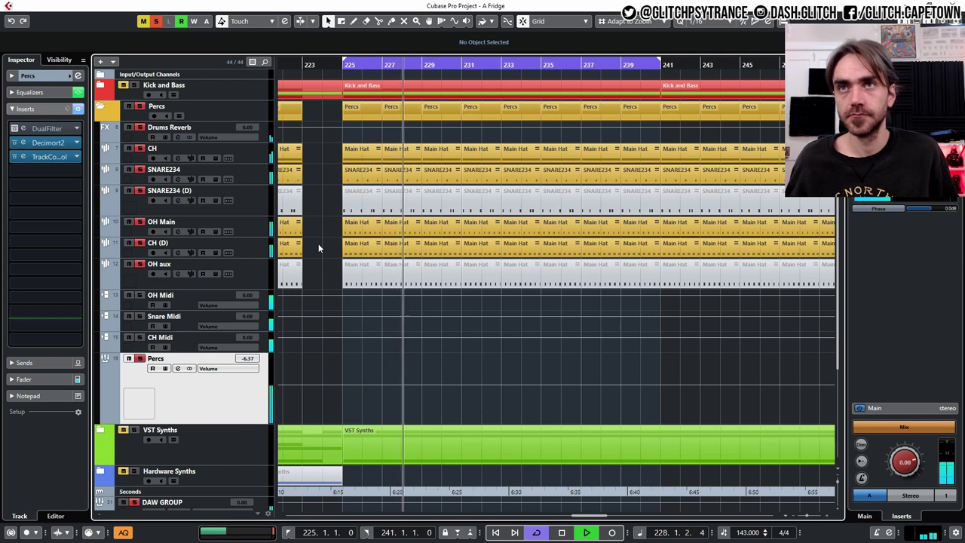
{"action": "key", "text": "space"}
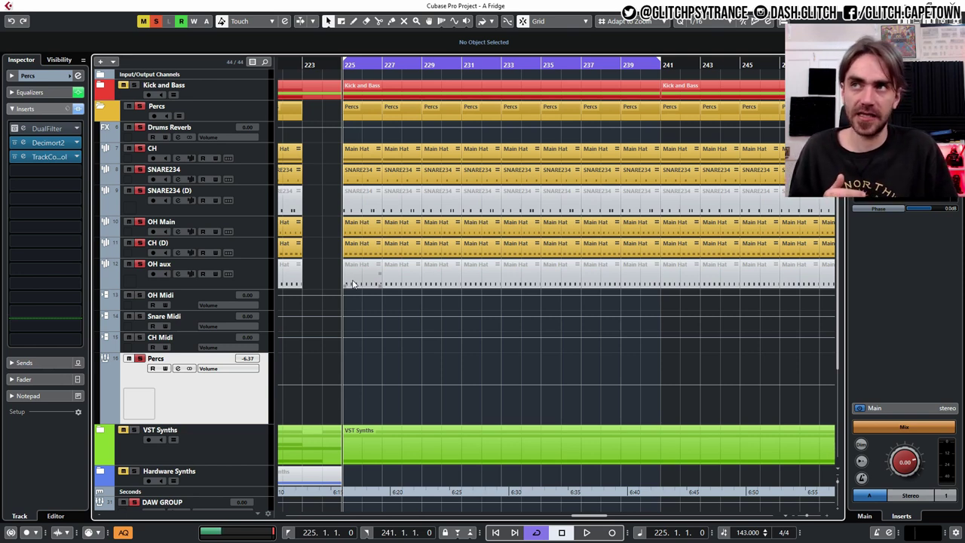
{"action": "left_click", "coordinate": [39, 171]}
{"action": "type", "text": "comp"}
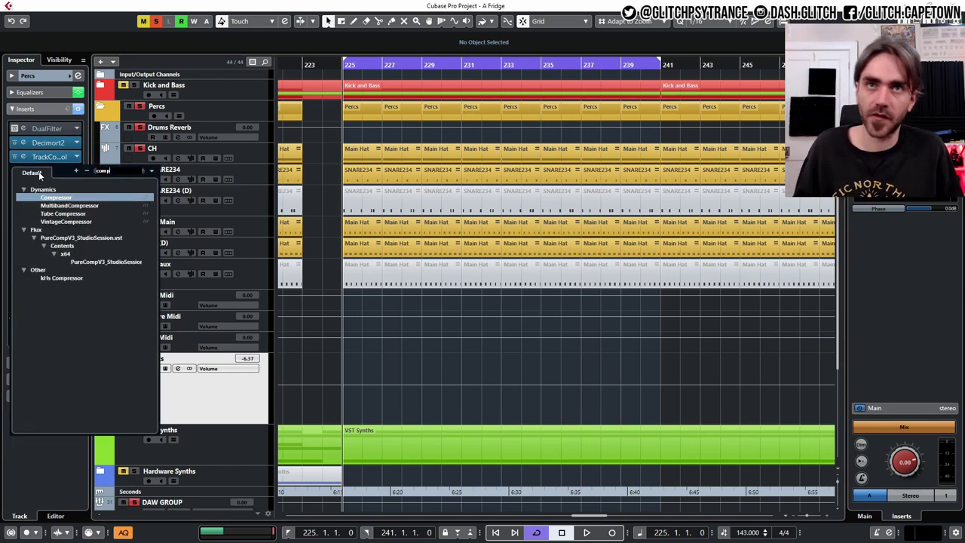
{"action": "key", "text": "Return"}
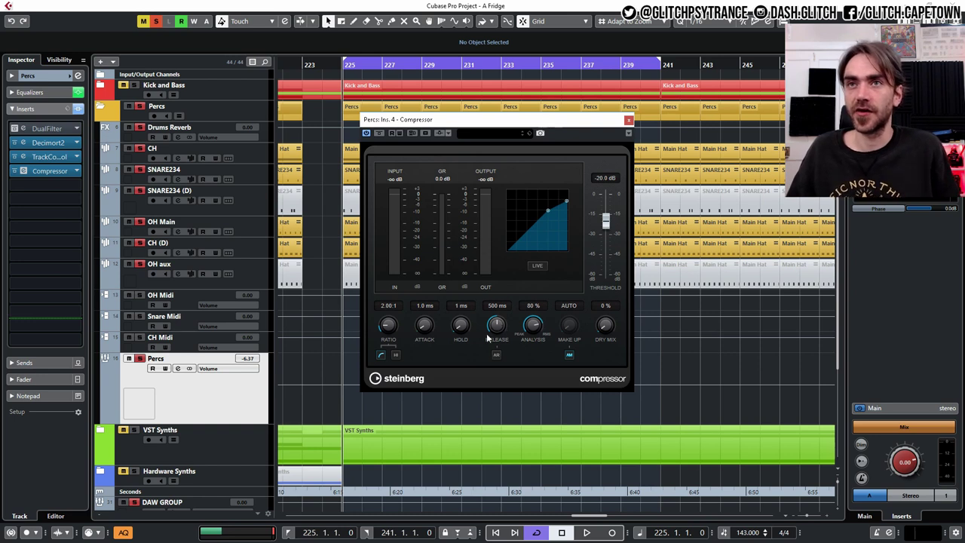
Step: Turn off the Compressor's automatic make-up gain, and set the threshold to -46.5 dB and the ratio to 8.00:1
{"action": "left_click", "coordinate": [571, 361]}
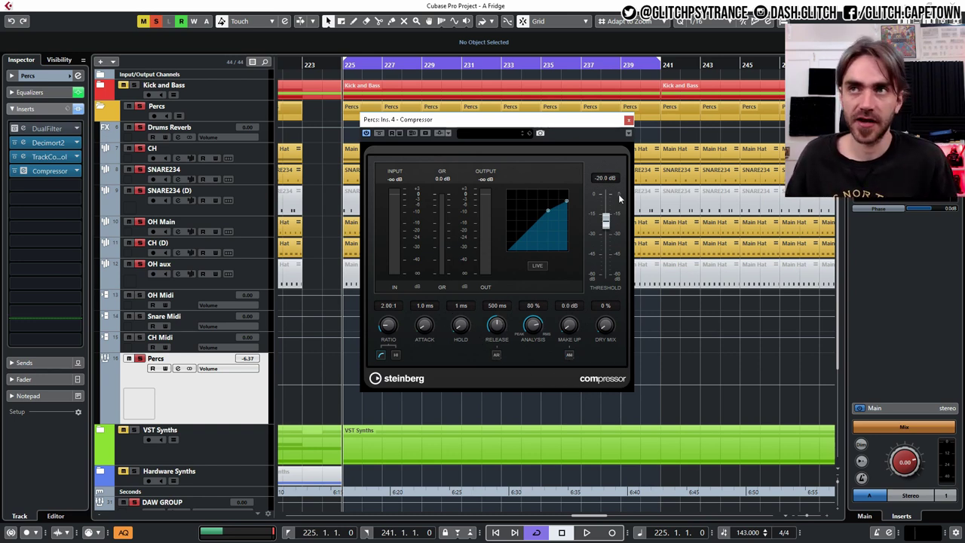
{"action": "left_click_drag", "start_coordinate": [606, 219], "coordinate": [609, 261]}
{"action": "left_click_drag", "start_coordinate": [388, 325], "coordinate": [390, 274]}
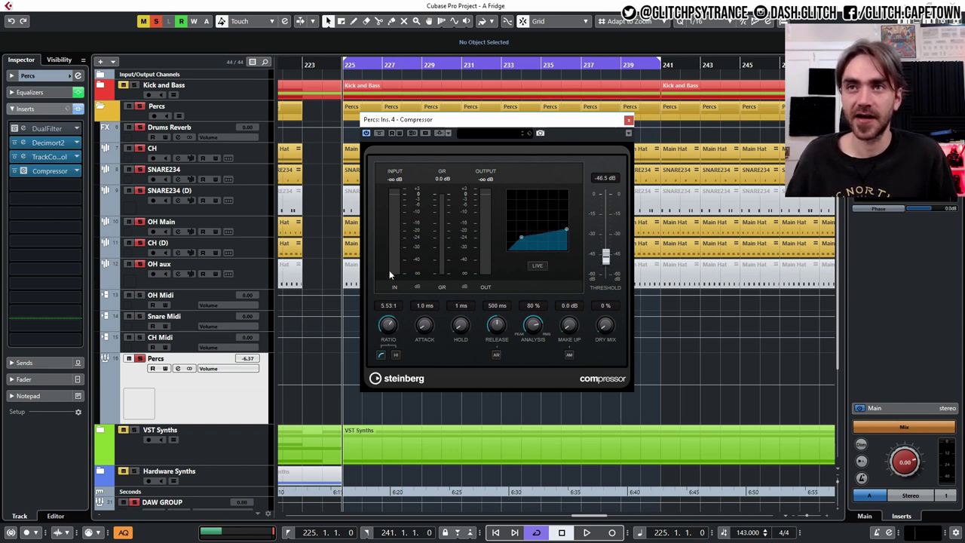
{"action": "left_click", "coordinate": [569, 356]}
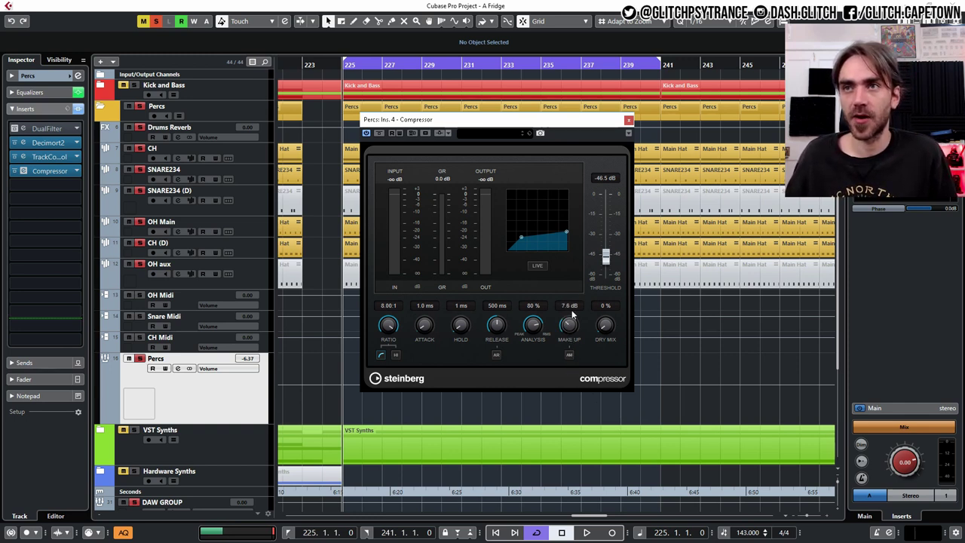
Step: Raise the Compressor's make-up gain to 15.0 dB, shorten the release to 10 ms, and set the analysis to 83%
{"action": "left_click_drag", "start_coordinate": [573, 312], "coordinate": [578, 301]}
{"action": "left_click", "coordinate": [564, 323], "text": "ctrl"}
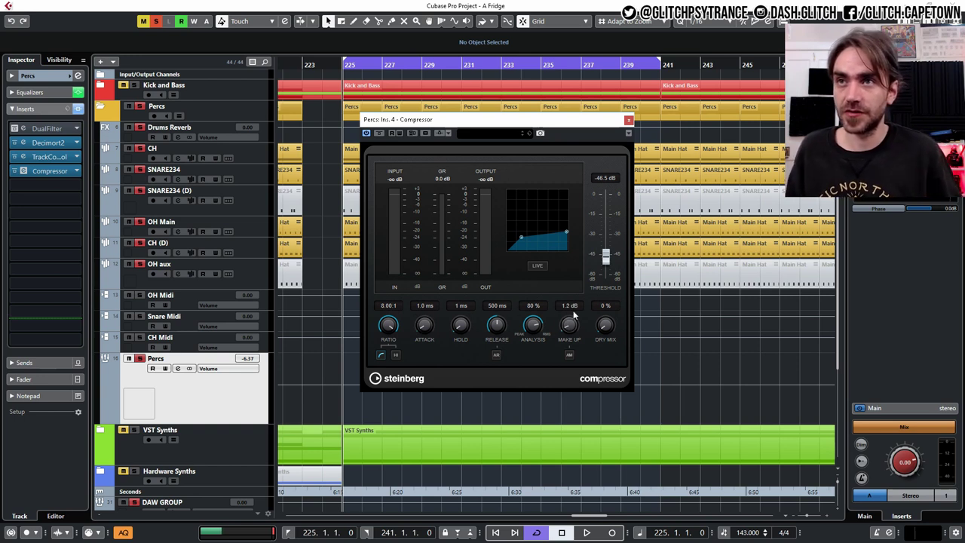
{"action": "scroll", "coordinate": [573, 320], "scroll_direction": "up", "scroll_amount": 3}
{"action": "left_click_drag", "start_coordinate": [571, 322], "coordinate": [566, 282]}
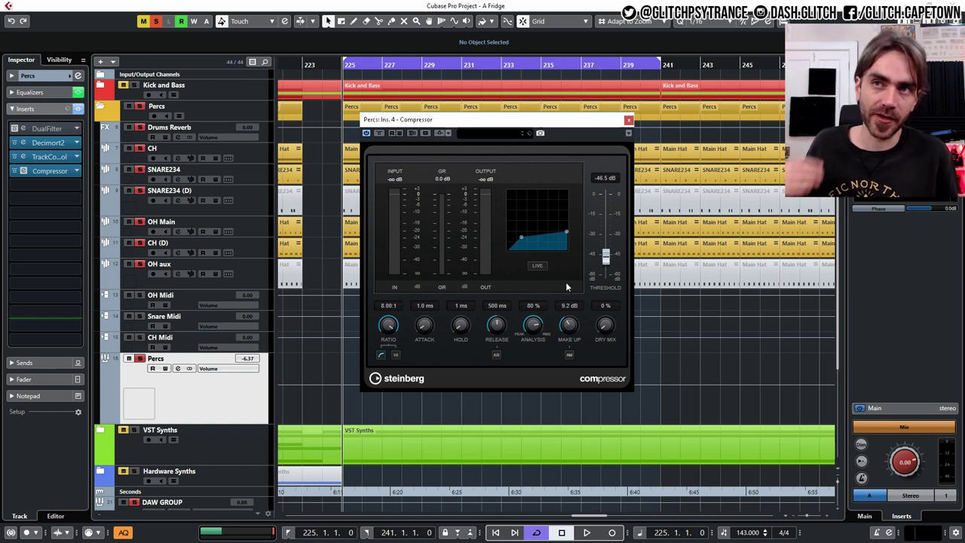
{"action": "scroll", "coordinate": [571, 324], "scroll_direction": "down", "scroll_amount": 4}
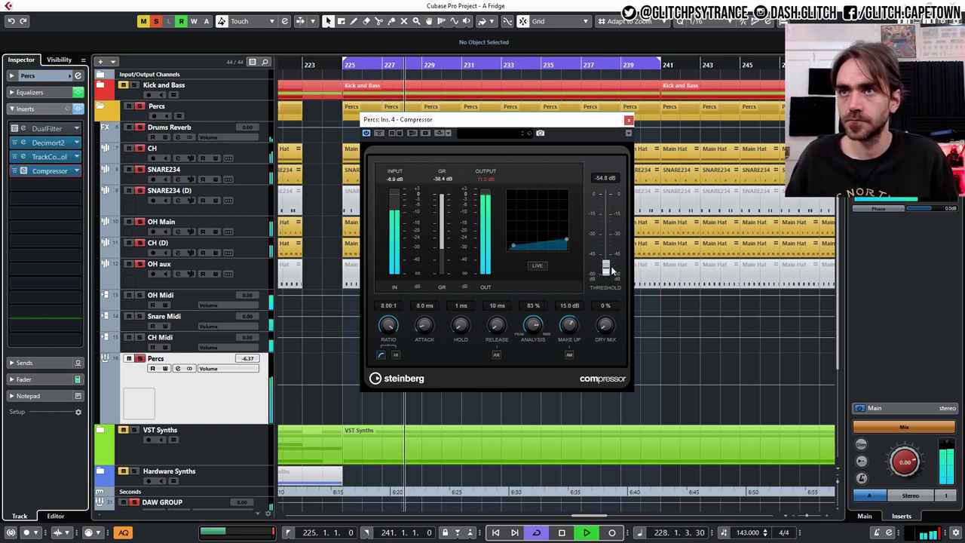
Step: While the percussion loop plays, set the Compressor's threshold to -51.0 dB and attack to 6.0 ms, ending with playback stopped
{"action": "left_click_drag", "start_coordinate": [612, 270], "coordinate": [612, 261]}
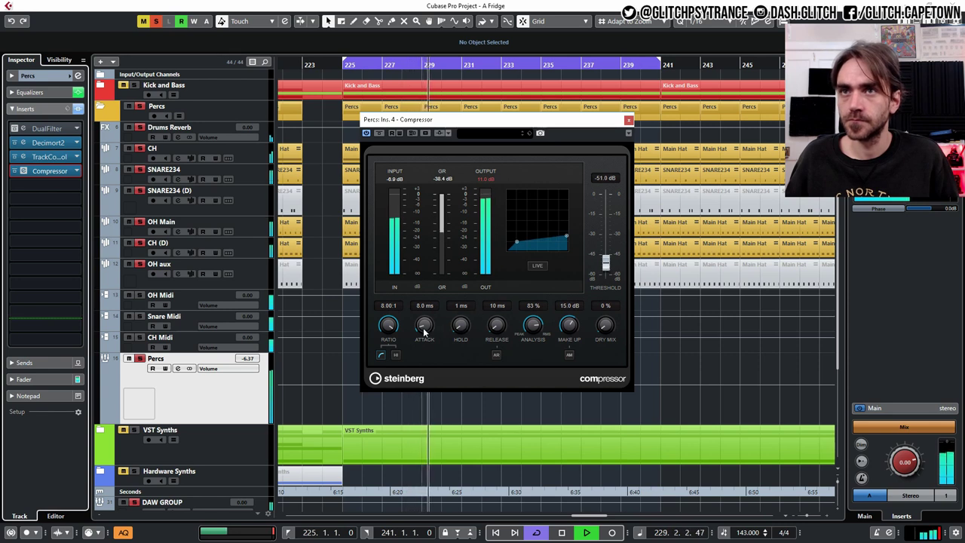
{"action": "mouse_move", "coordinate": [424, 331]}
{"action": "left_mouse_down"}
{"action": "mouse_move", "coordinate": [424, 303]}
{"action": "mouse_move", "coordinate": [427, 332]}
{"action": "left_mouse_up"}
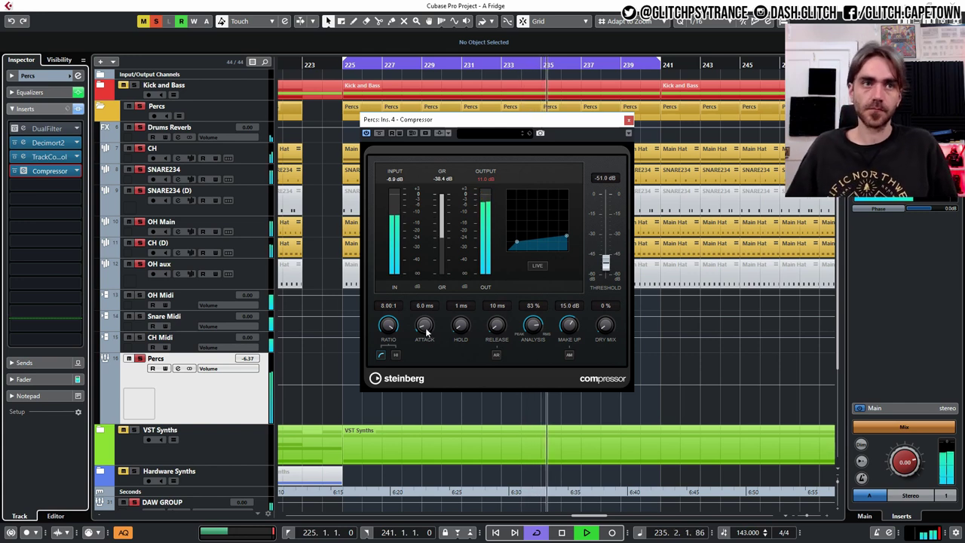
{"action": "key", "text": "space"}
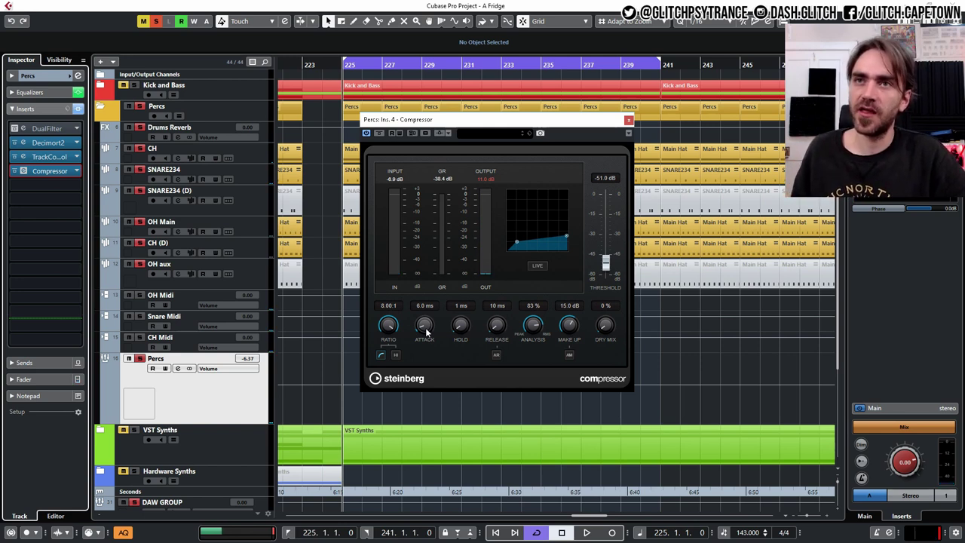
Step: Try the Compressor with a 12.5 ms attack, 0 ms hold and 20 ms release
{"action": "left_click_drag", "start_coordinate": [427, 330], "coordinate": [427, 325]}
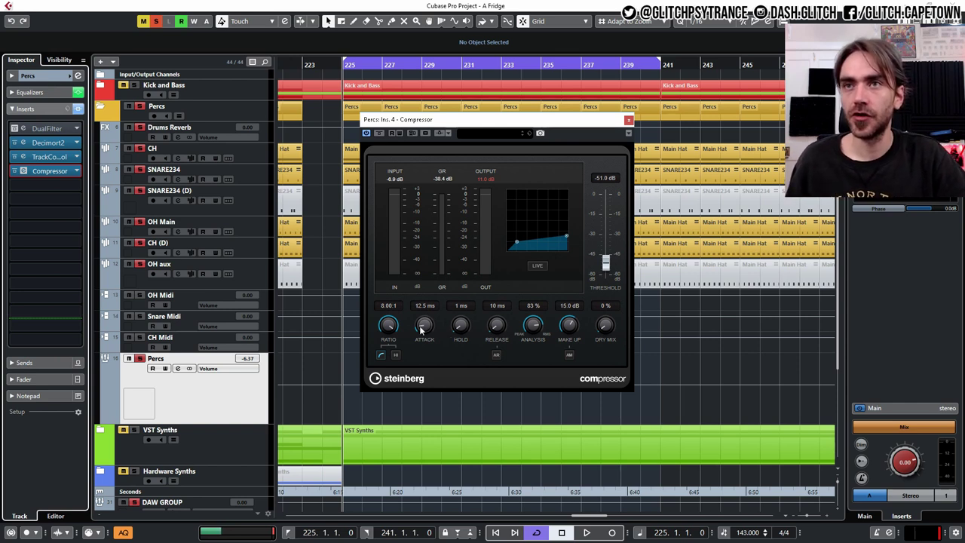
{"action": "mouse_move", "coordinate": [461, 329]}
{"action": "left_mouse_down"}
{"action": "mouse_move", "coordinate": [447, 304]}
{"action": "mouse_move", "coordinate": [464, 346]}
{"action": "mouse_move", "coordinate": [456, 335]}
{"action": "left_mouse_up"}
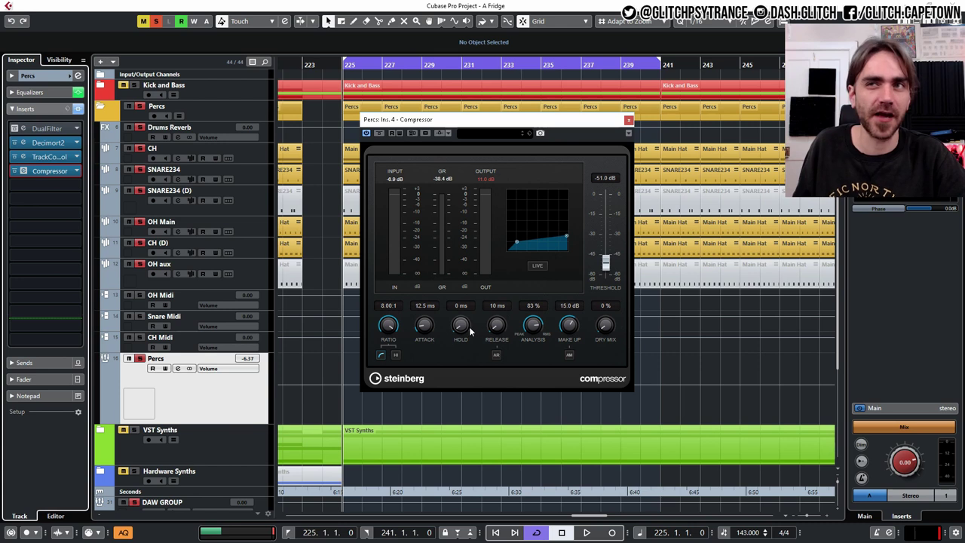
{"action": "mouse_move", "coordinate": [498, 330]}
{"action": "left_mouse_down"}
{"action": "mouse_move", "coordinate": [506, 339]}
{"action": "mouse_move", "coordinate": [494, 329]}
{"action": "left_mouse_up"}
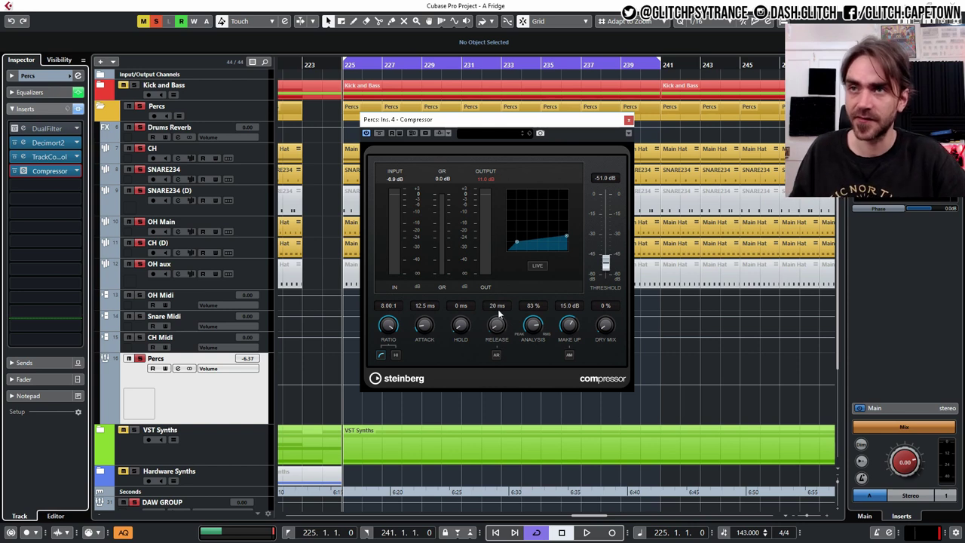
Step: Play the percussion loop and set the Compressor's hold to 6 ms and release to 12 ms
{"action": "key", "text": "space"}
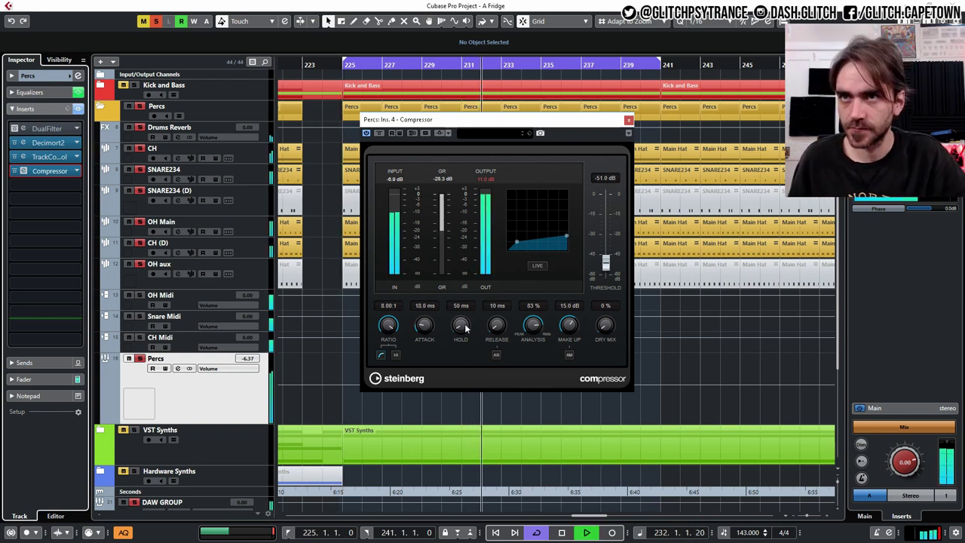
{"action": "scroll", "coordinate": [461, 327], "scroll_direction": "down", "scroll_amount": 5}
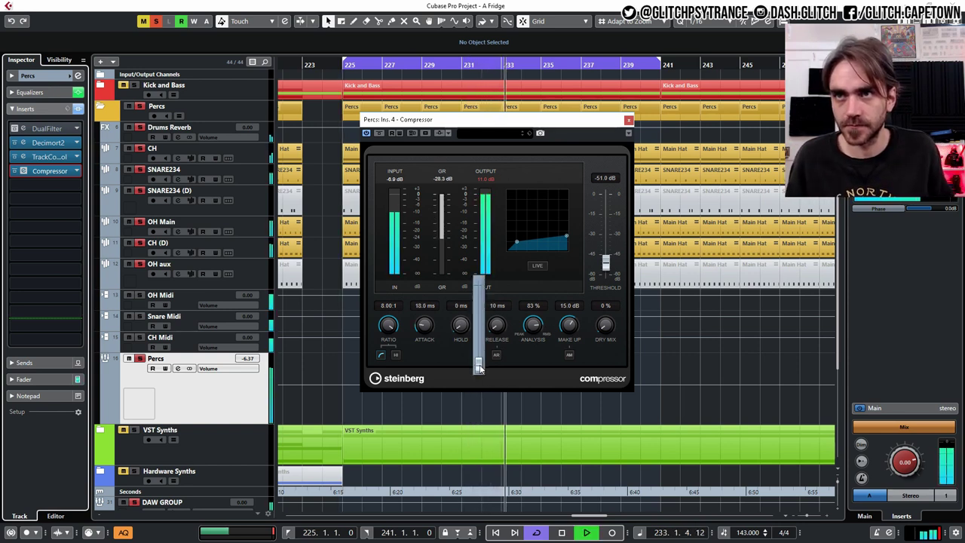
{"action": "scroll", "coordinate": [460, 325], "scroll_direction": "up", "scroll_amount": 1}
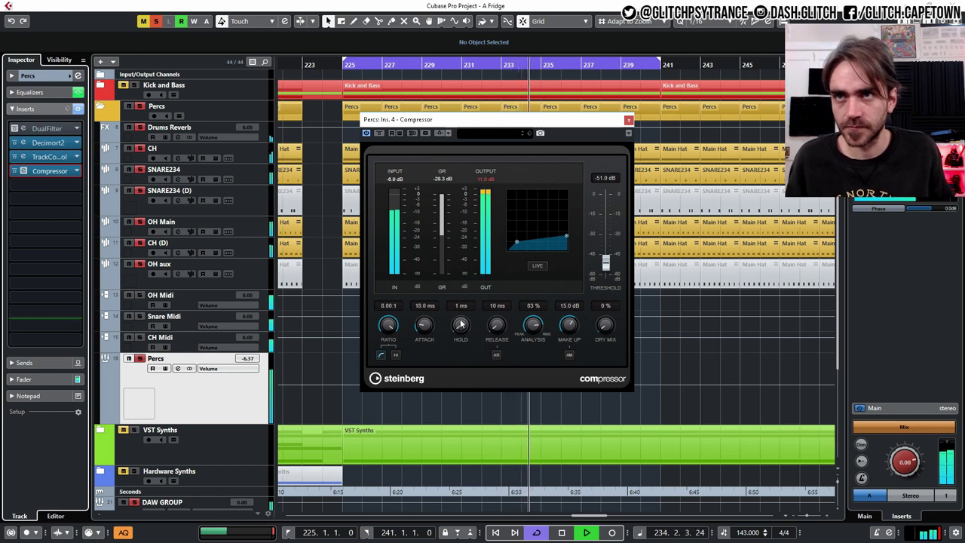
{"action": "scroll", "coordinate": [460, 326], "scroll_direction": "up", "scroll_amount": 5}
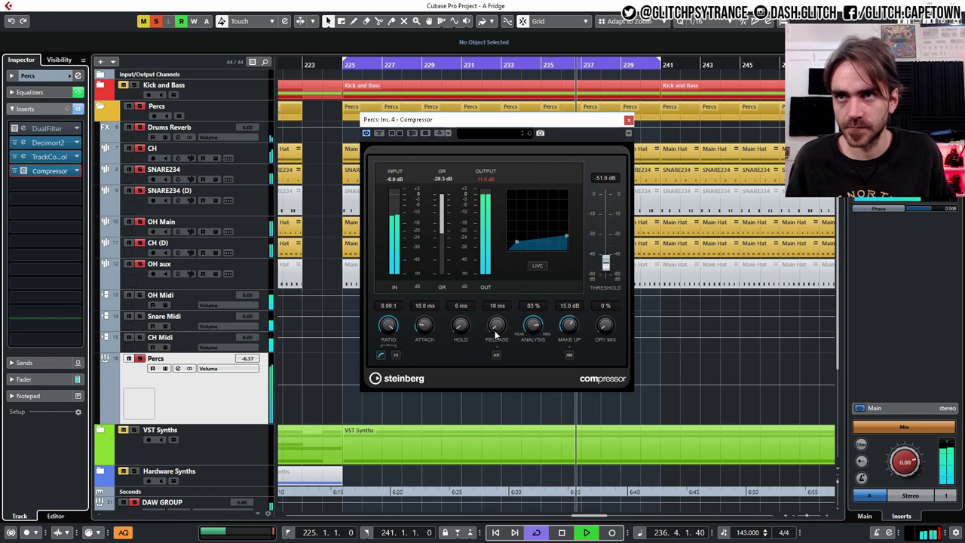
{"action": "scroll", "coordinate": [496, 329], "scroll_direction": "up", "scroll_amount": 2}
{"action": "scroll", "coordinate": [426, 329], "scroll_direction": "down", "scroll_amount": 1}
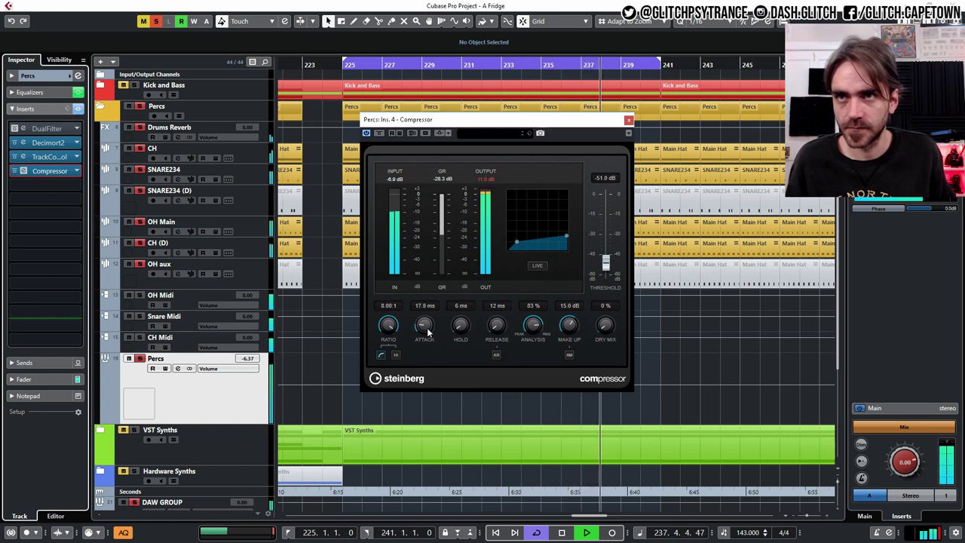
Step: Set the Compressor's attack to 17.4 ms and audition the percussion loop again from bar 225
{"action": "left_click_drag", "start_coordinate": [426, 331], "coordinate": [427, 341]}
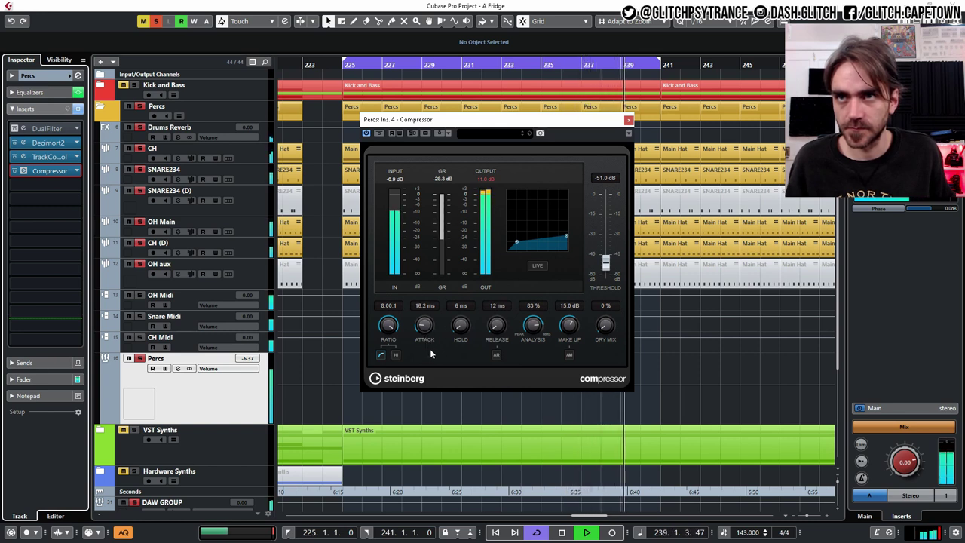
{"action": "left_click_drag", "start_coordinate": [435, 381], "coordinate": [433, 324]}
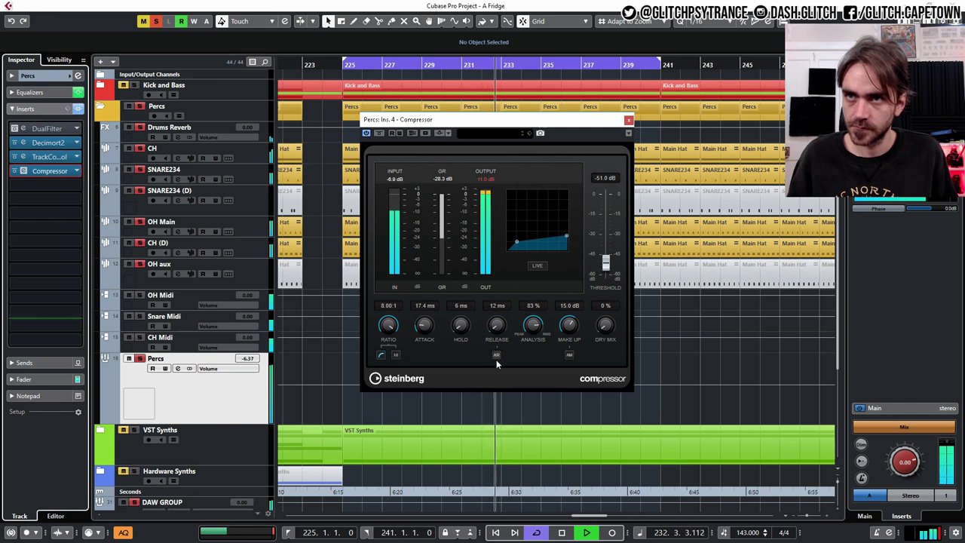
{"action": "key", "text": "space"}
{"action": "key", "text": "space"}
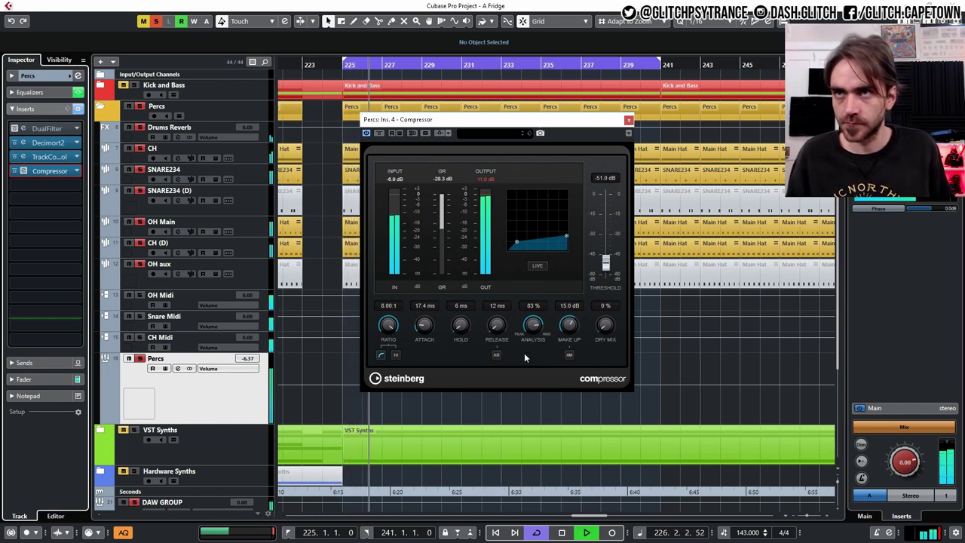
{"action": "key", "text": "space"}
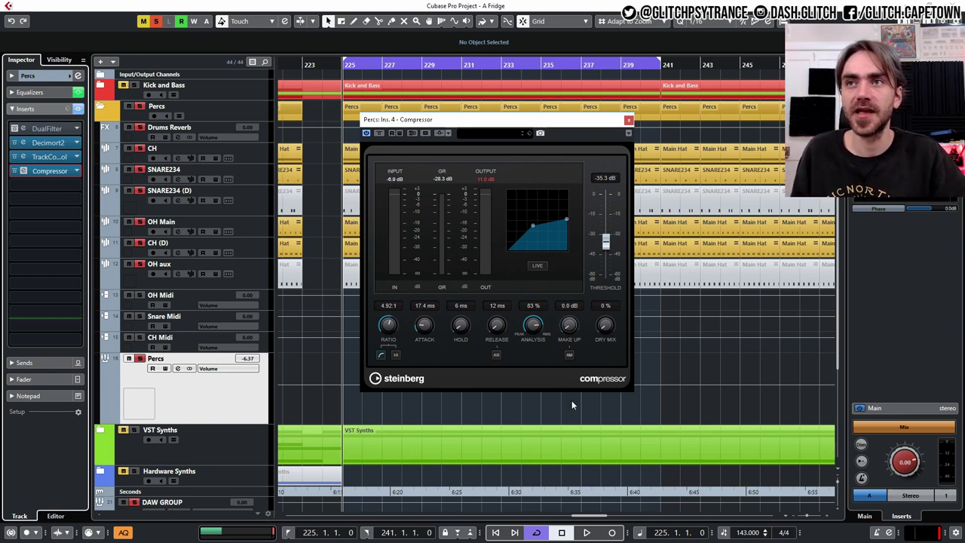
Step: Reset the output peak reading, set ratio 2.40:1, threshold -22.5 dB and make-up 1.6 dB during full-mix playback, and briefly solo the Percs group
{"action": "left_click", "coordinate": [492, 181]}
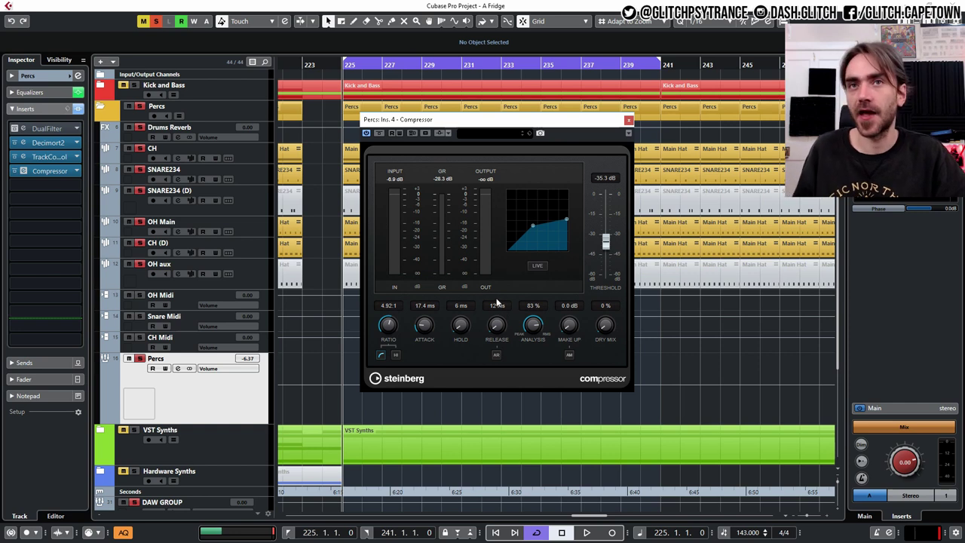
{"action": "key", "text": "space"}
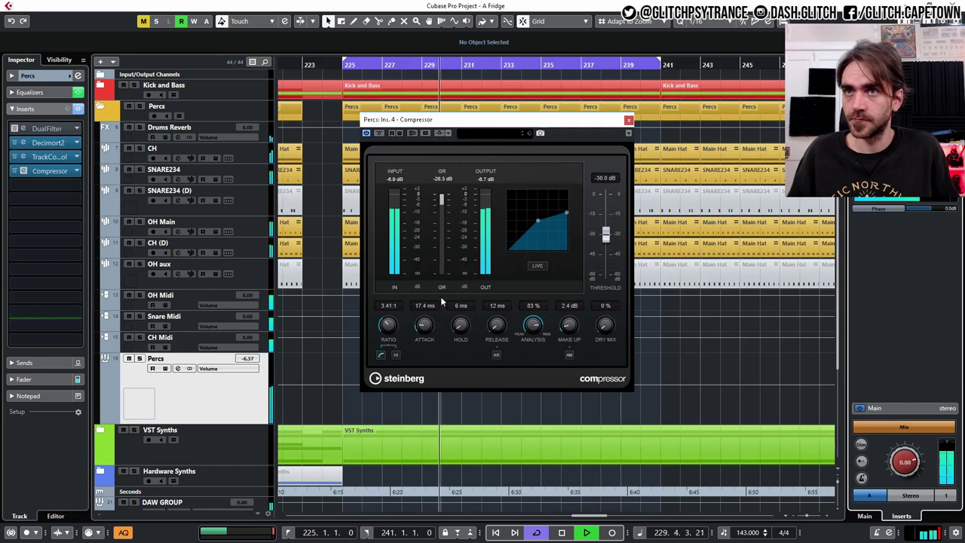
{"action": "left_click_drag", "start_coordinate": [388, 323], "coordinate": [388, 329]}
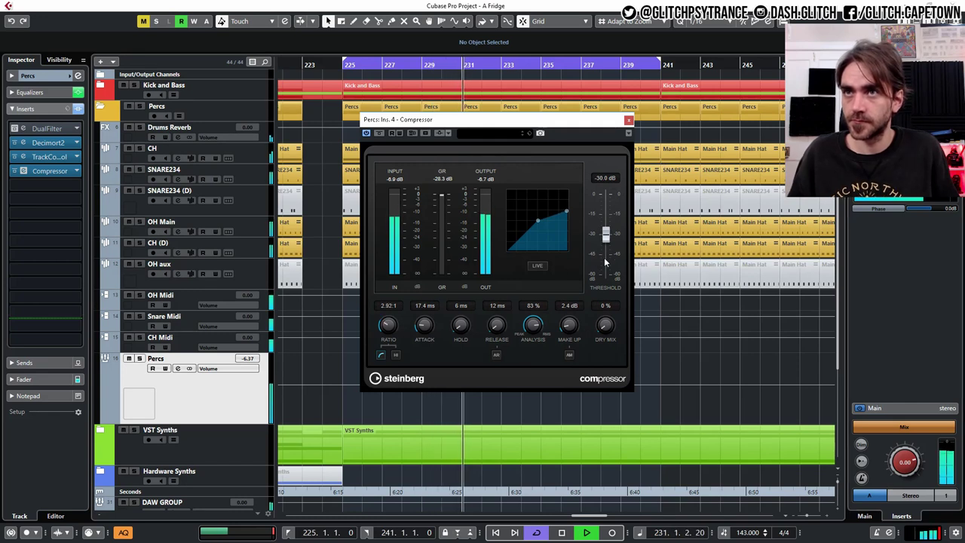
{"action": "left_click_drag", "start_coordinate": [606, 238], "coordinate": [605, 229]}
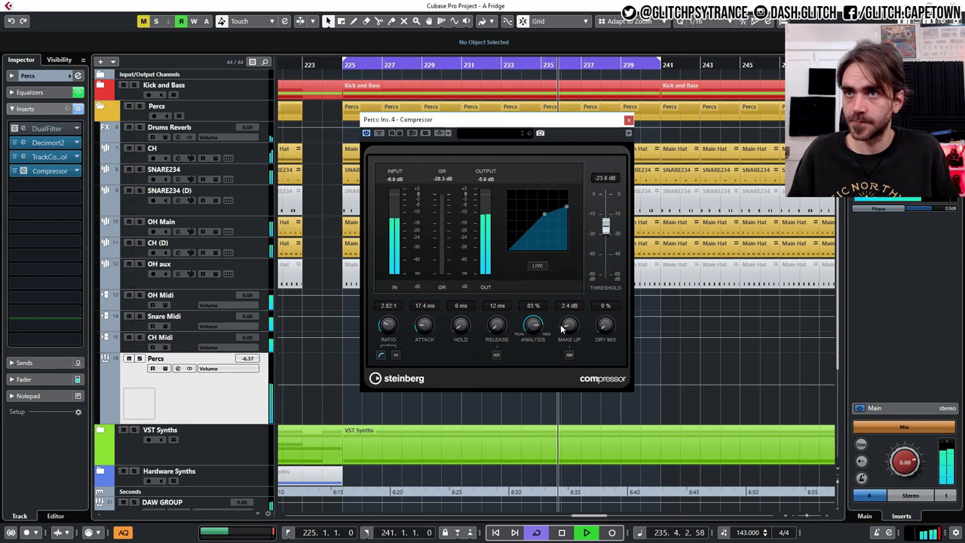
{"action": "left_click_drag", "start_coordinate": [569, 323], "coordinate": [568, 328]}
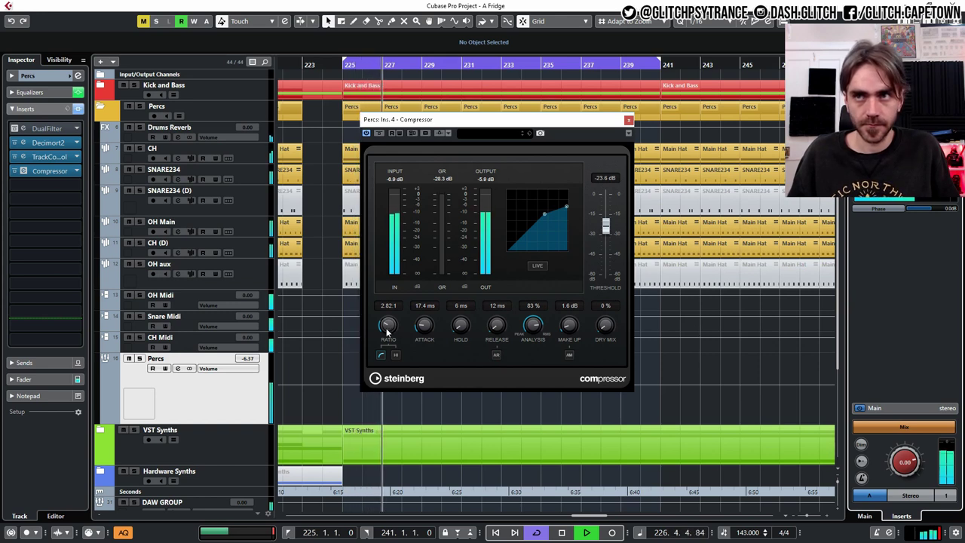
{"action": "left_click_drag", "start_coordinate": [387, 328], "coordinate": [386, 334]}
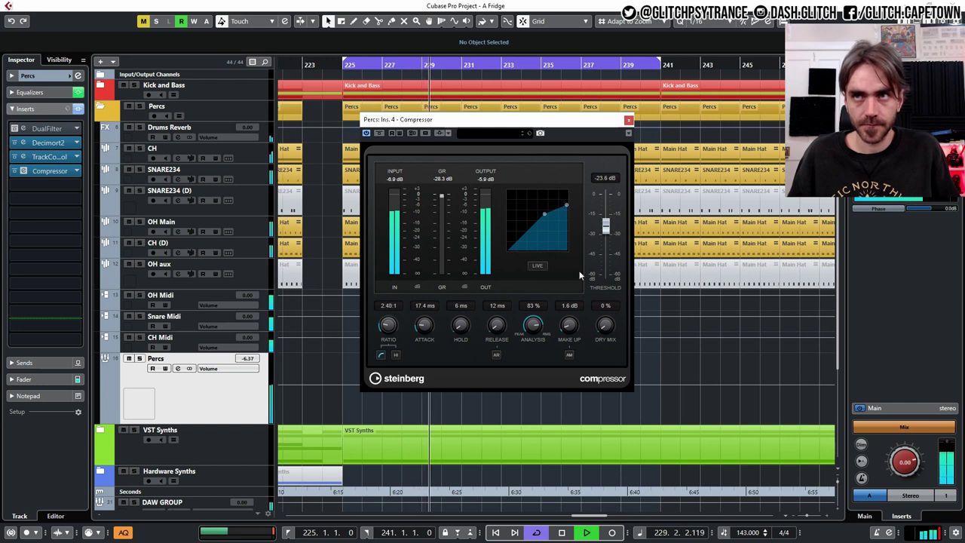
{"action": "left_click_drag", "start_coordinate": [607, 229], "coordinate": [607, 225]}
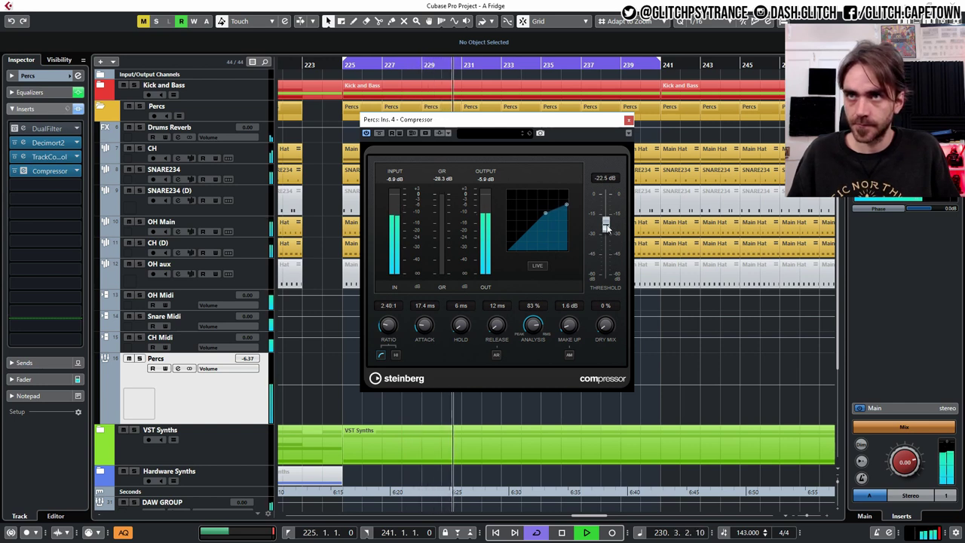
{"action": "left_click", "coordinate": [139, 359]}
{"action": "left_click", "coordinate": [140, 359]}
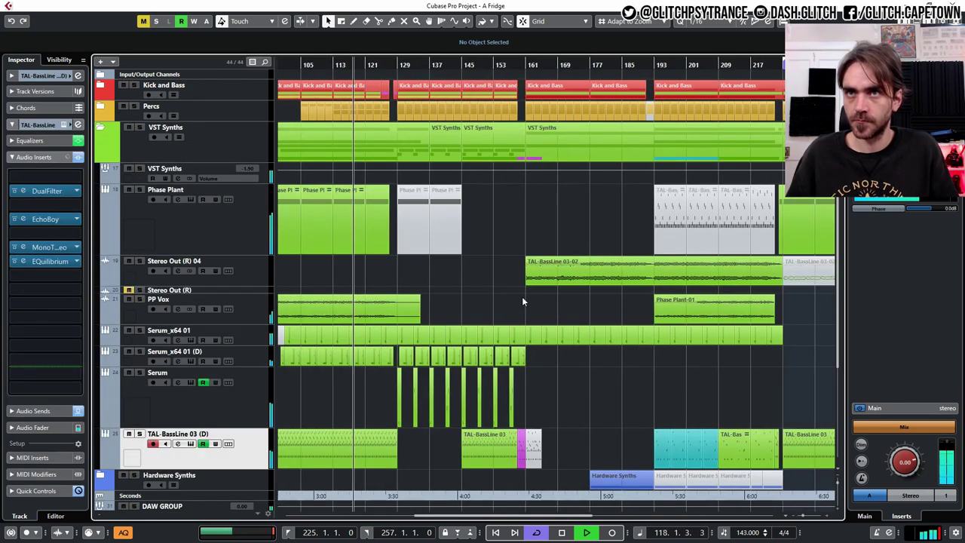
Step: Open the basic track settings of TAL-BassLine 03 (D) in place of its audio inserts while the section before bar 129 plays
{"action": "scroll", "coordinate": [499, 294], "scroll_direction": "left", "scroll_amount": 2}
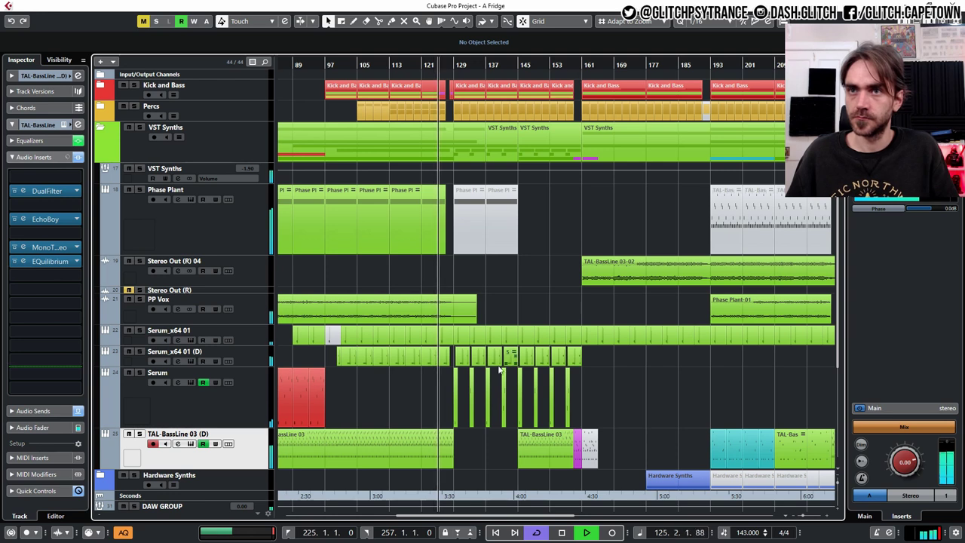
{"action": "left_click", "coordinate": [15, 158]}
{"action": "left_click", "coordinate": [30, 75]}
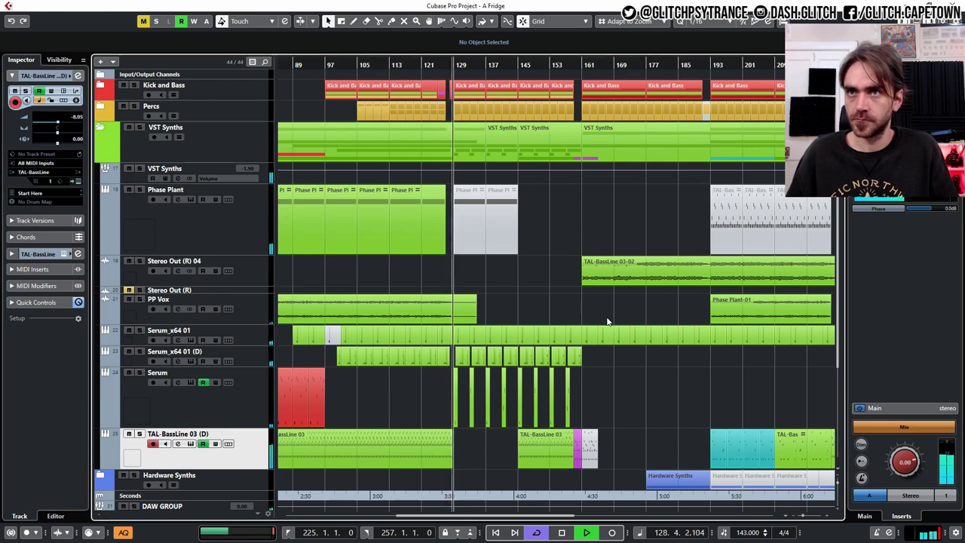
Step: Review the arrangement beyond bar 129 during playback, folding and reopening the VST Synths folder to look over its tracks
{"action": "scroll", "coordinate": [593, 324], "scroll_direction": "right", "scroll_amount": 2}
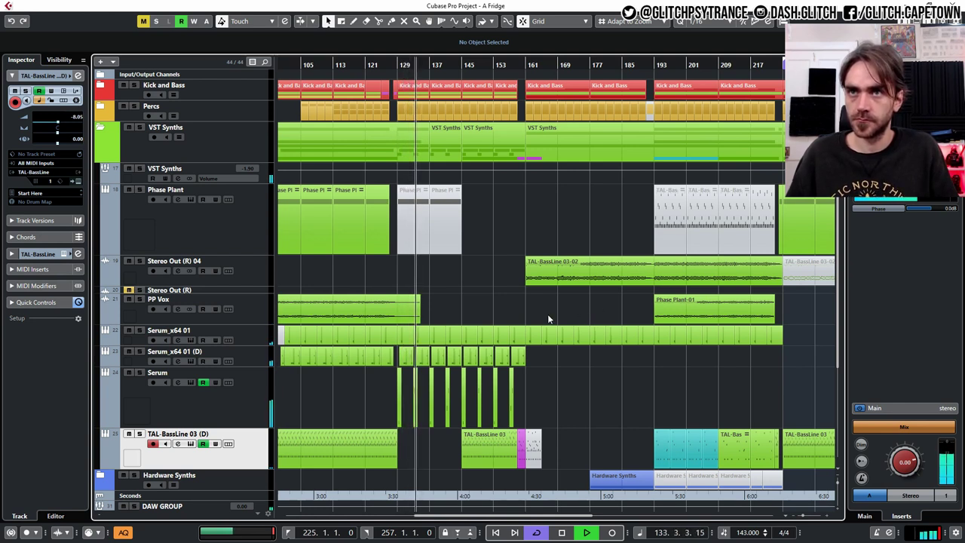
{"action": "key", "text": "h"}
{"action": "key", "text": "h"}
{"action": "key", "text": "h"}
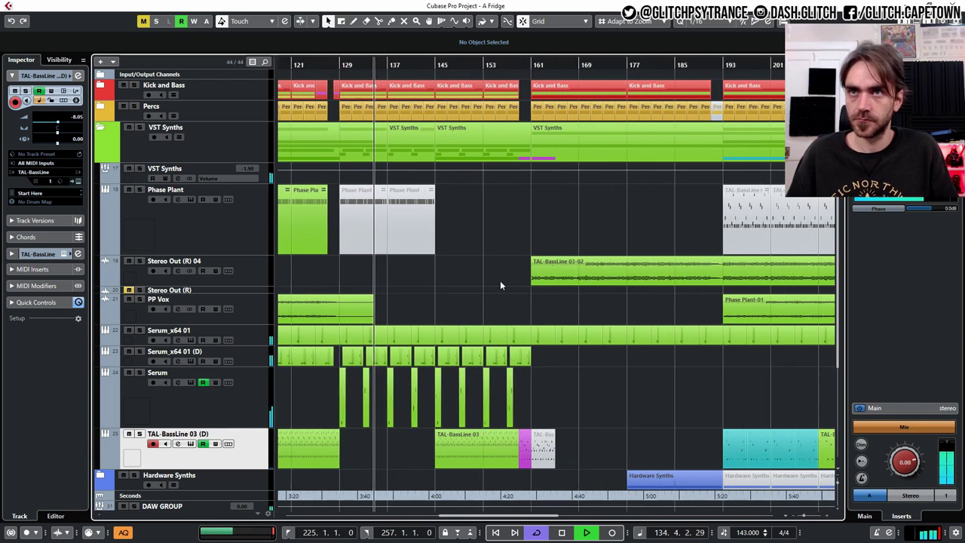
{"action": "left_click", "coordinate": [101, 128]}
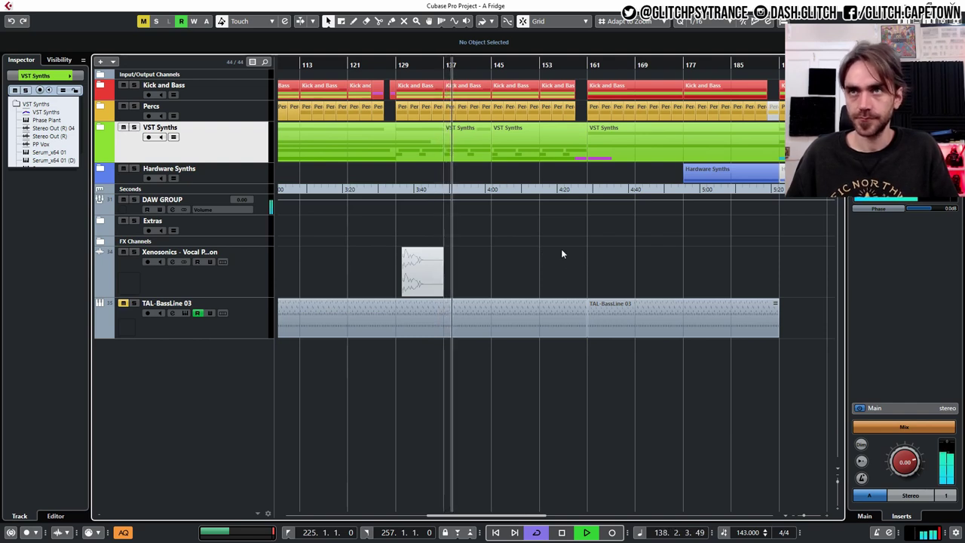
{"action": "scroll", "coordinate": [558, 252], "scroll_direction": "down", "scroll_amount": 2}
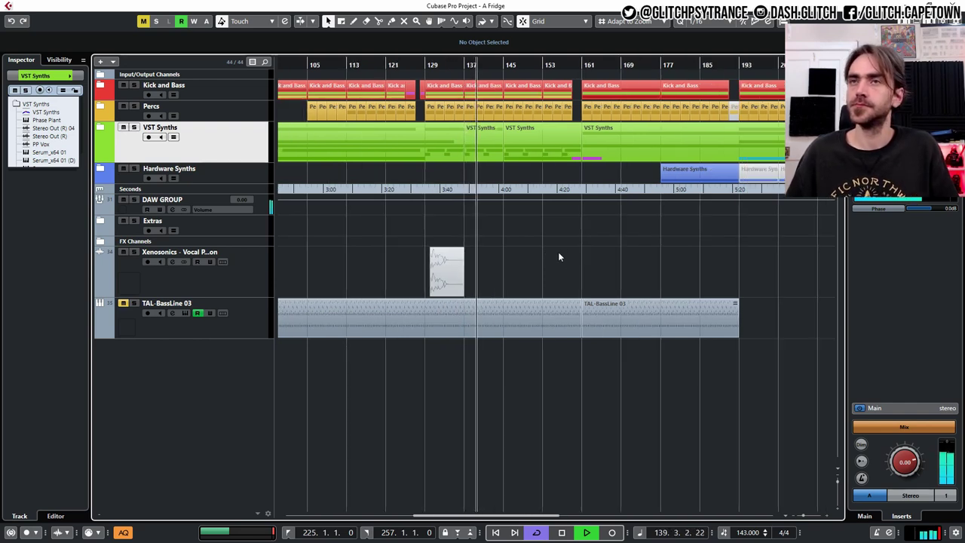
{"action": "scroll", "coordinate": [559, 251], "scroll_direction": "right", "scroll_amount": 3}
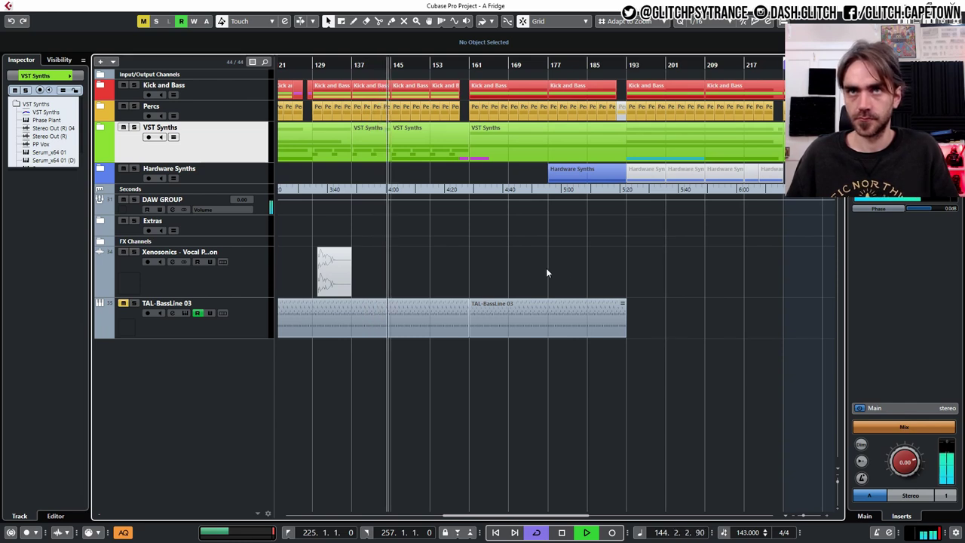
{"action": "left_click", "coordinate": [101, 127]}
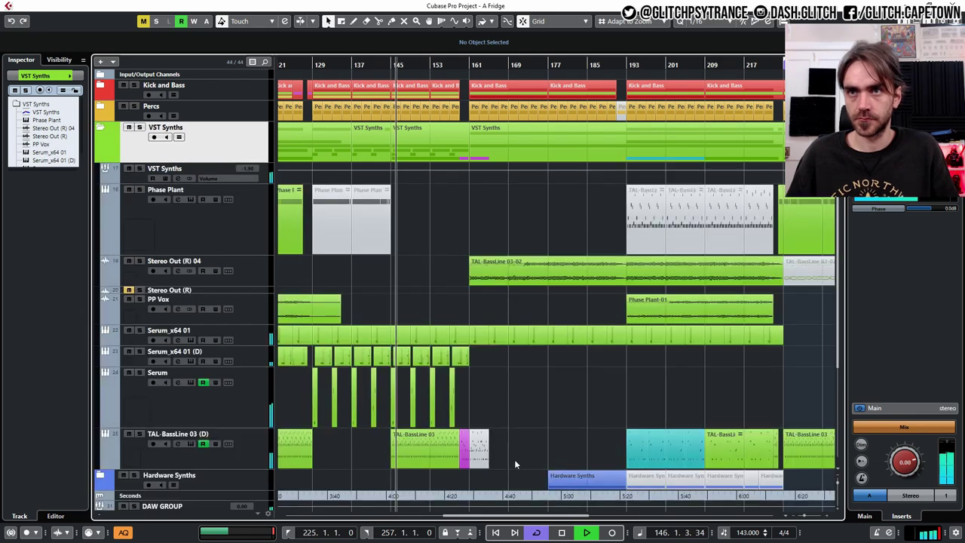
Step: Select and solo the TAL-BassLine 03 (D) track, loop bars 145 to 165, put the playhead at bar 145 and enlarge the track's height
{"action": "left_click", "coordinate": [256, 455]}
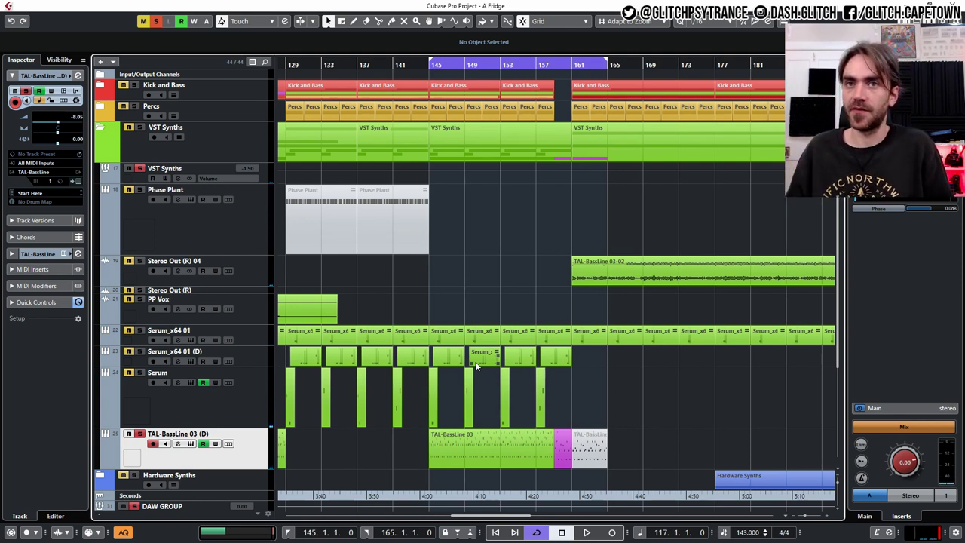
{"action": "left_click", "coordinate": [445, 78]}
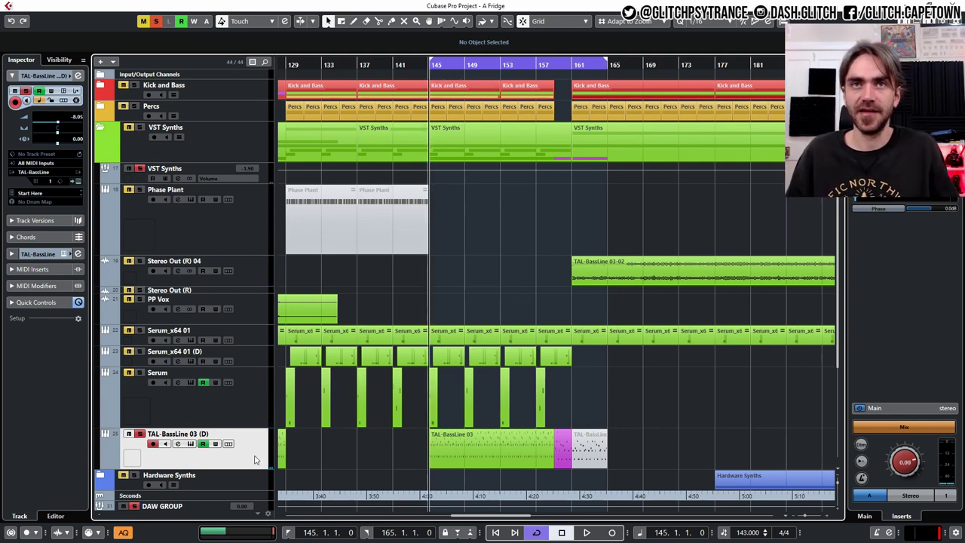
{"action": "scroll", "coordinate": [452, 325], "scroll_direction": "down", "scroll_amount": 3}
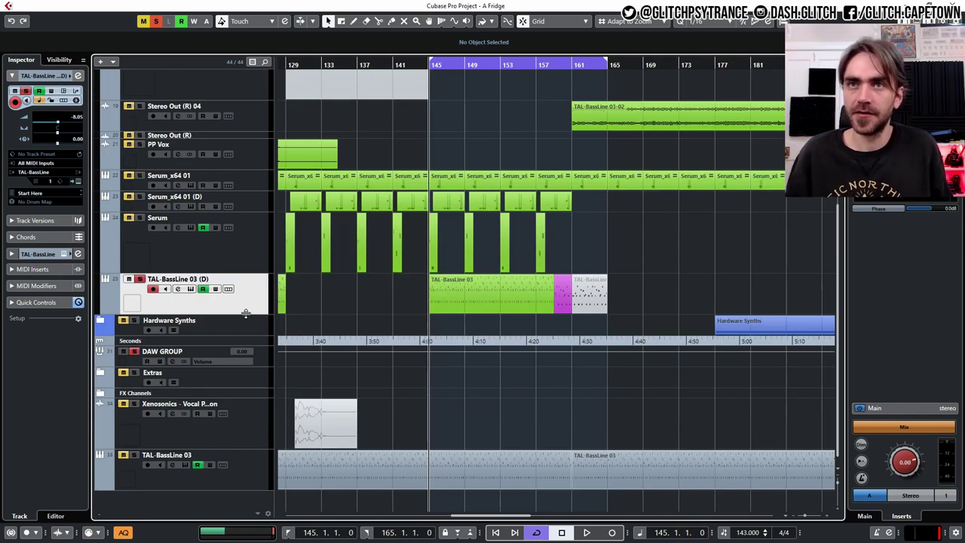
{"action": "left_click_drag", "start_coordinate": [245, 313], "coordinate": [247, 343]}
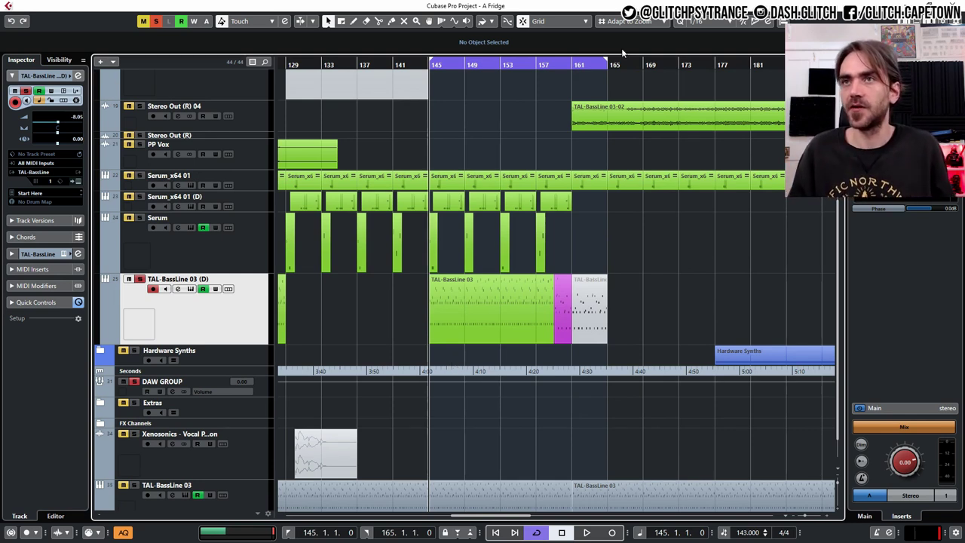
Step: Audition the soloed TAL-BassLine 03 (D) part from bar 145 and again from bar 157
{"action": "left_click", "coordinate": [550, 66]}
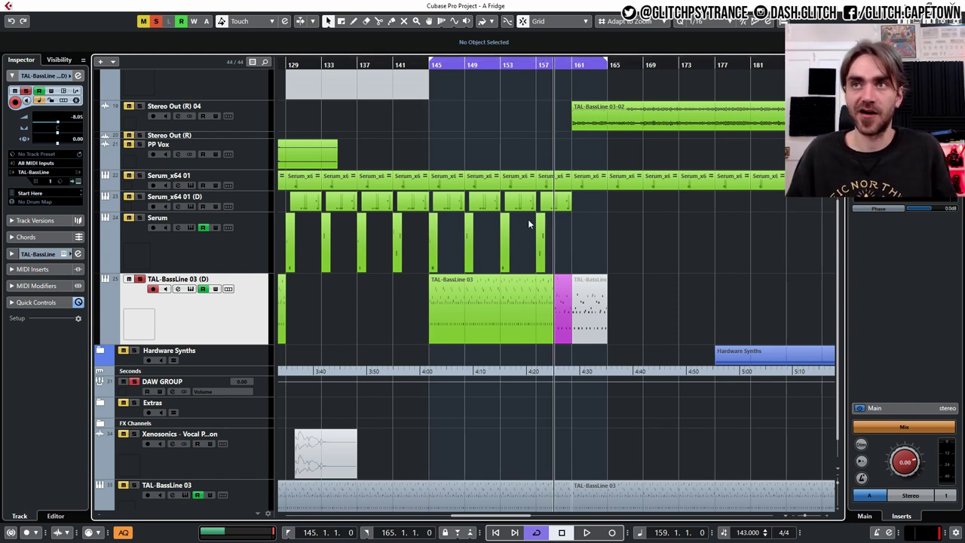
{"action": "scroll", "coordinate": [528, 224], "scroll_direction": "up", "scroll_amount": 2}
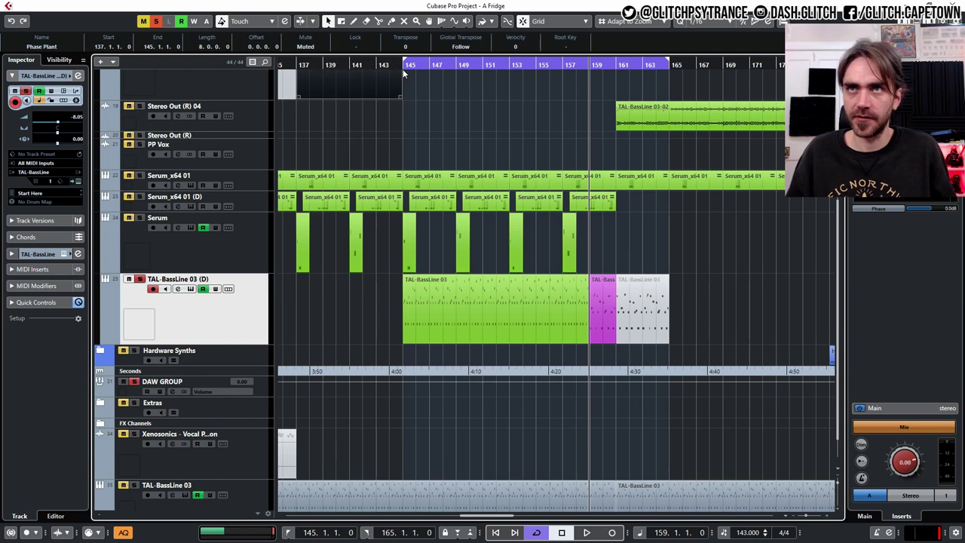
{"action": "left_click", "coordinate": [405, 65]}
{"action": "key", "text": "space"}
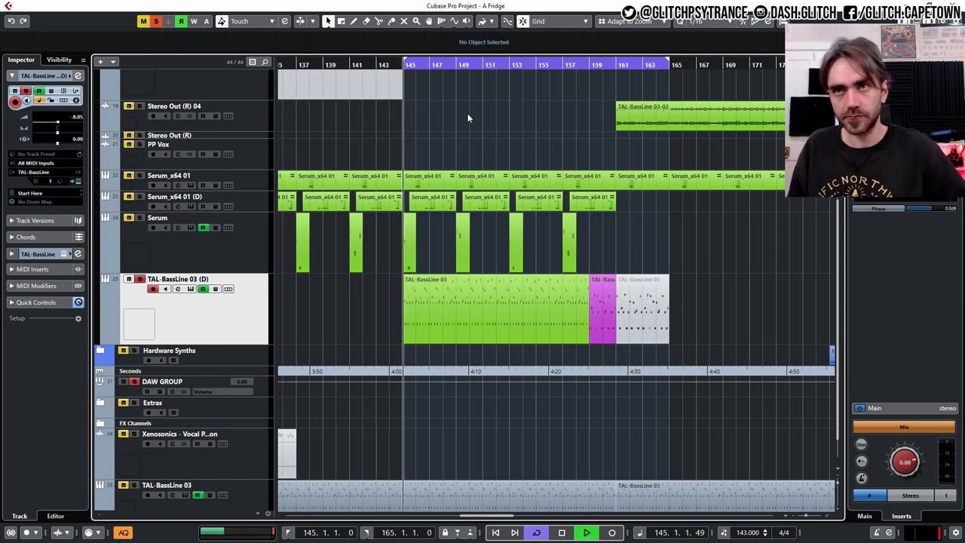
{"action": "left_click", "coordinate": [564, 67]}
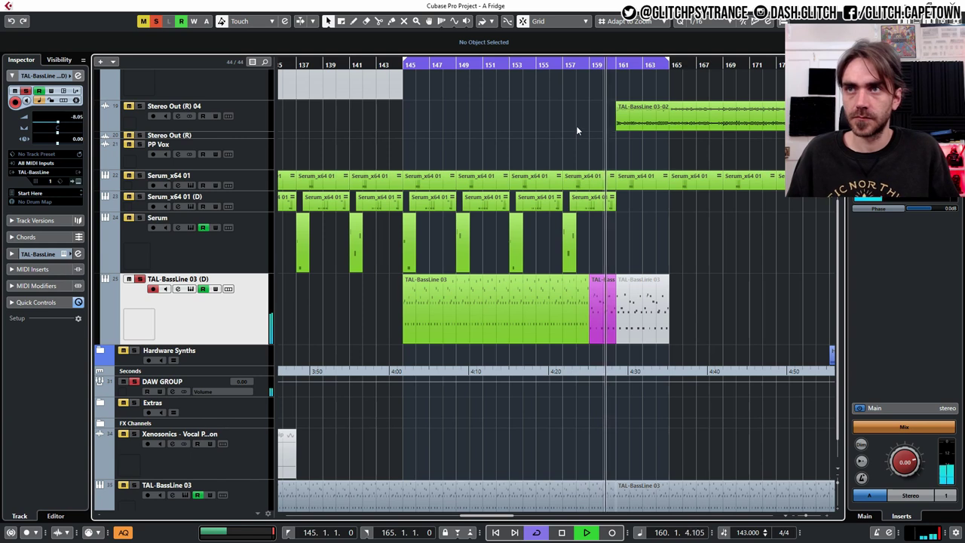
{"action": "key", "text": "space"}
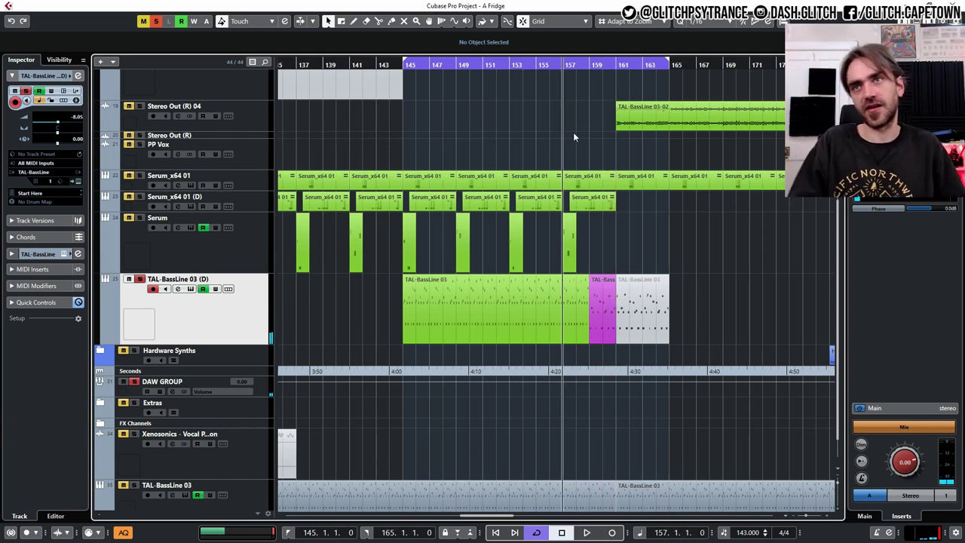
Step: Insert a Compressor after EQuilibrium on the TAL-BassLine 03 (D) channel, bypass it and close its editor
{"action": "left_click", "coordinate": [77, 76]}
{"action": "left_click", "coordinate": [311, 291]}
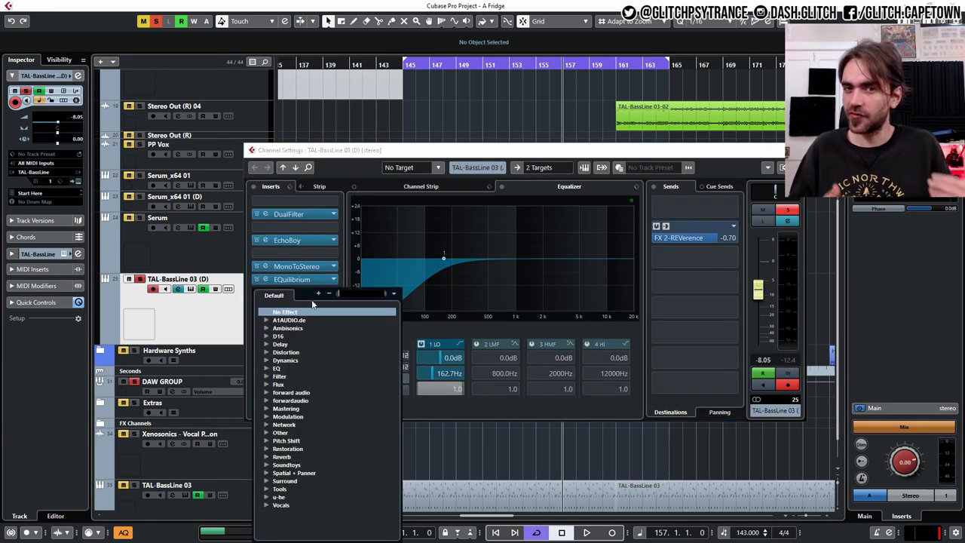
{"action": "type", "text": "compre"}
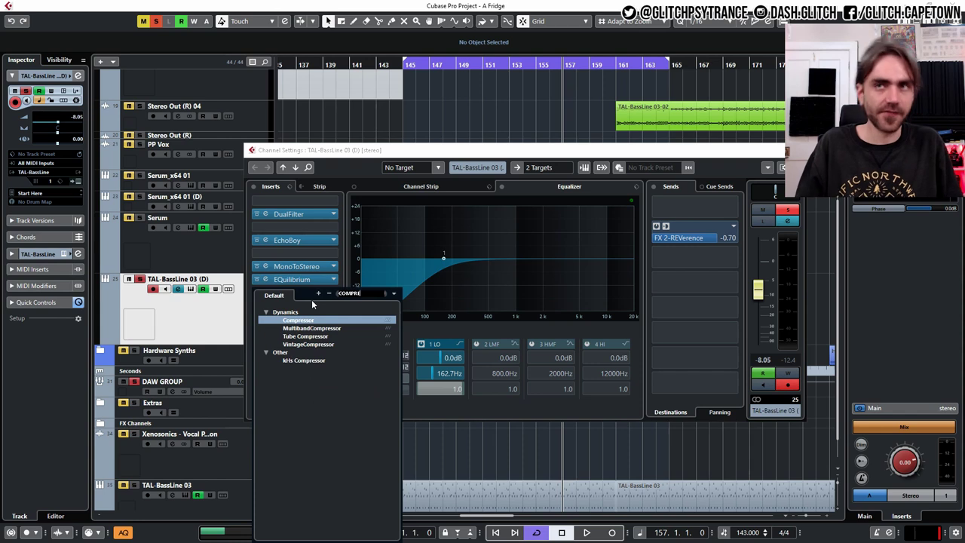
{"action": "left_click", "coordinate": [320, 320]}
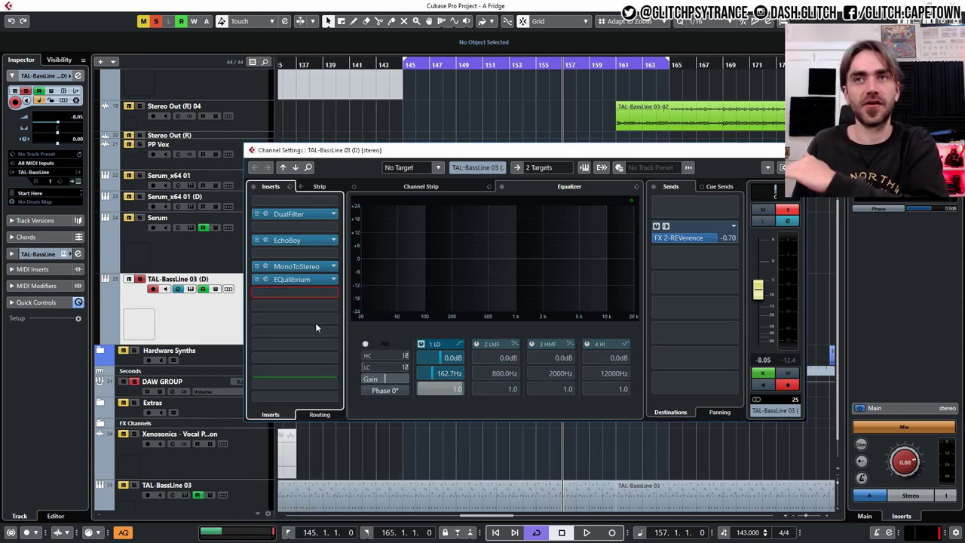
{"action": "left_click", "coordinate": [265, 292]}
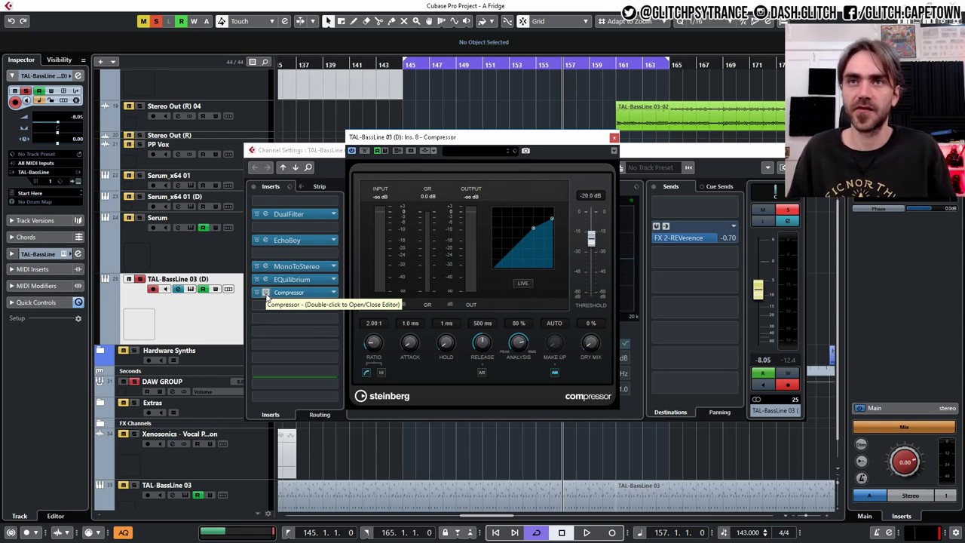
{"action": "left_click", "coordinate": [257, 292]}
{"action": "left_click", "coordinate": [613, 138]}
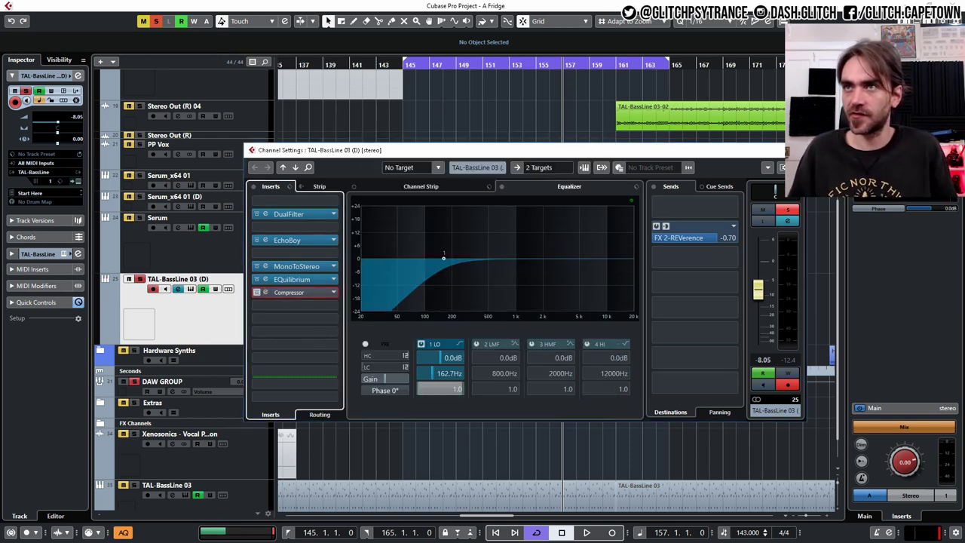
Step: Play the bassline from bar 153 with the Compressor bypassed and check the channel's peak level
{"action": "left_click_drag", "start_coordinate": [779, 154], "coordinate": [713, 356]}
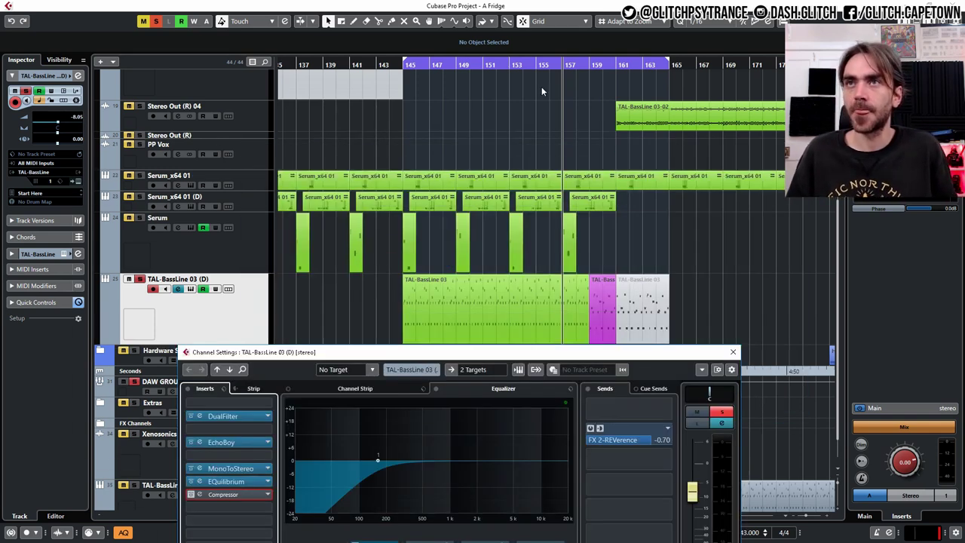
{"action": "left_click", "coordinate": [508, 67]}
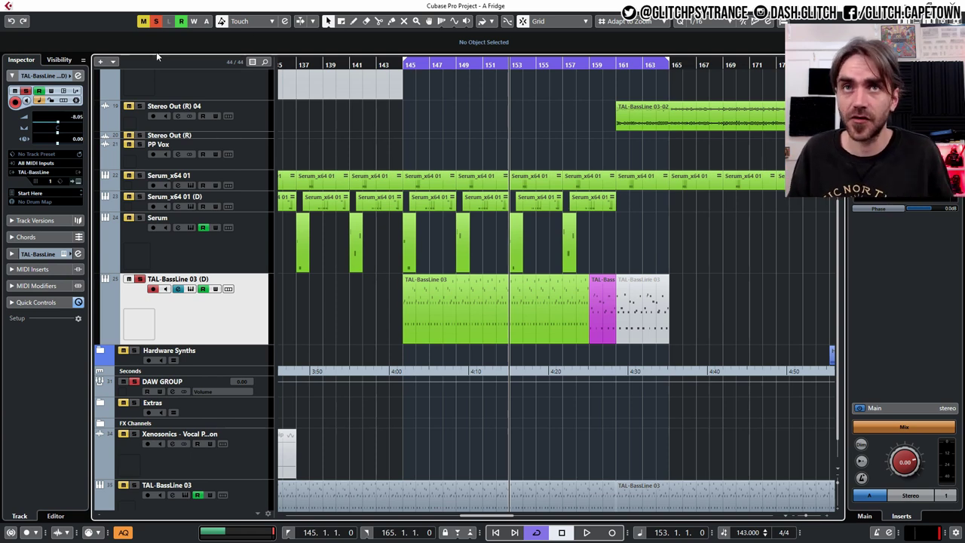
{"action": "left_click", "coordinate": [77, 75]}
{"action": "key", "text": "space"}
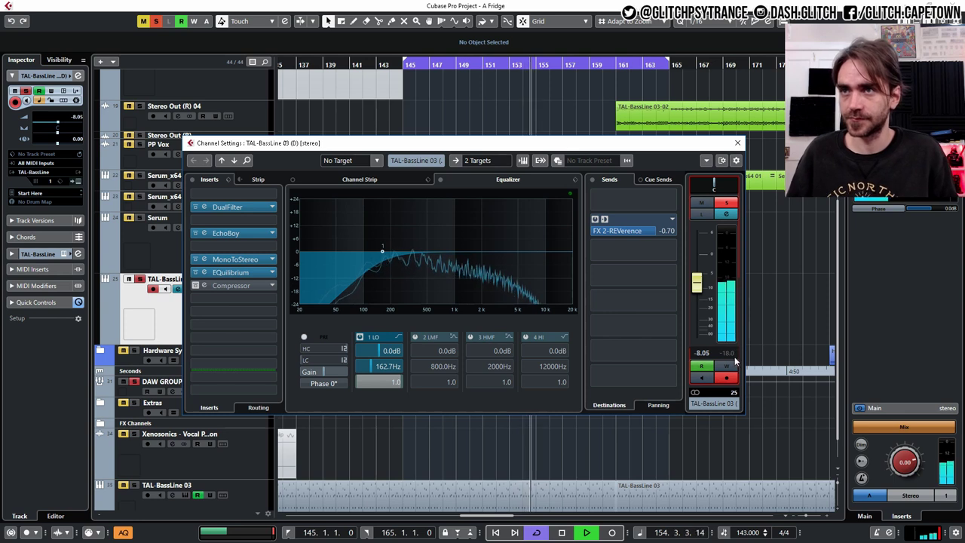
{"action": "key", "text": "space"}
{"action": "key", "text": "space"}
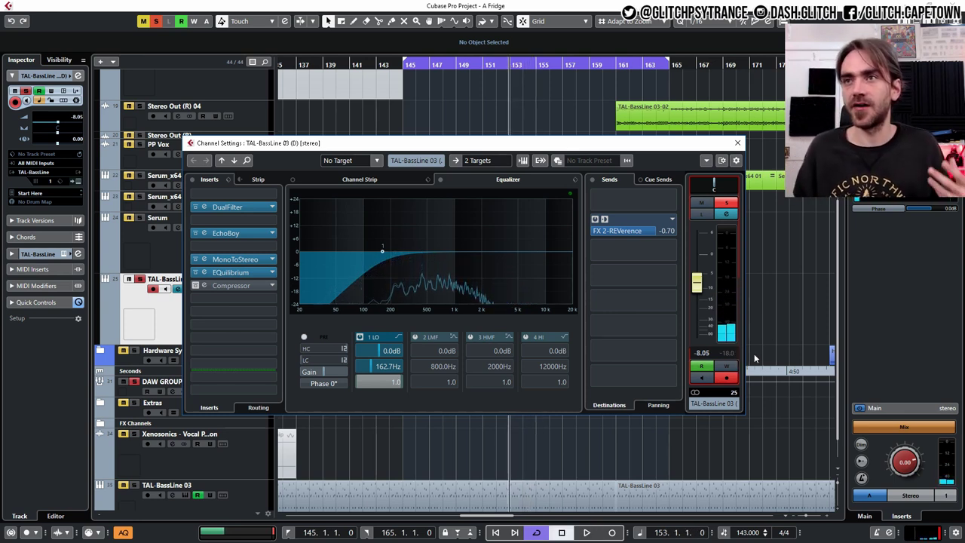
Step: Reactivate the Compressor and set threshold -18 dB, ratio 8:1 and release 15 ms, with automatic make-up gain off
{"action": "left_click", "coordinate": [203, 285]}
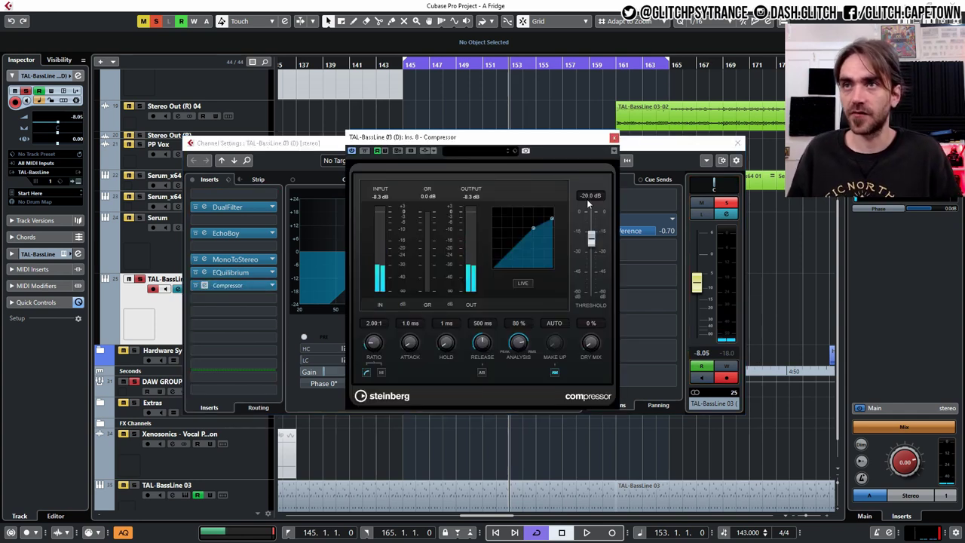
{"action": "type", "text": "-18"}
{"action": "key", "text": "Return"}
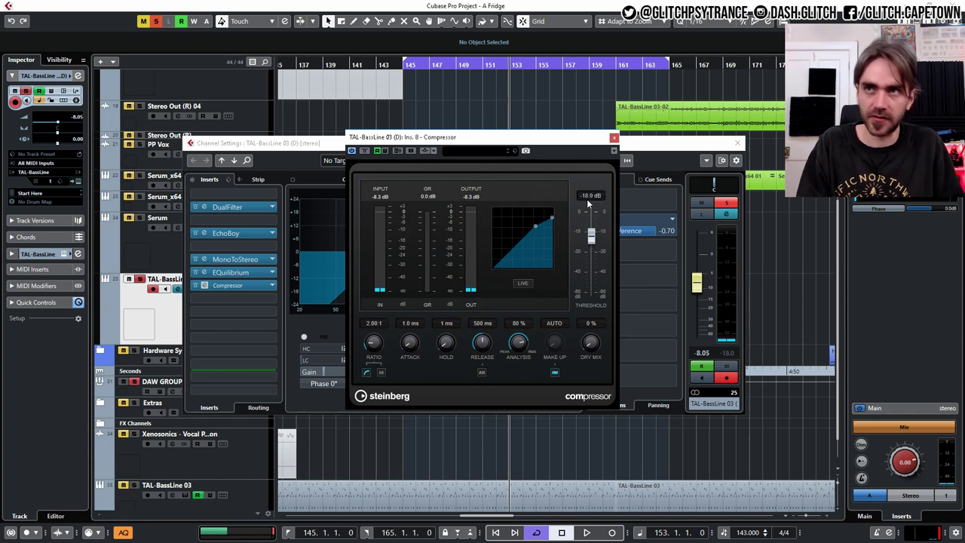
{"action": "left_click_drag", "start_coordinate": [373, 345], "coordinate": [412, 6]}
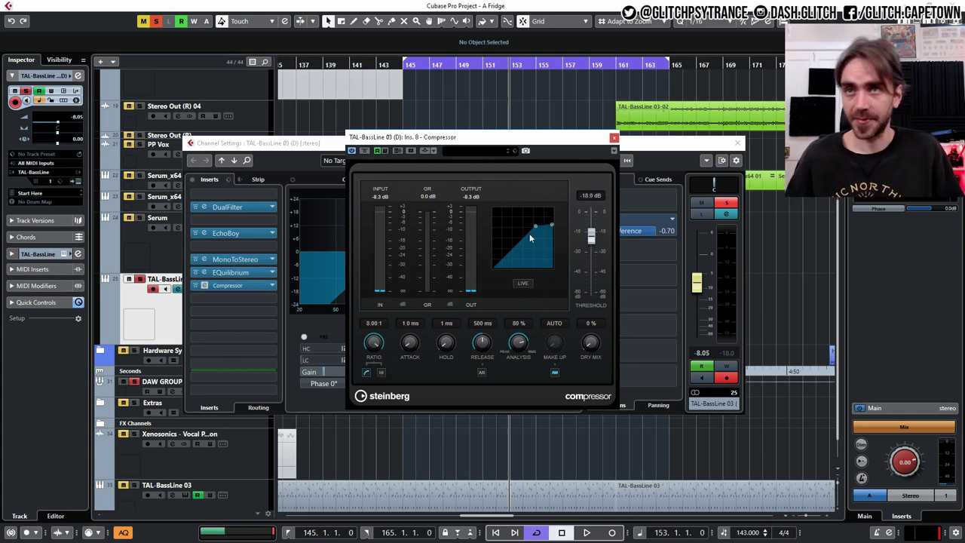
{"action": "left_click", "coordinate": [555, 373]}
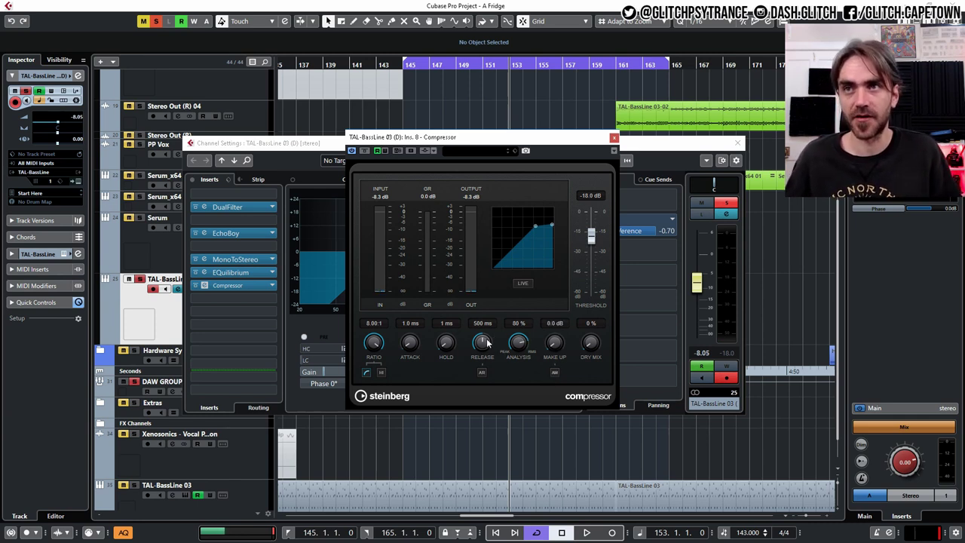
{"action": "left_click_drag", "start_coordinate": [487, 343], "coordinate": [511, 358]}
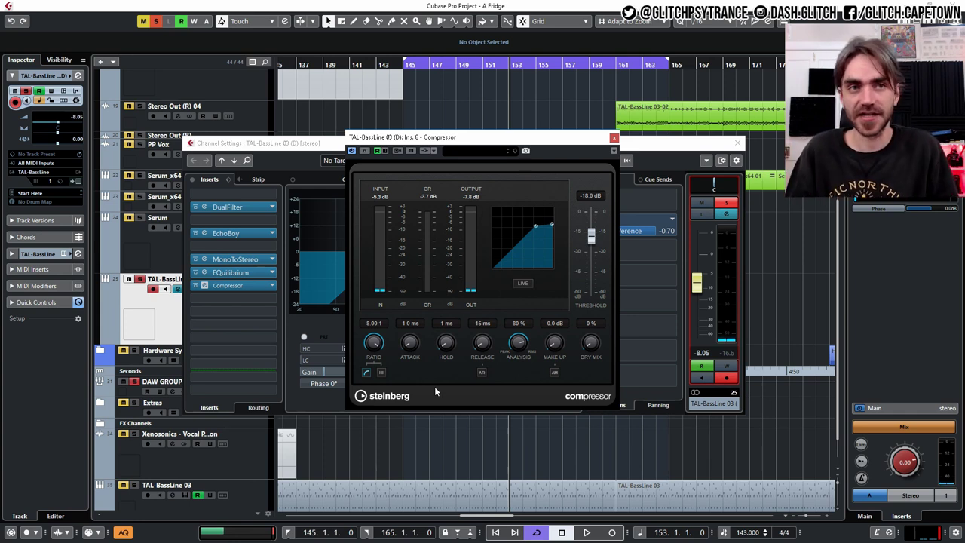
Step: Try the Compressor's infinite-ratio mode and return the ratio to 8:1
{"action": "left_click_drag", "start_coordinate": [374, 344], "coordinate": [388, 335]}
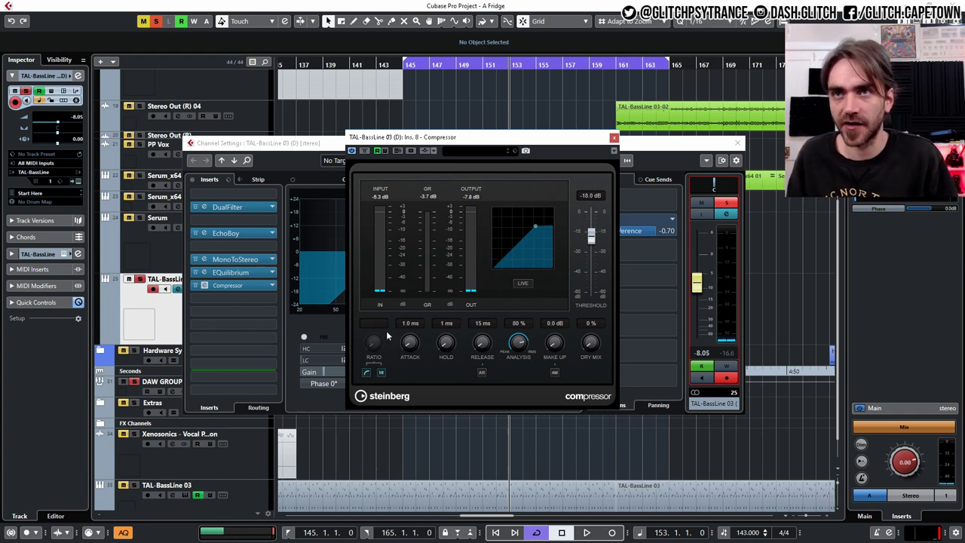
{"action": "type", "text": "8"}
{"action": "key", "text": "Return"}
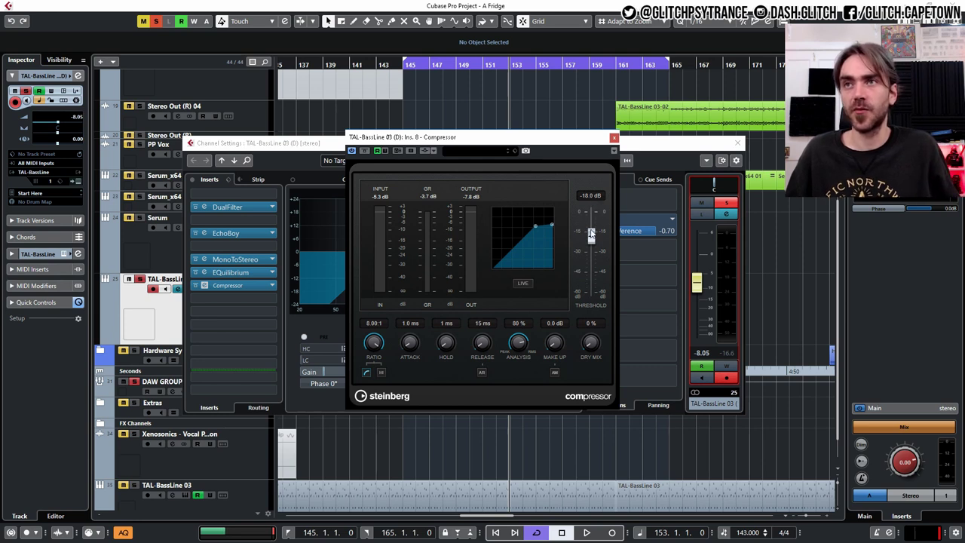
Step: Set the Compressor's threshold to -22 dB, reset the channel's peak reading and move the playhead to just before bar 161
{"action": "left_click", "coordinate": [590, 196]}
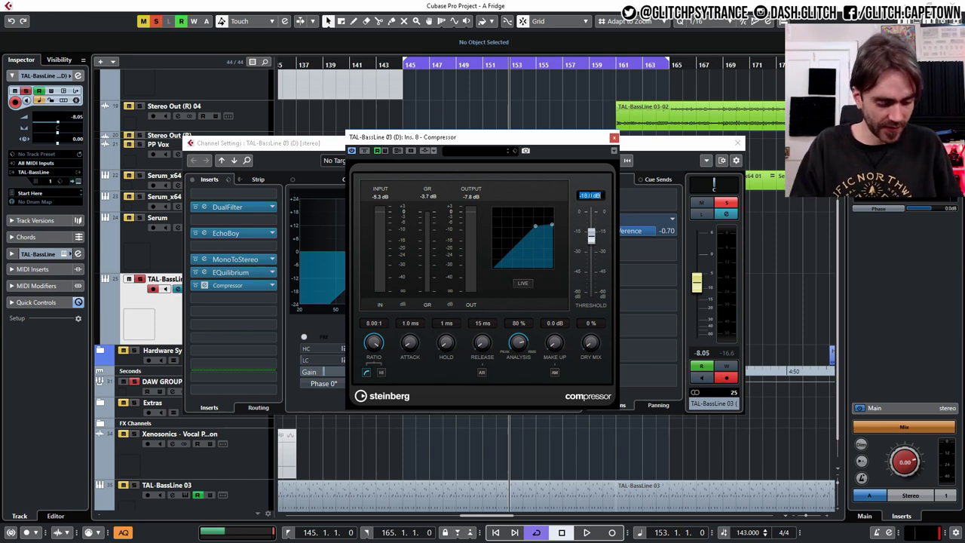
{"action": "type", "text": "-22"}
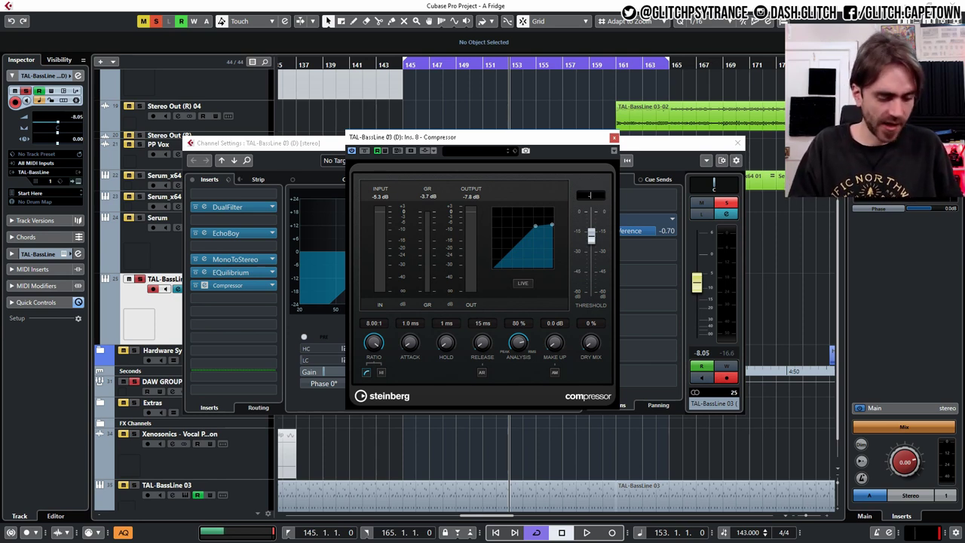
{"action": "key", "text": "Return"}
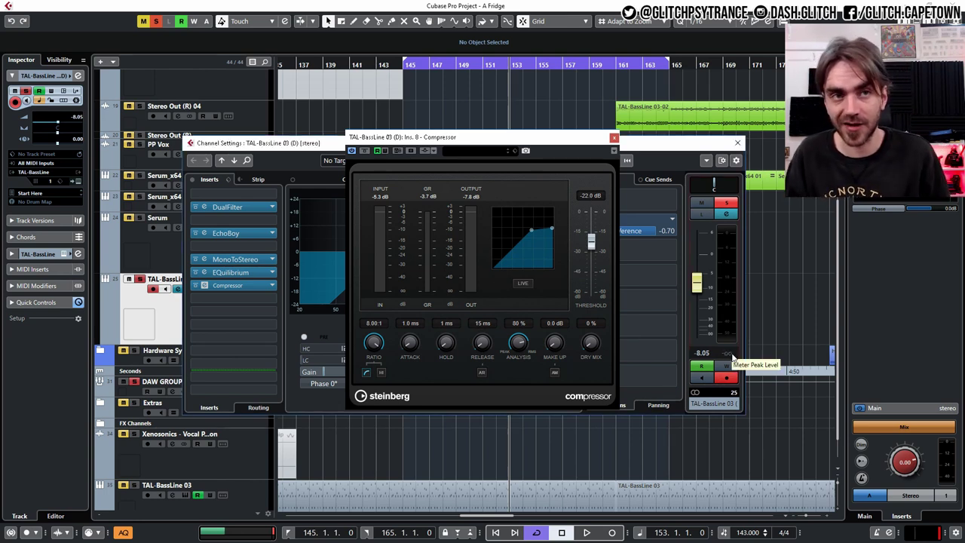
{"action": "left_click", "coordinate": [614, 67]}
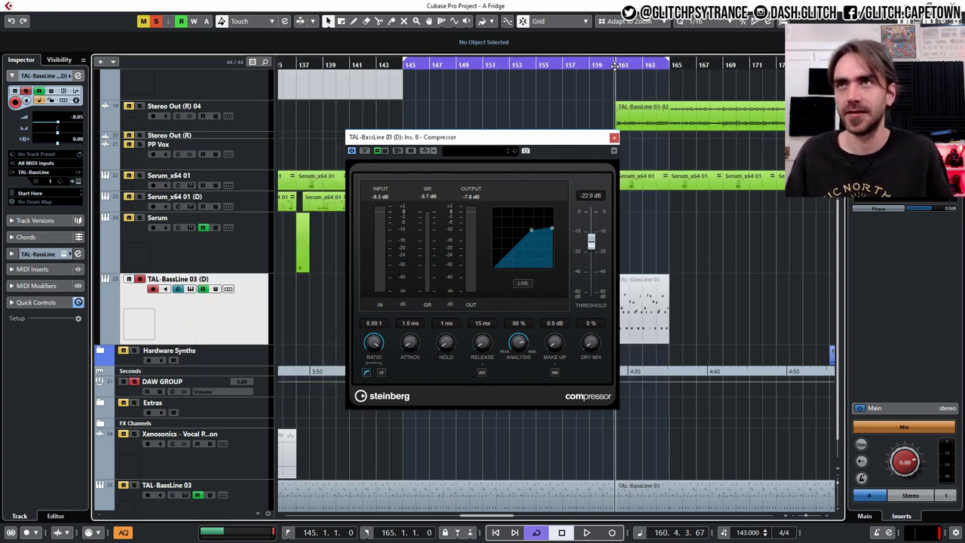
Step: Play the compressed TAL-BassLine part from bar 157, check its level in the channel settings and close the Compressor
{"action": "key", "text": "space"}
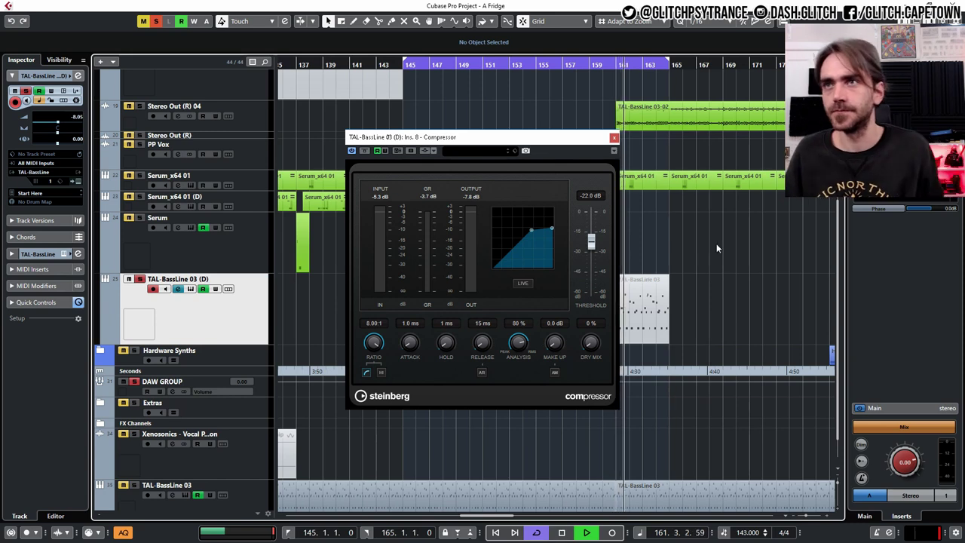
{"action": "left_click", "coordinate": [563, 66]}
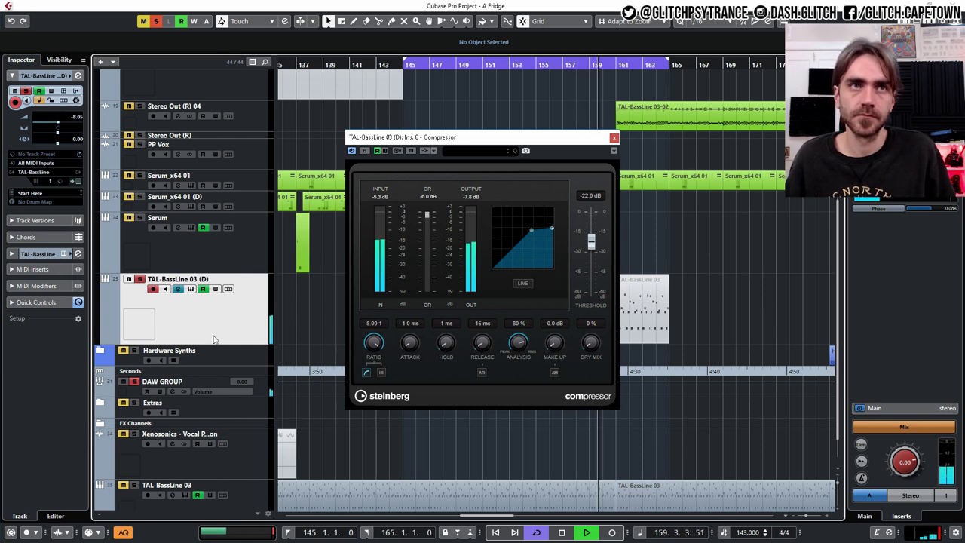
{"action": "left_click", "coordinate": [77, 76]}
{"action": "key", "text": "space"}
{"action": "key", "text": "space"}
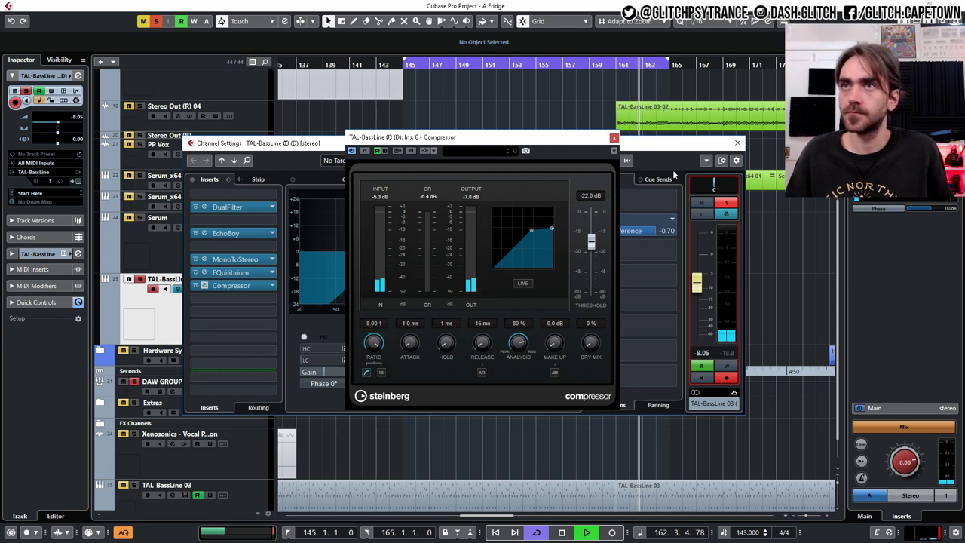
{"action": "key", "text": "ctrl+w"}
{"action": "key", "text": "space"}
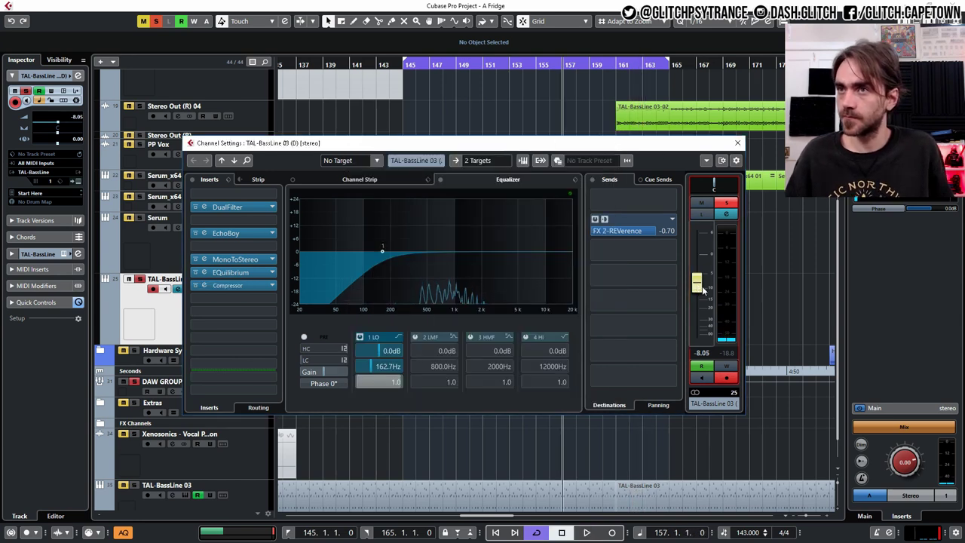
Step: Set the TAL-BassLine 03 (D) channel fader to -7.57 dB, audition the part and close the channel settings
{"action": "left_click_drag", "start_coordinate": [703, 290], "coordinate": [697, 287]}
{"action": "key", "text": "space"}
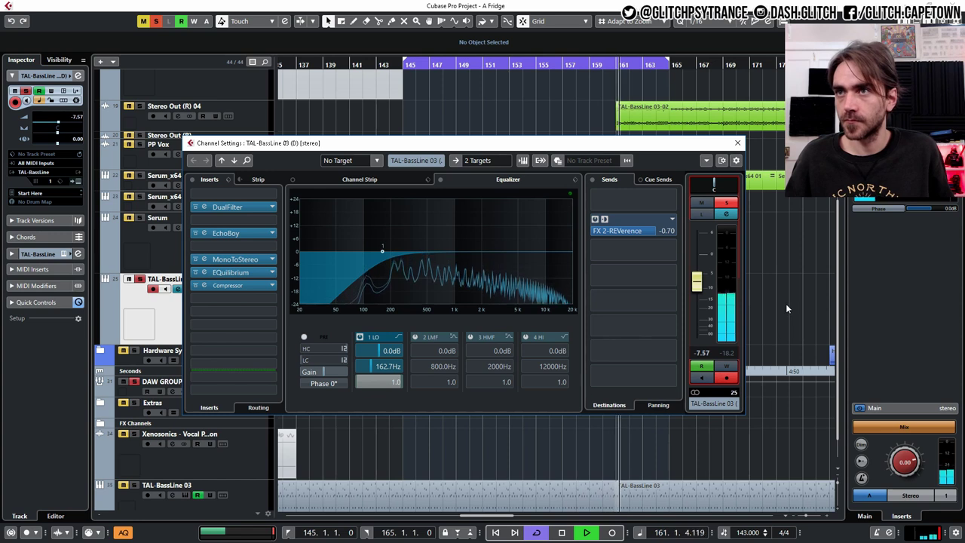
{"action": "key", "text": "Escape"}
{"action": "key", "text": "space"}
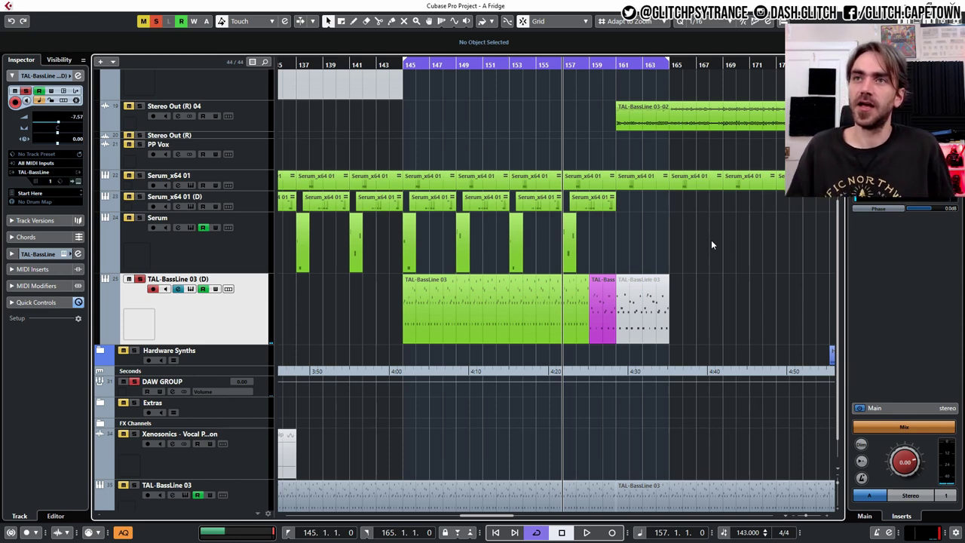
Step: Unsolo the TAL-BassLine 03 (D) track so that the whole arrangement is audible
{"action": "scroll", "coordinate": [711, 240], "scroll_direction": "left", "scroll_amount": 4}
{"action": "scroll", "coordinate": [727, 207], "scroll_direction": "down", "scroll_amount": 2}
{"action": "scroll", "coordinate": [699, 227], "scroll_direction": "up", "scroll_amount": 3}
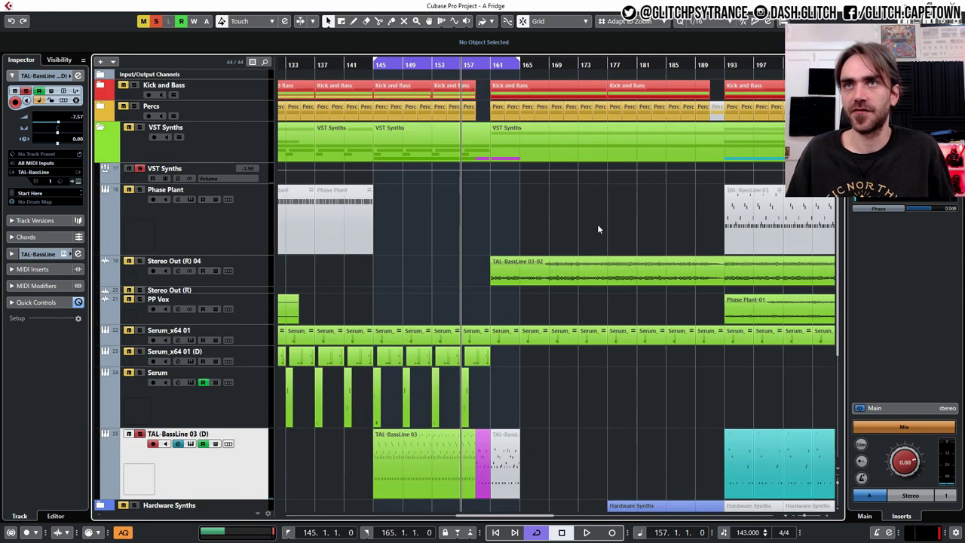
{"action": "scroll", "coordinate": [483, 241], "scroll_direction": "down", "scroll_amount": 4}
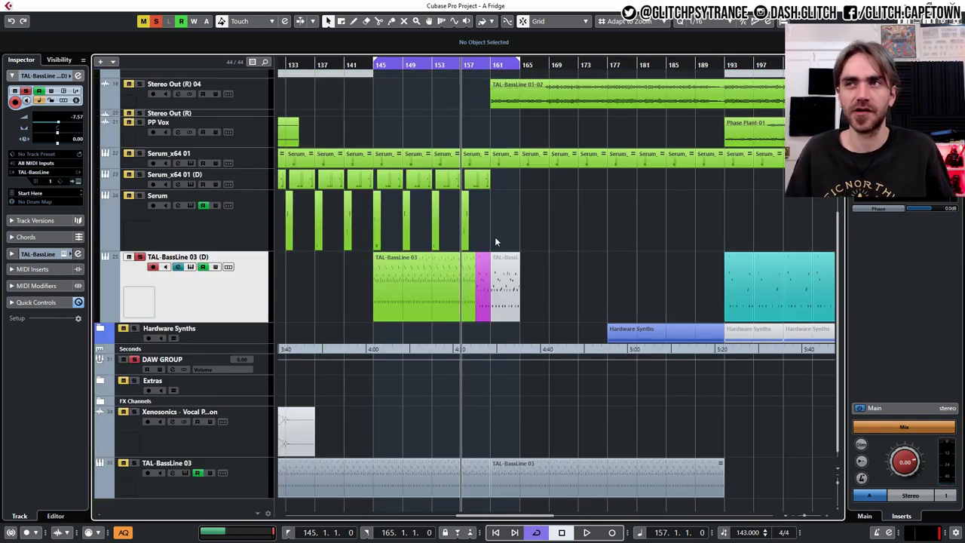
{"action": "scroll", "coordinate": [494, 237], "scroll_direction": "down", "scroll_amount": 1}
{"action": "scroll", "coordinate": [345, 249], "scroll_direction": "up", "scroll_amount": 4}
{"action": "scroll", "coordinate": [122, 358], "scroll_direction": "down", "scroll_amount": 2}
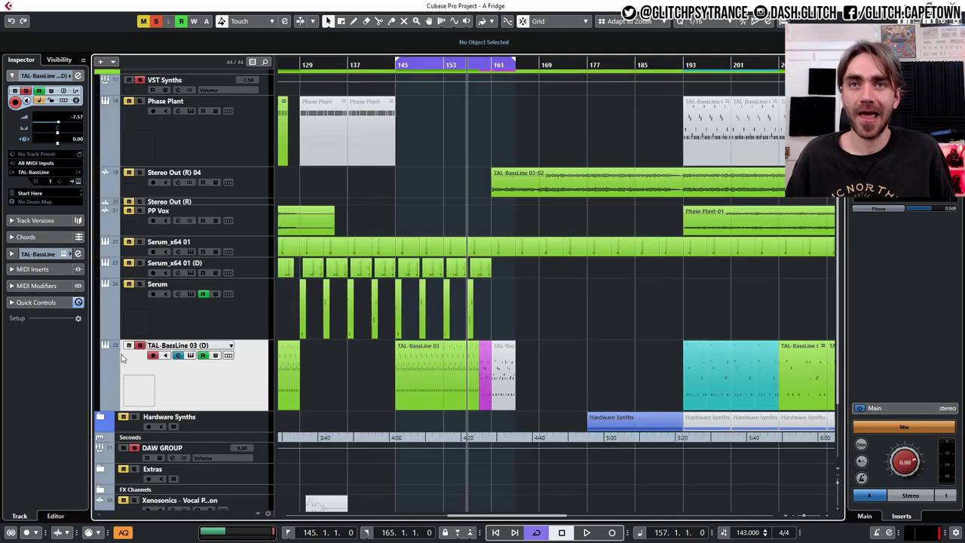
{"action": "left_click", "coordinate": [138, 345]}
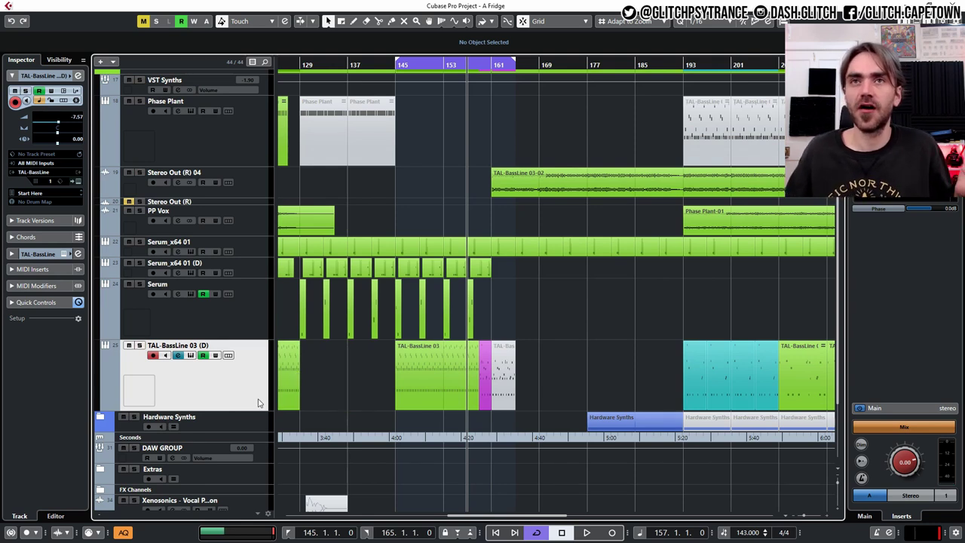
Step: Play the full mix from bar 144 to hear the bassline in context
{"action": "scroll", "coordinate": [422, 320], "scroll_direction": "down", "scroll_amount": 3}
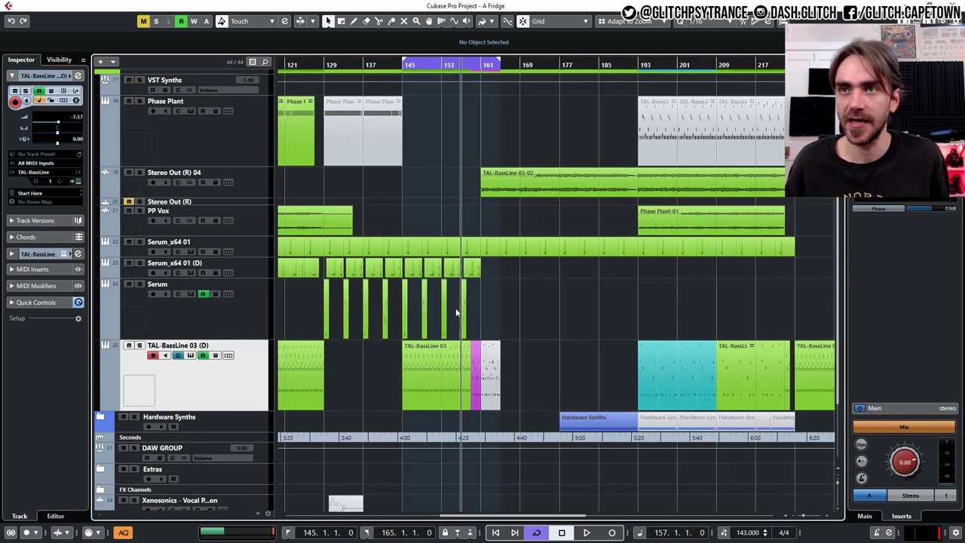
{"action": "scroll", "coordinate": [452, 309], "scroll_direction": "left", "scroll_amount": 4}
{"action": "scroll", "coordinate": [452, 305], "scroll_direction": "right", "scroll_amount": 4}
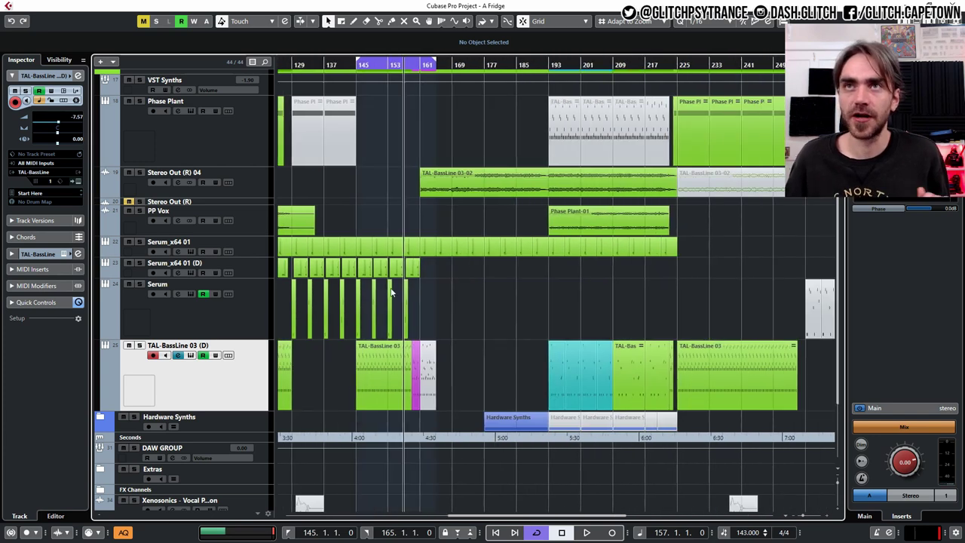
{"action": "left_click", "coordinate": [353, 66]}
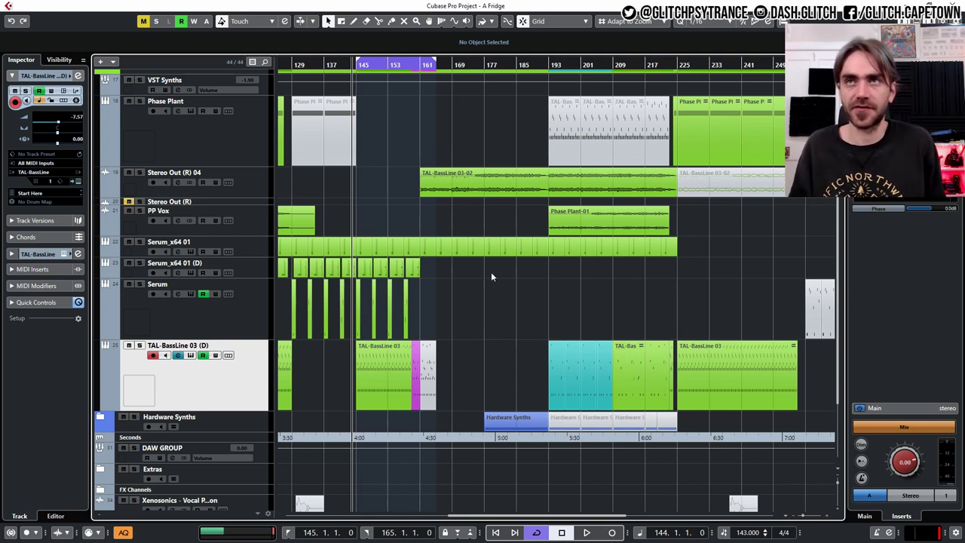
{"action": "key", "text": "space"}
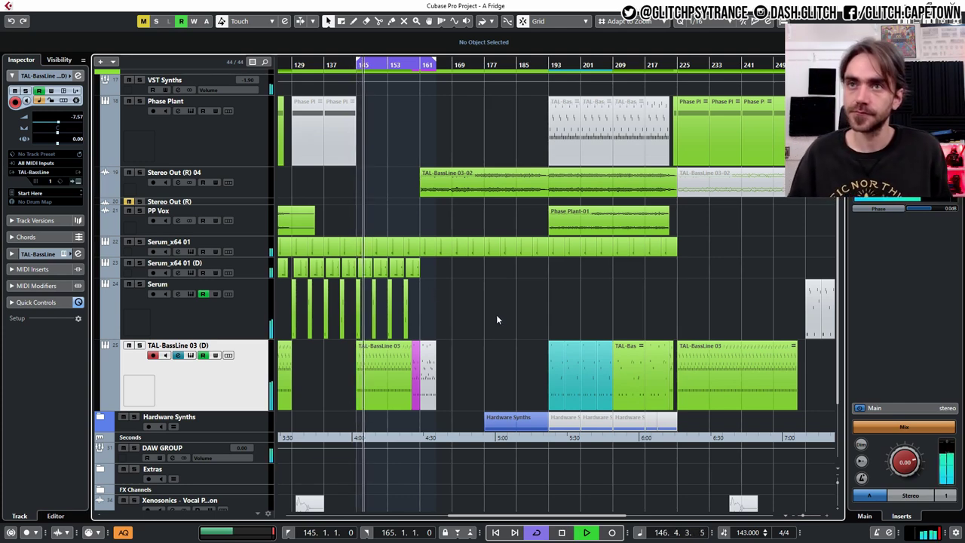
Step: Collapse the VST Synths folder and replay the mix from the cycle start and from around bar 152
{"action": "scroll", "coordinate": [488, 329], "scroll_direction": "down", "scroll_amount": 2}
{"action": "scroll", "coordinate": [501, 343], "scroll_direction": "up", "scroll_amount": 3}
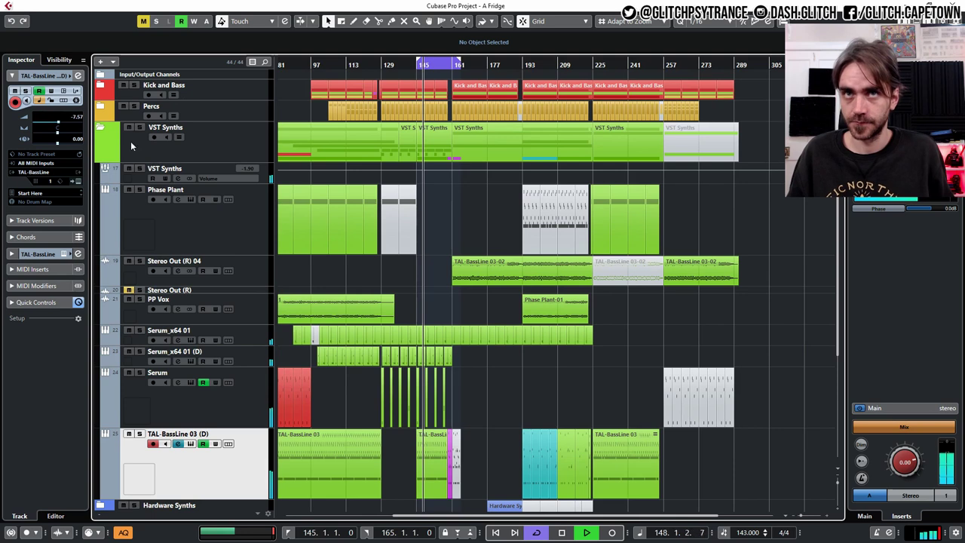
{"action": "left_click", "coordinate": [102, 129]}
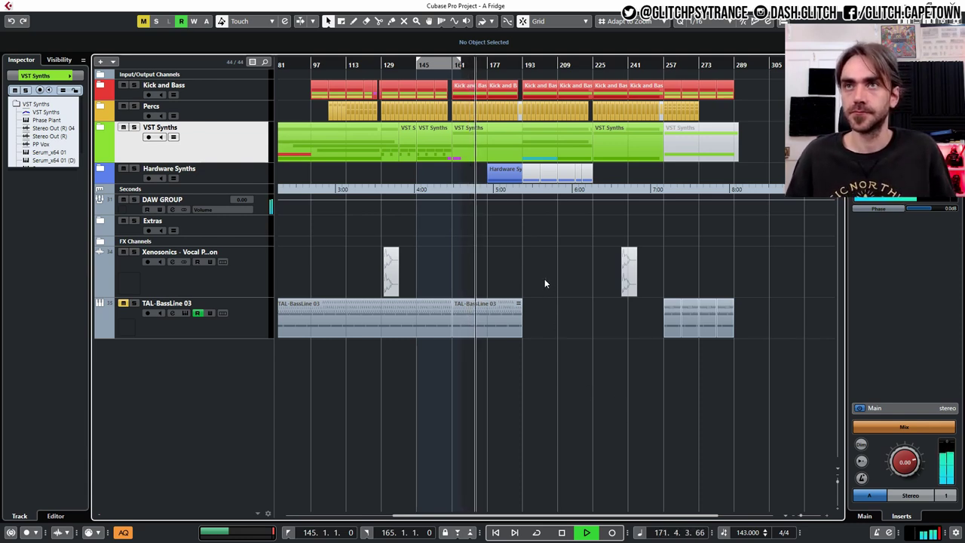
{"action": "key", "text": "KP_1"}
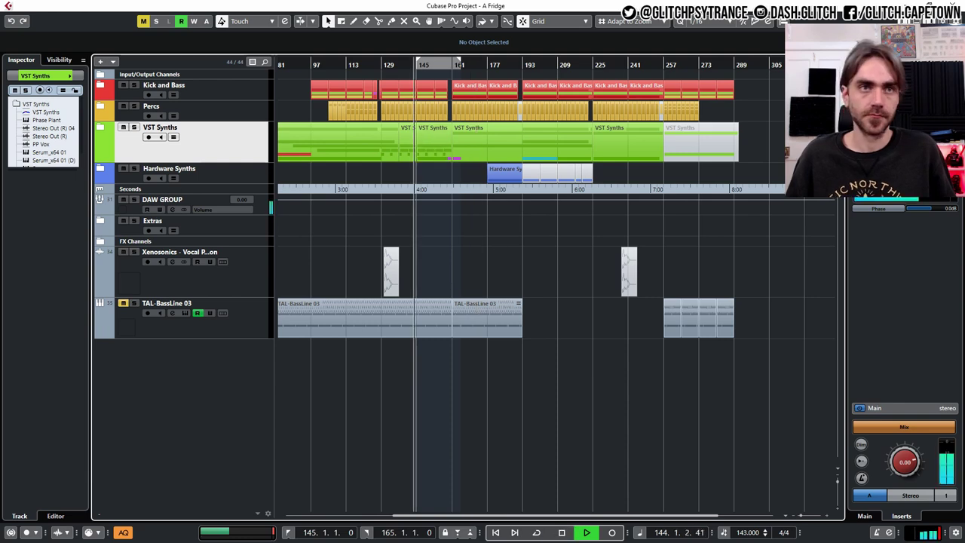
{"action": "left_click", "coordinate": [433, 65]}
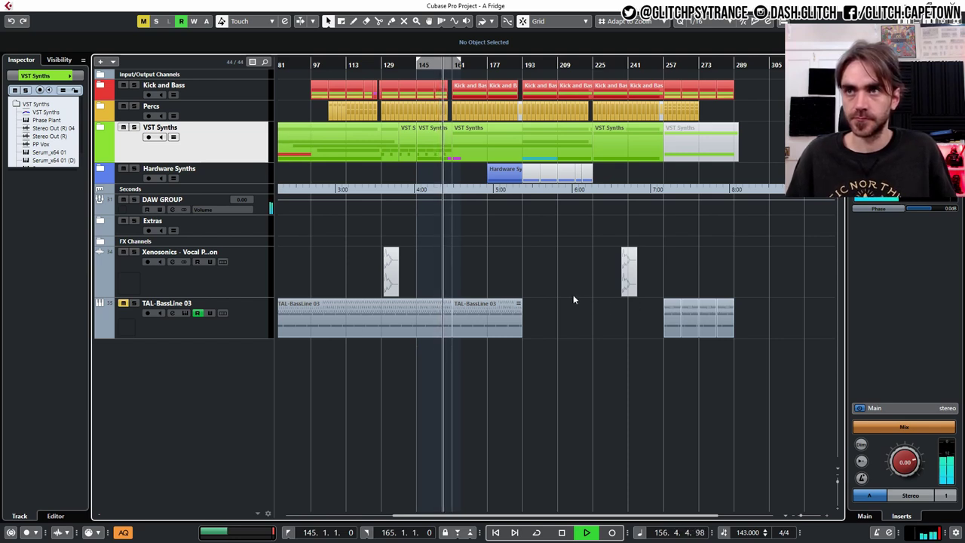
Step: Expand the VST Synths folder and raise the volume of the TAL-BassLine 03 (D) track slightly
{"action": "left_click", "coordinate": [102, 132]}
{"action": "scroll", "coordinate": [188, 290], "scroll_direction": "down", "scroll_amount": 5}
{"action": "left_click", "coordinate": [189, 289]}
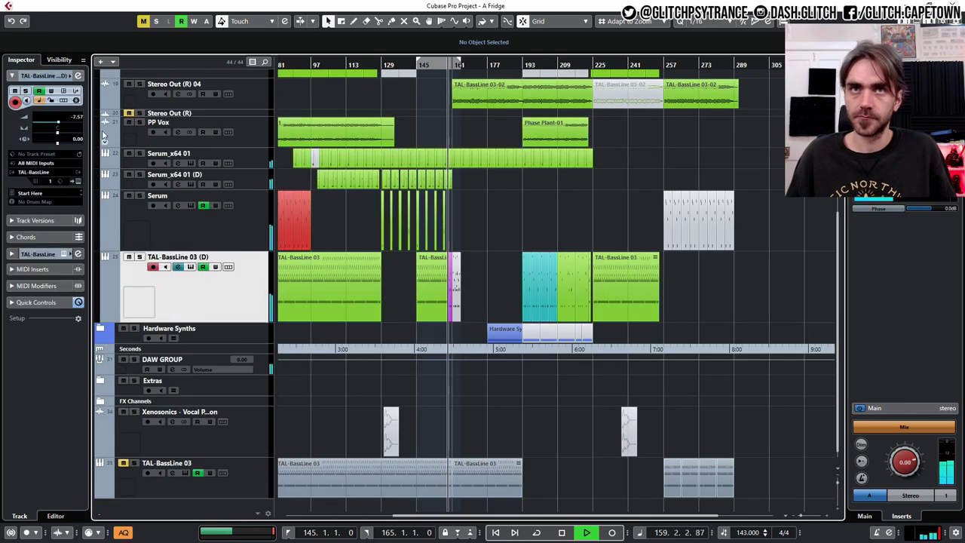
{"action": "left_click_drag", "start_coordinate": [58, 119], "coordinate": [65, 118]}
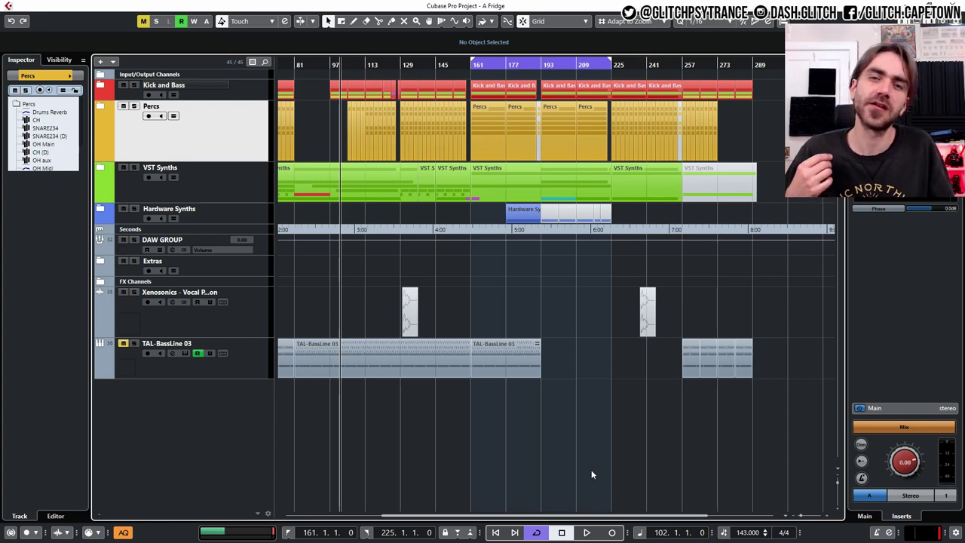
Step: Set the cycle range to bars 129–137 and expand the Percs folder
{"action": "scroll", "coordinate": [380, 269], "scroll_direction": "up", "scroll_amount": 8}
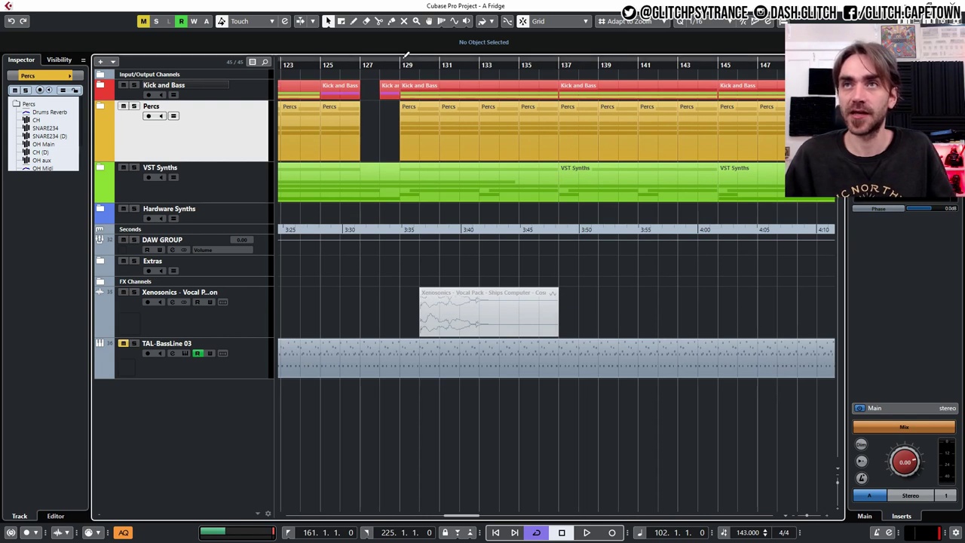
{"action": "left_click_drag", "start_coordinate": [400, 59], "coordinate": [565, 85]}
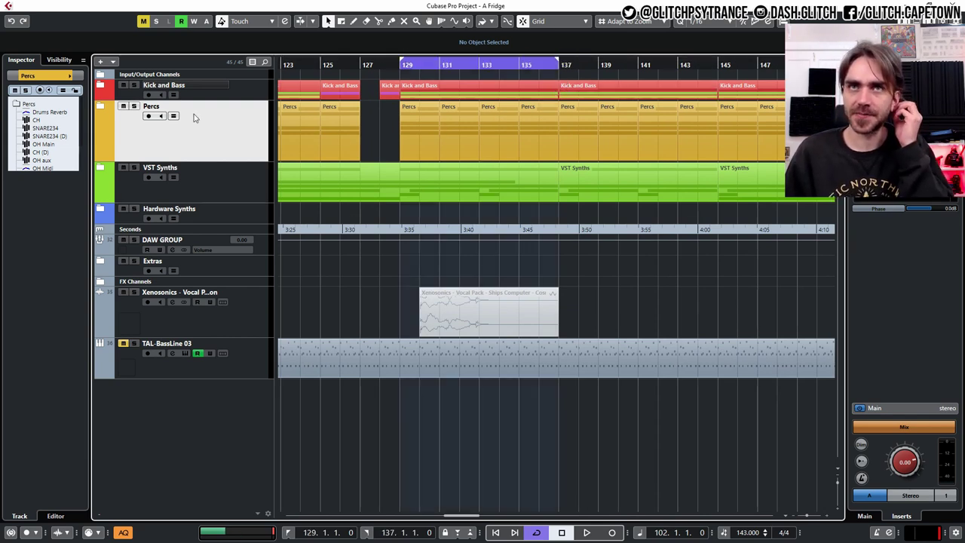
{"action": "left_click", "coordinate": [100, 106]}
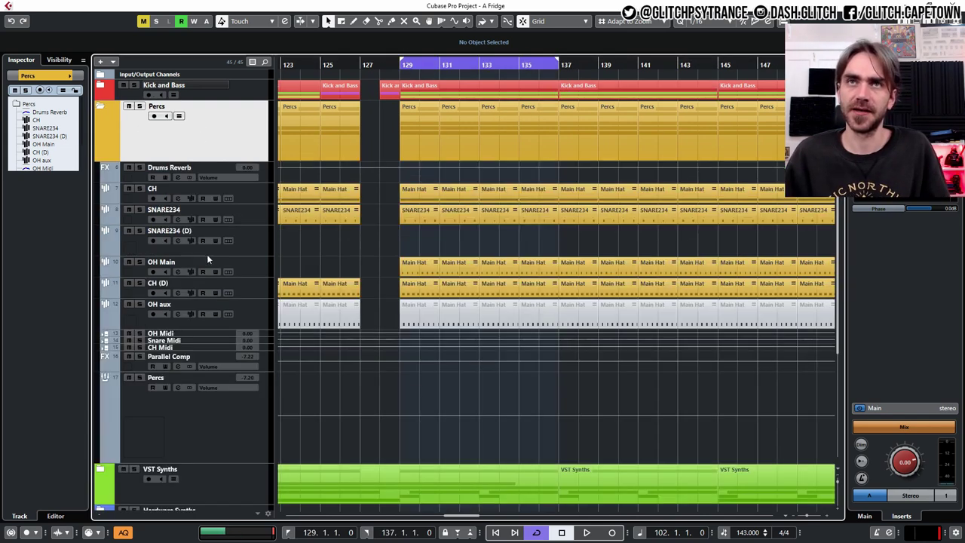
Step: Mute the Parallel Comp channel and set the Percs group channel's volume to -4.70 dB
{"action": "left_click", "coordinate": [182, 413]}
{"action": "left_click", "coordinate": [129, 356]}
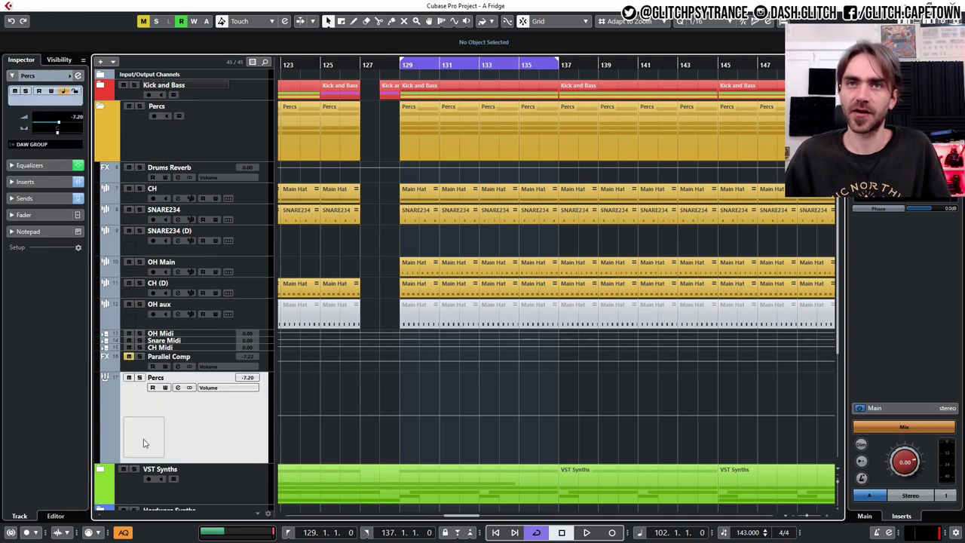
{"action": "left_click_drag", "start_coordinate": [57, 123], "coordinate": [62, 125]}
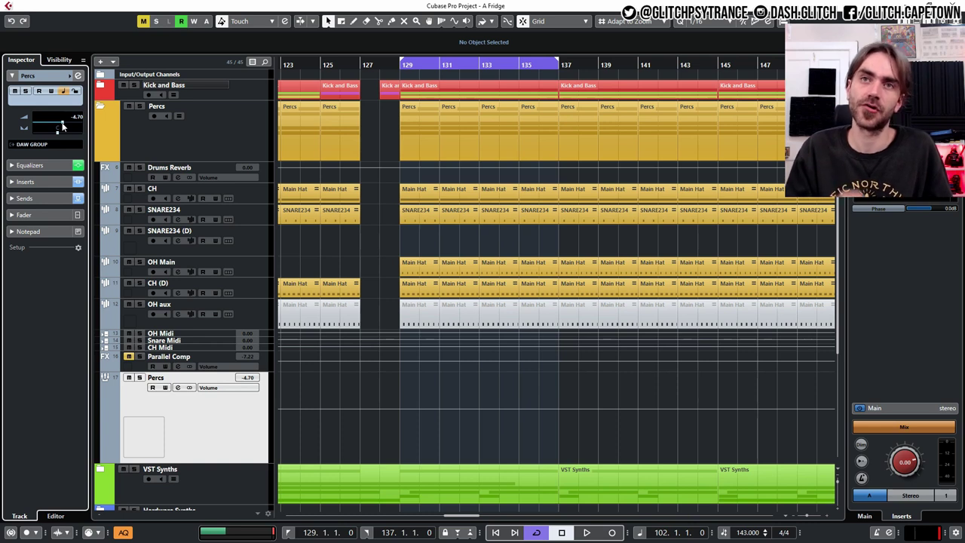
Step: Insert SerumFX_x64 in the sixth insert slot of the Percs group channel and enable its multiband Compressor
{"action": "left_click", "coordinate": [78, 76]}
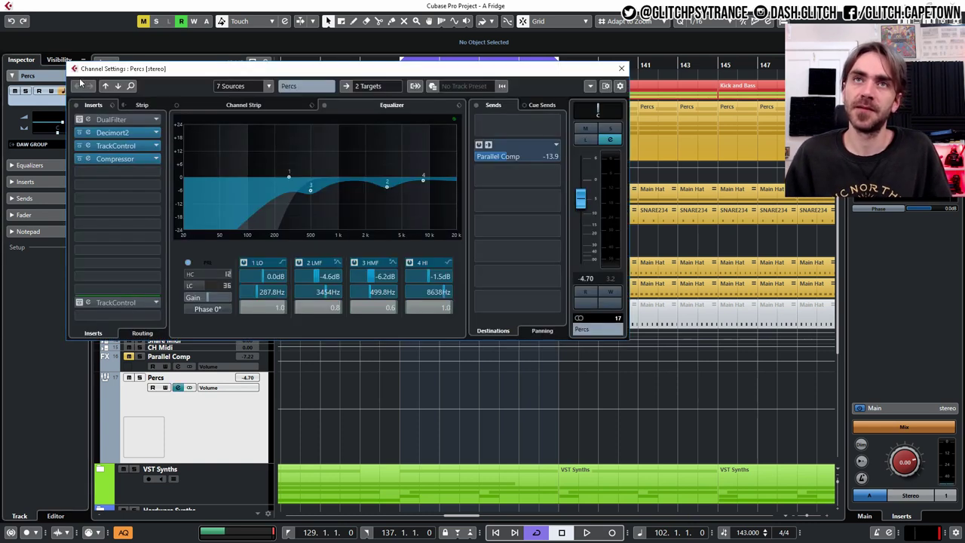
{"action": "left_click", "coordinate": [97, 187]}
{"action": "type", "text": "serum"}
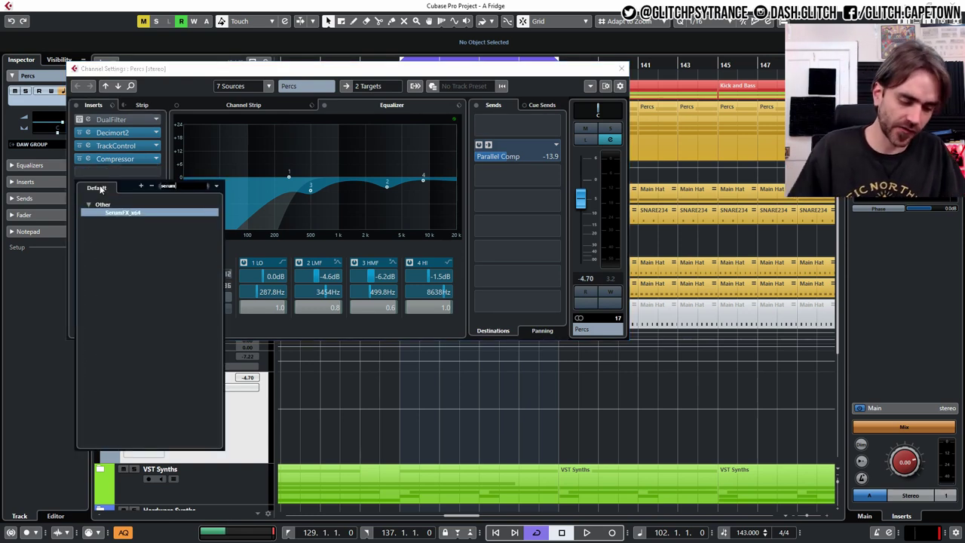
{"action": "double_click", "coordinate": [119, 212]}
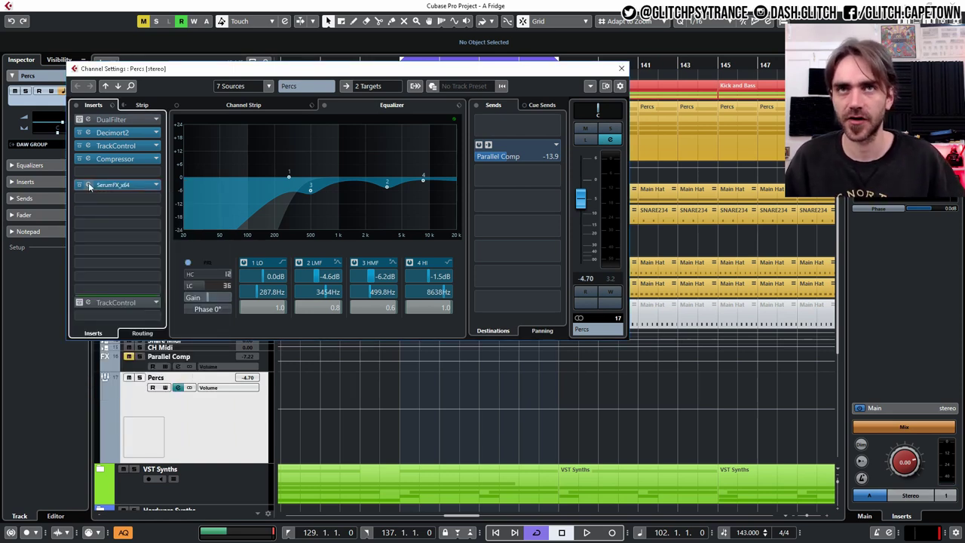
{"action": "left_click", "coordinate": [88, 184]}
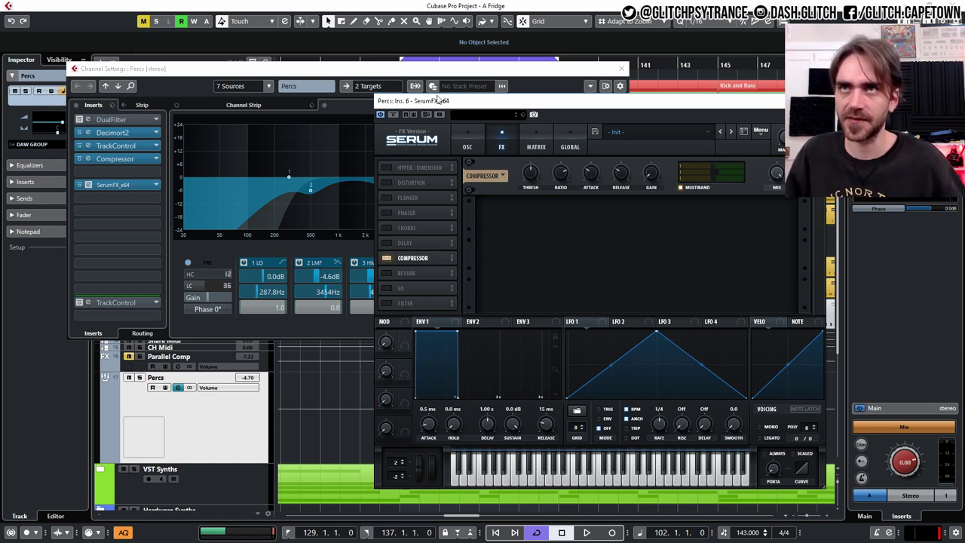
Step: Close the Percs channel settings and play the soloed percussion, comparing Serum's Compressor on and off before leaving it on
{"action": "left_click", "coordinate": [621, 68]}
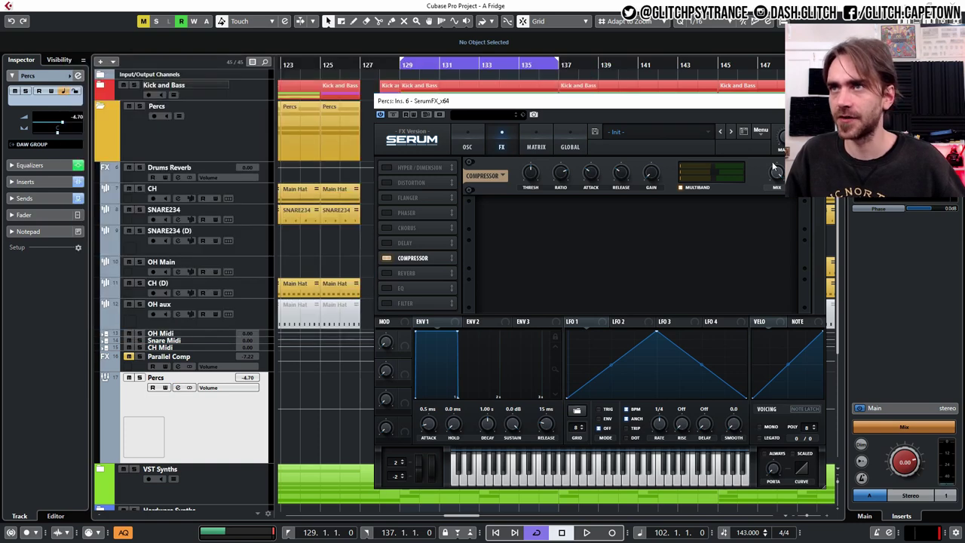
{"action": "left_click_drag", "start_coordinate": [679, 100], "coordinate": [618, 163]}
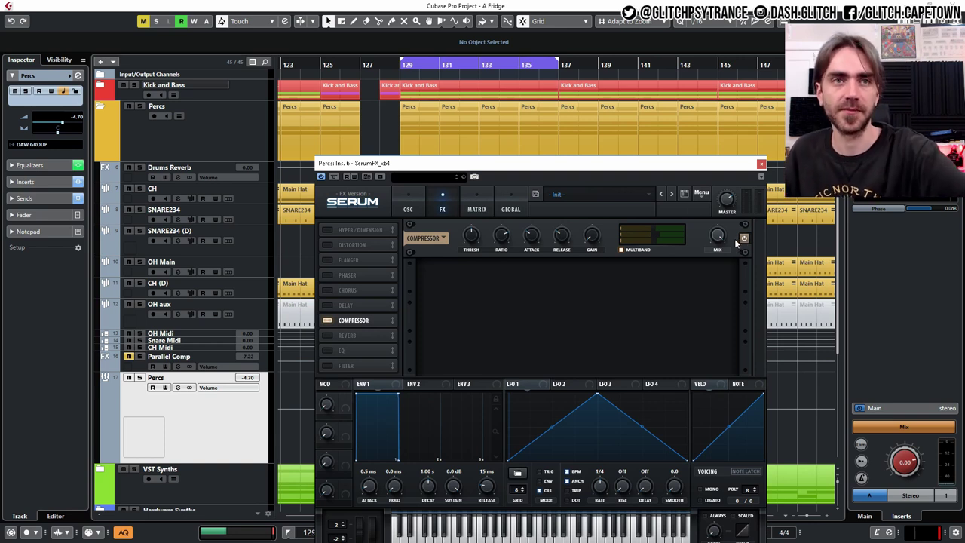
{"action": "key", "text": "space"}
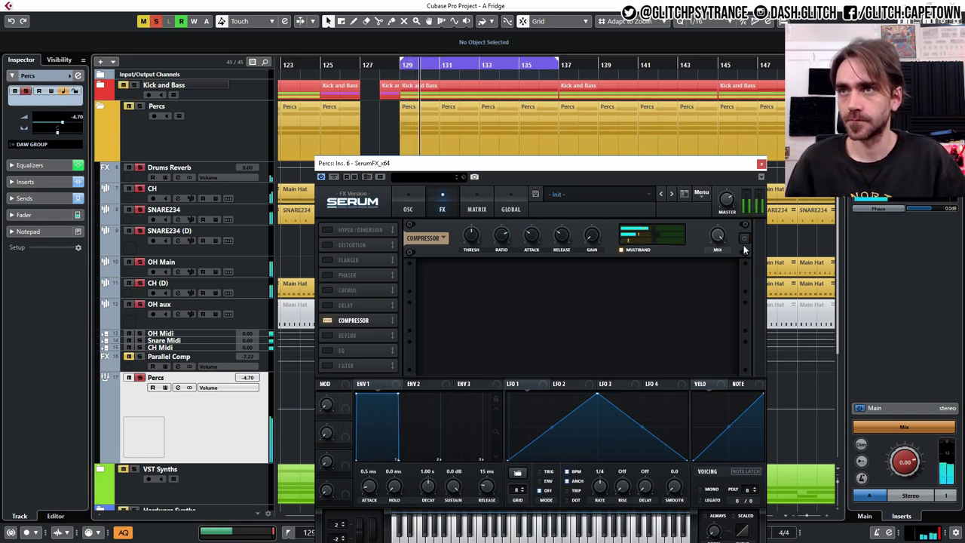
{"action": "left_click", "coordinate": [744, 238]}
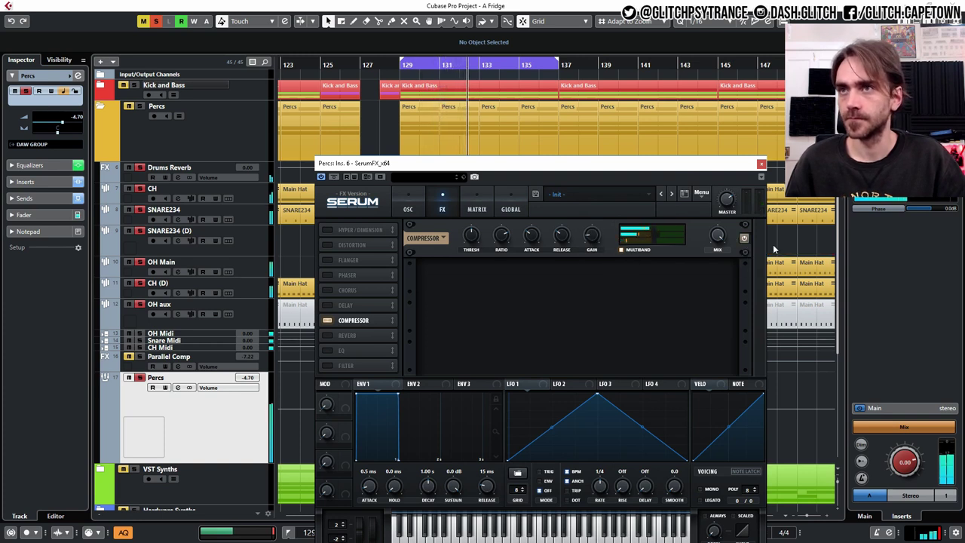
{"action": "left_click", "coordinate": [745, 238]}
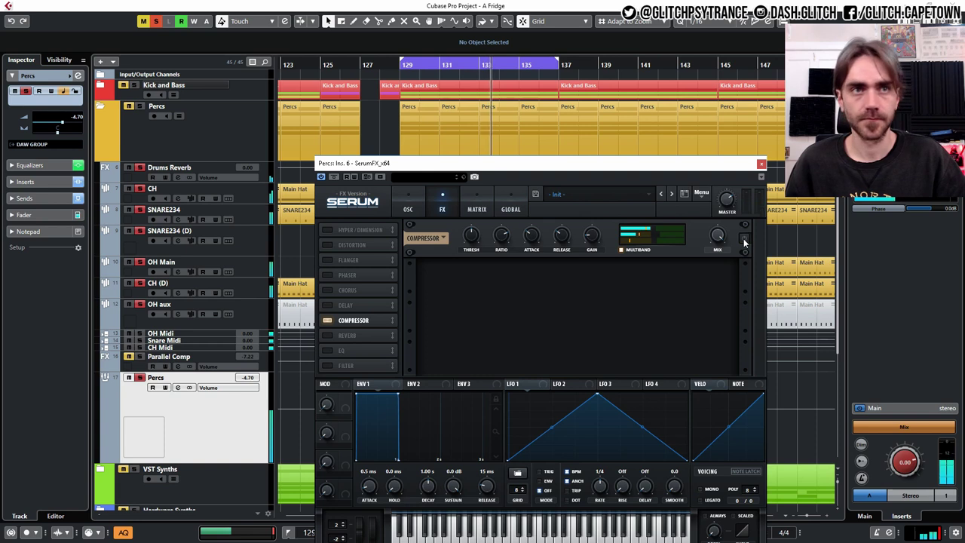
{"action": "left_click", "coordinate": [744, 238]}
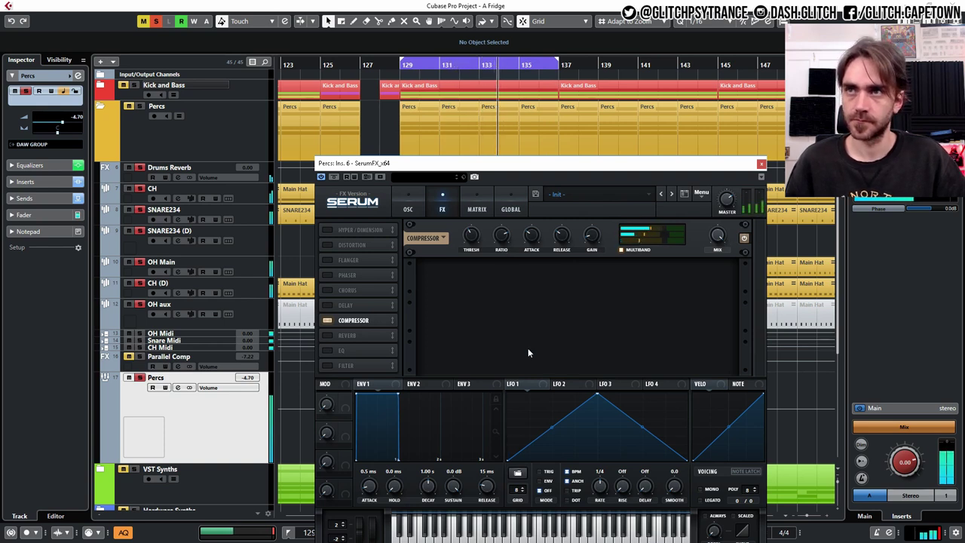
Step: Stop playback and remove SerumFX_x64 from the Percs group channel's sixth insert slot, discarding its changes
{"action": "key", "text": "space"}
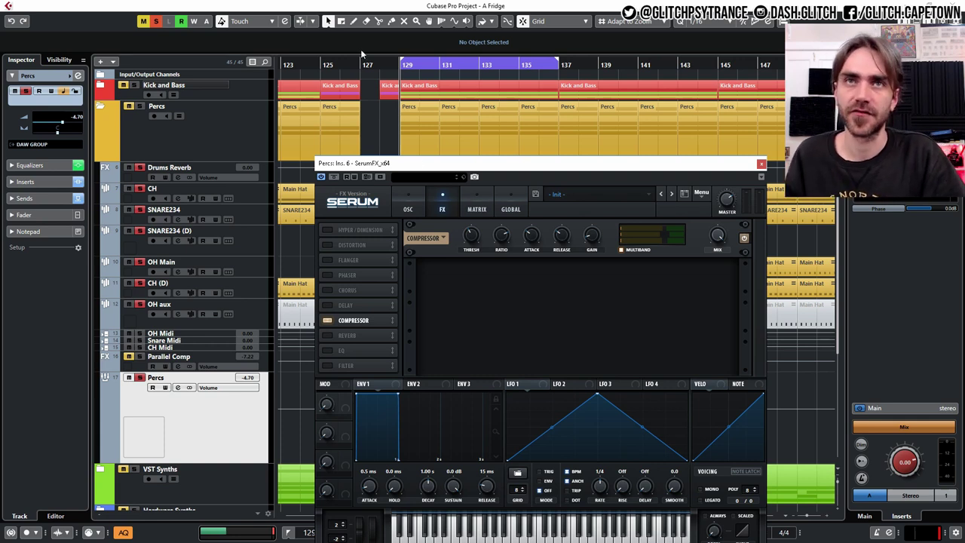
{"action": "left_click", "coordinate": [77, 75]}
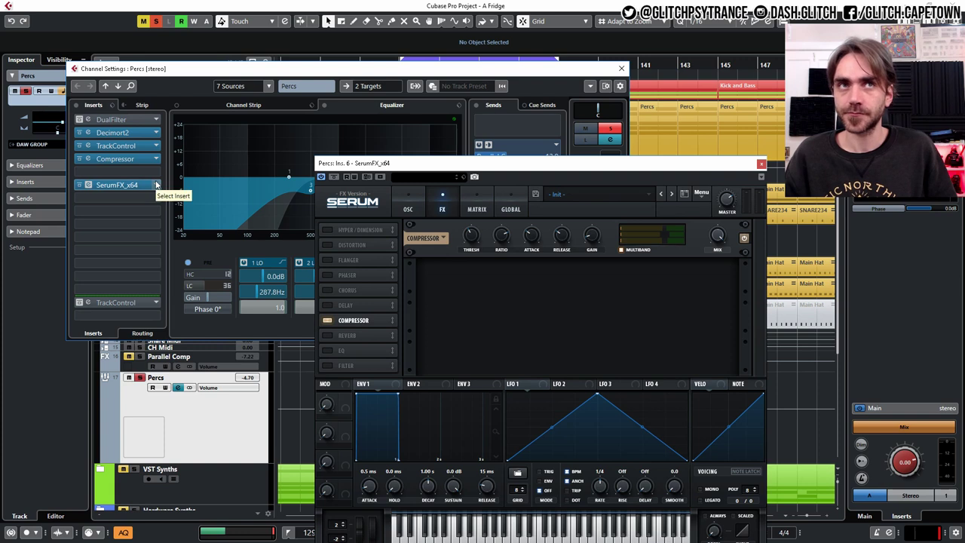
{"action": "left_click", "coordinate": [125, 185]}
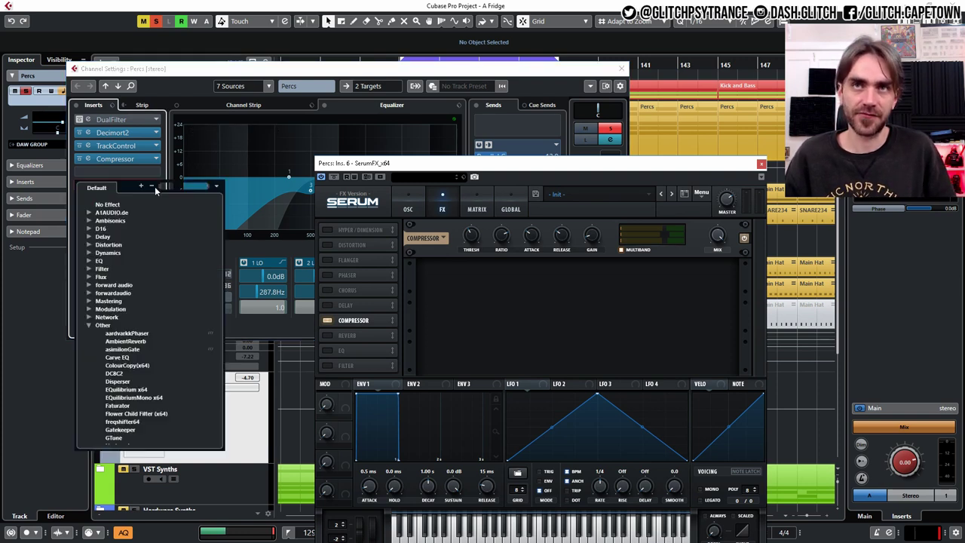
{"action": "scroll", "coordinate": [120, 216], "scroll_direction": "up", "scroll_amount": 10}
{"action": "left_click", "coordinate": [113, 205]}
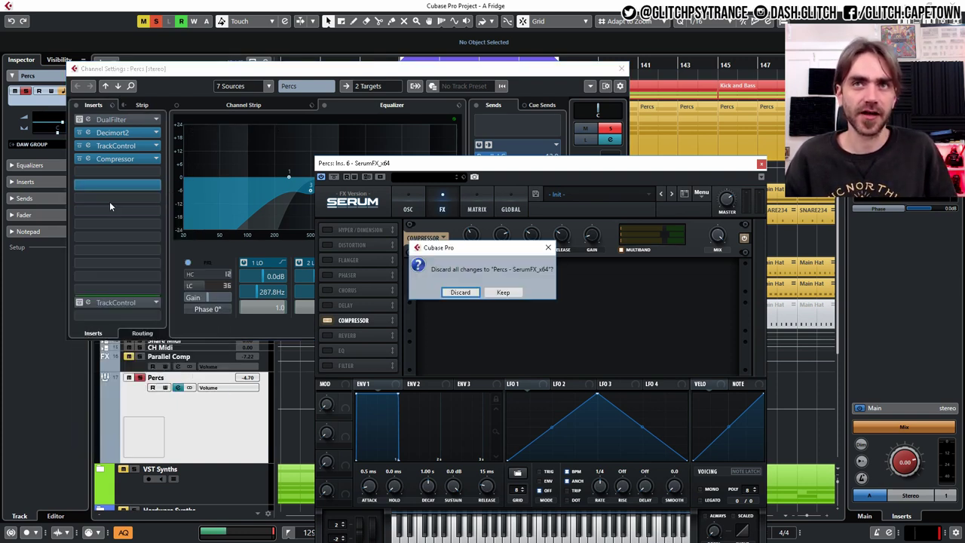
{"action": "left_click", "coordinate": [461, 292]}
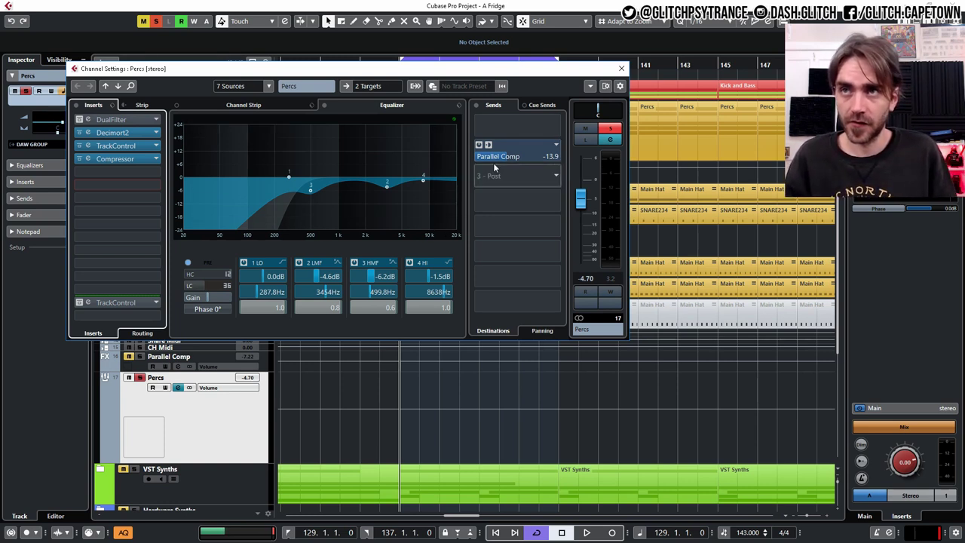
{"action": "mouse_move", "coordinate": [518, 175]}
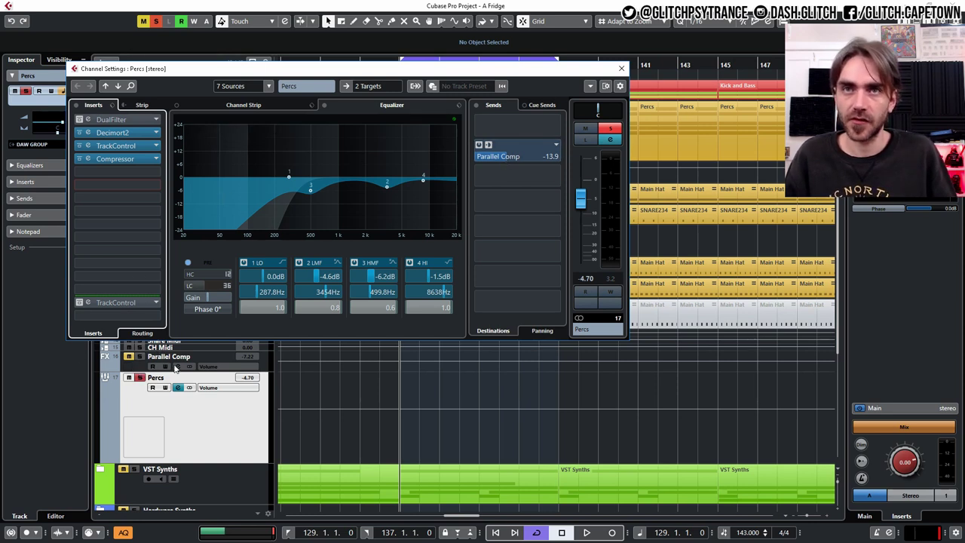
Step: Open the Tube Compressor on the Parallel Comp channel to review its settings, closing the channel settings
{"action": "left_click", "coordinate": [132, 367]}
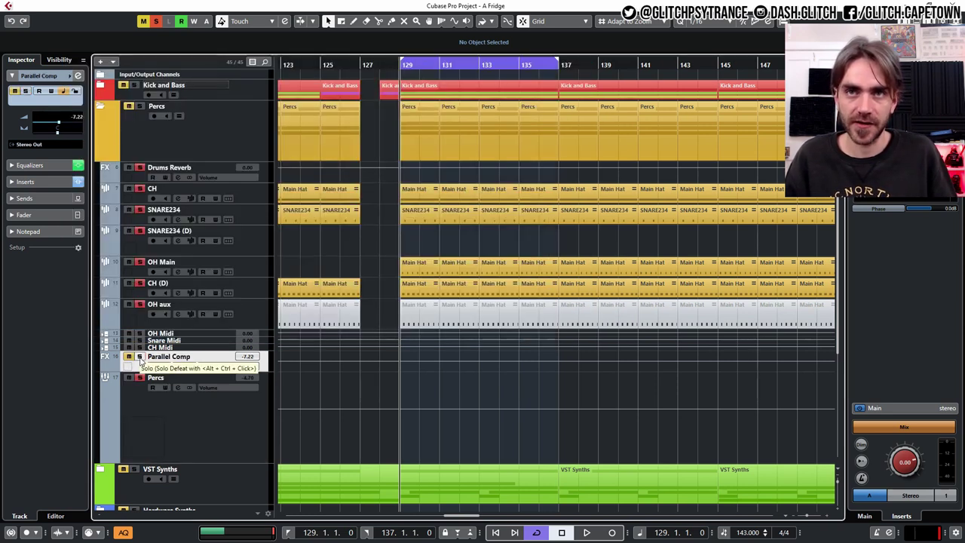
{"action": "left_click", "coordinate": [78, 76]}
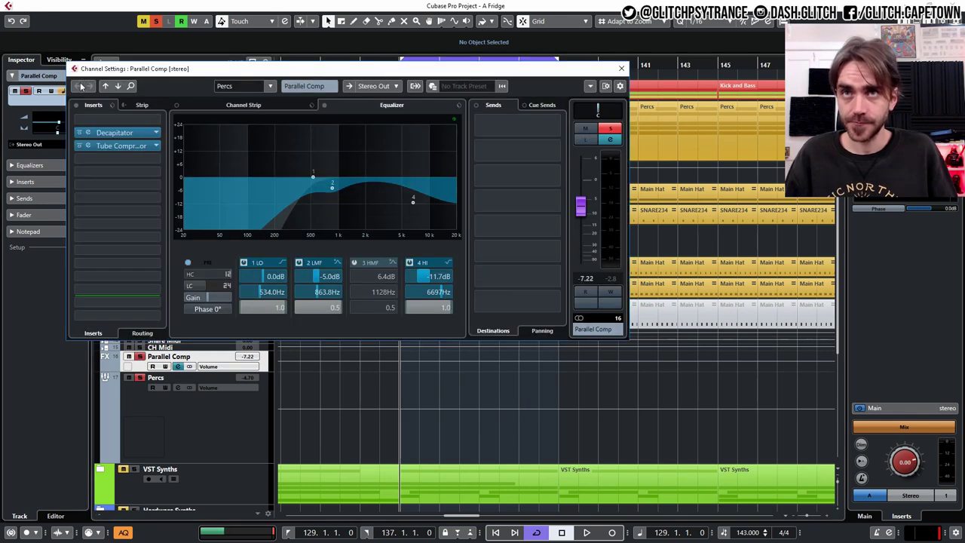
{"action": "double_click", "coordinate": [87, 147]}
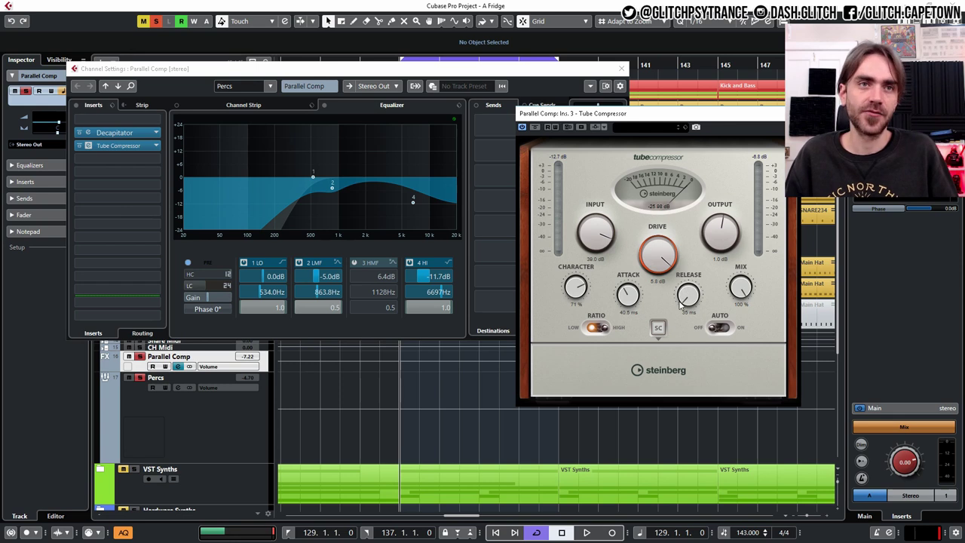
{"action": "left_click", "coordinate": [621, 69]}
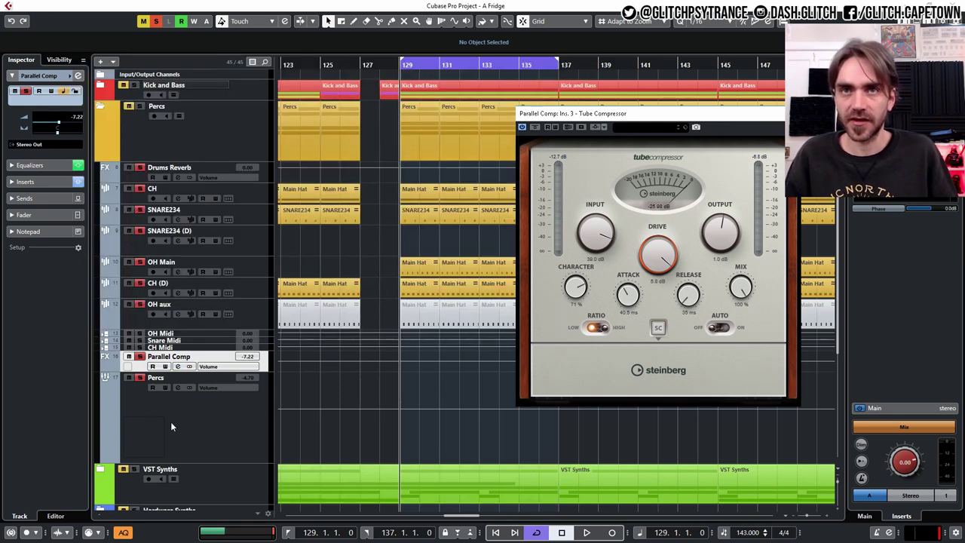
Step: Close the Tube Compressor and lower the Percs group channel's volume to -7.63 dB
{"action": "left_click", "coordinate": [155, 378]}
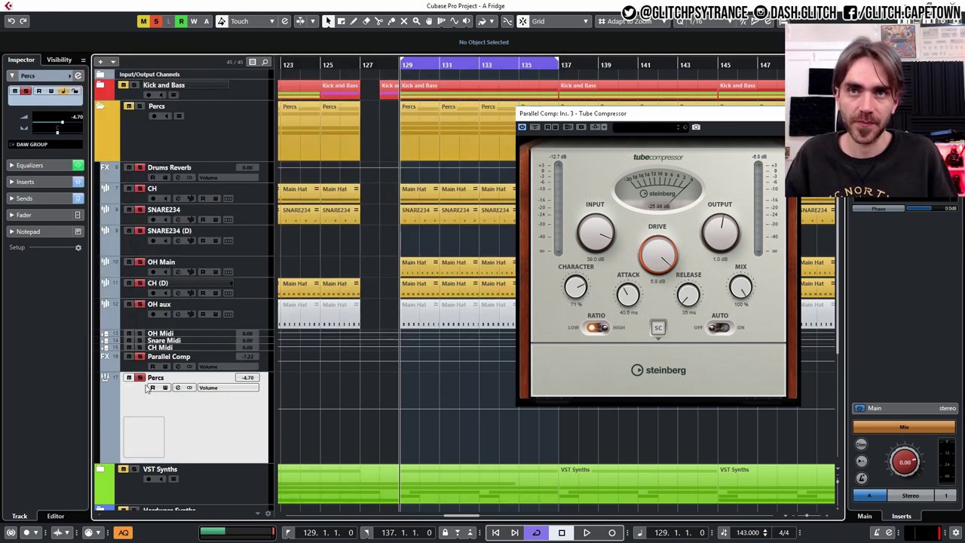
{"action": "left_click", "coordinate": [78, 76]}
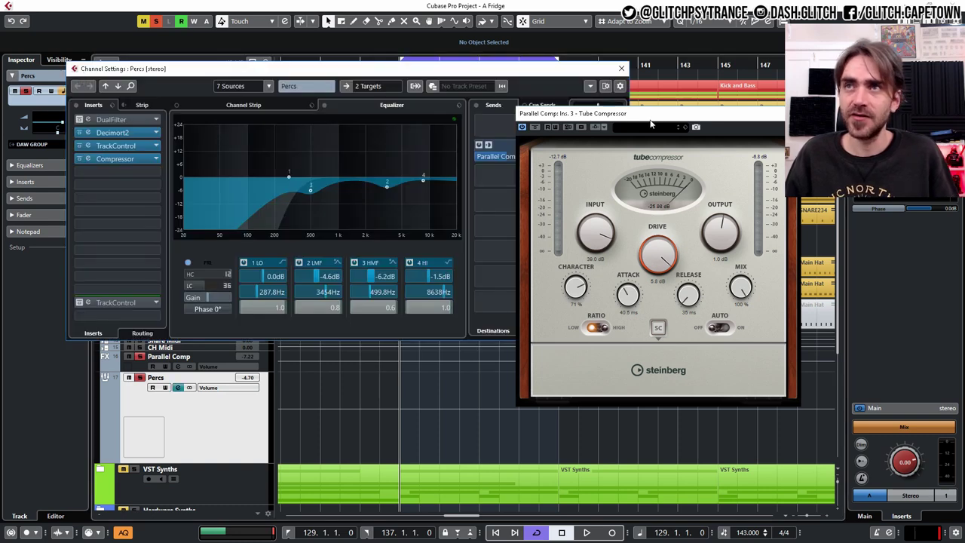
{"action": "left_click", "coordinate": [777, 117]}
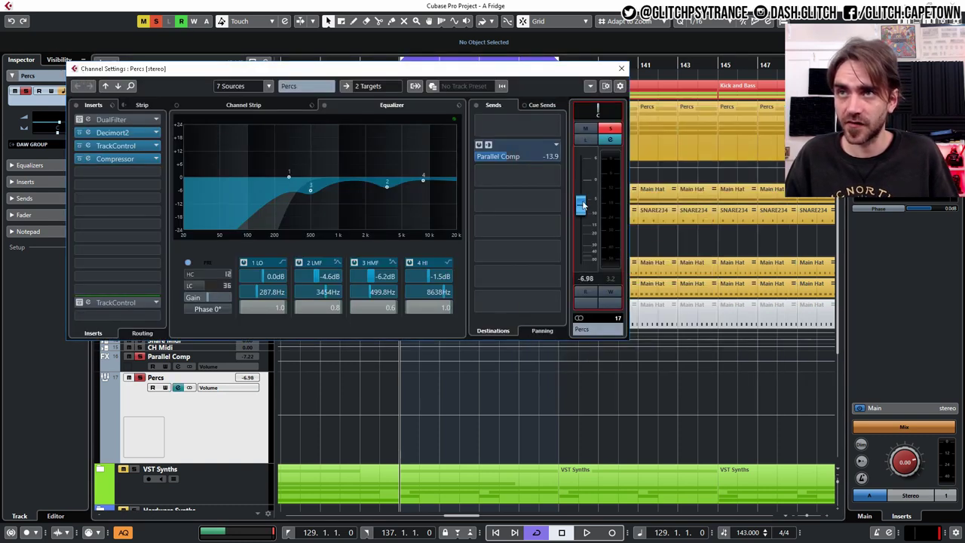
{"action": "left_click_drag", "start_coordinate": [581, 200], "coordinate": [582, 210]}
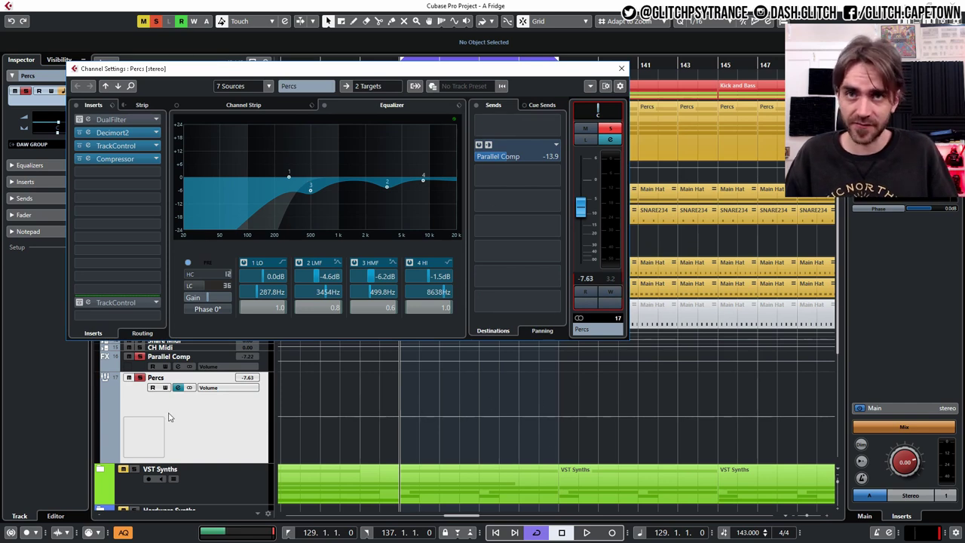
Step: Close the Percs channel settings and play the soloed percussion with Parallel Comp muted, comparing it with Parallel Comp unmuted
{"action": "left_click", "coordinate": [448, 393]}
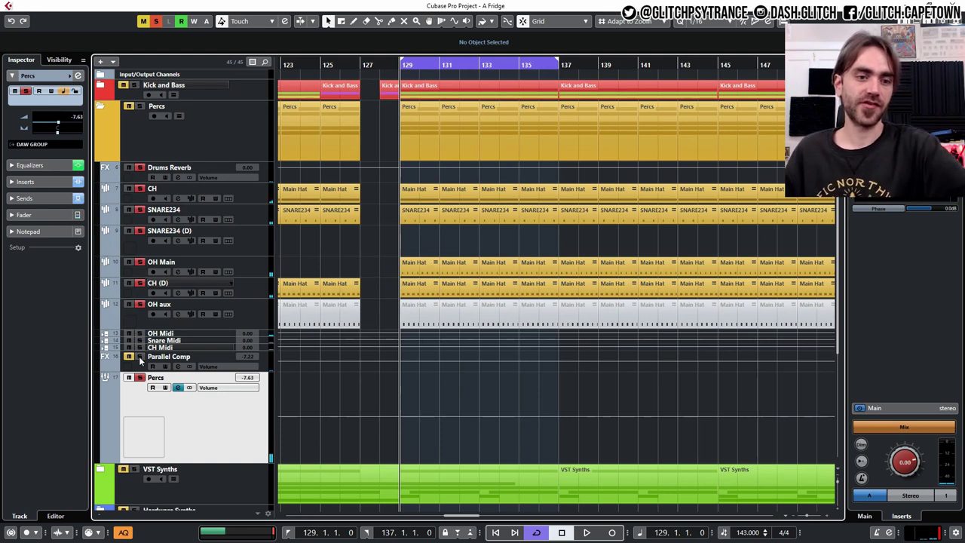
{"action": "key", "text": "space"}
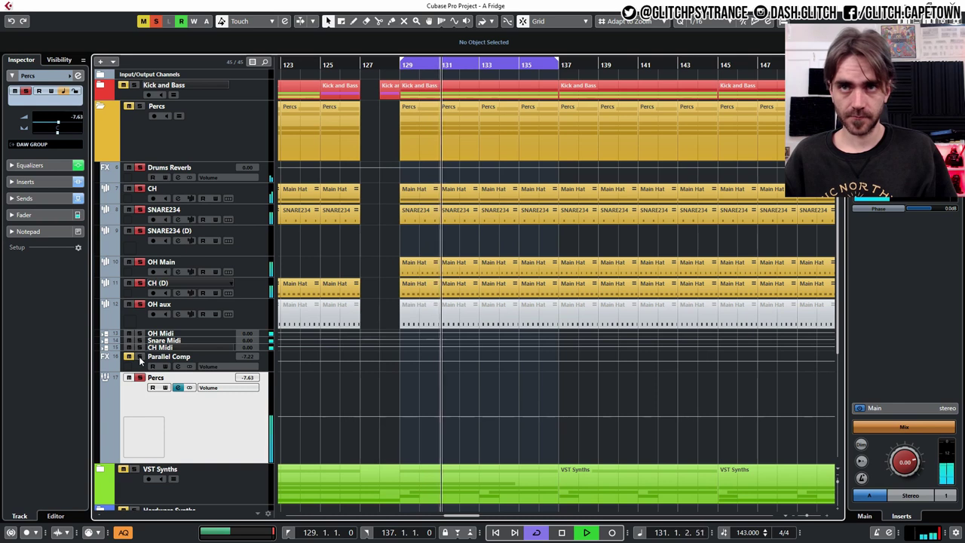
{"action": "key", "text": "space"}
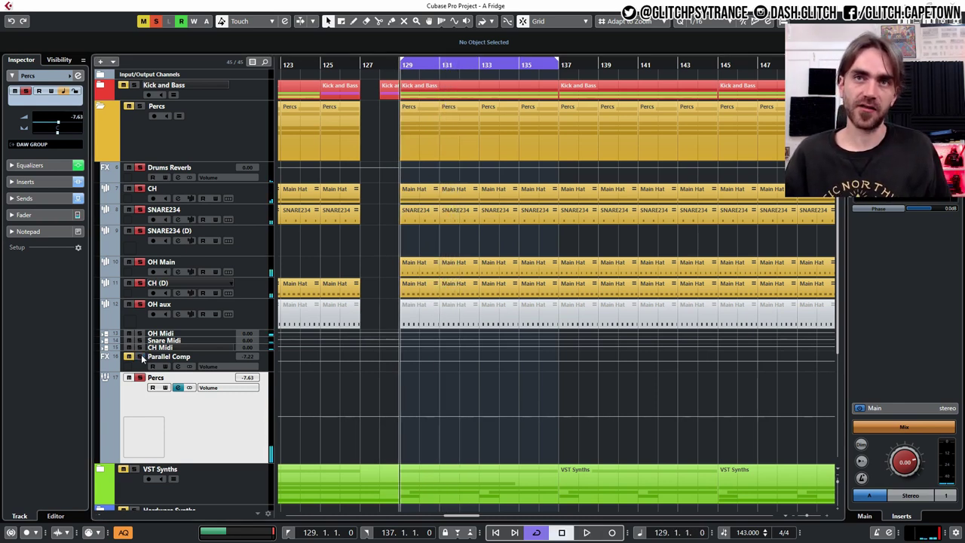
{"action": "key", "text": "space"}
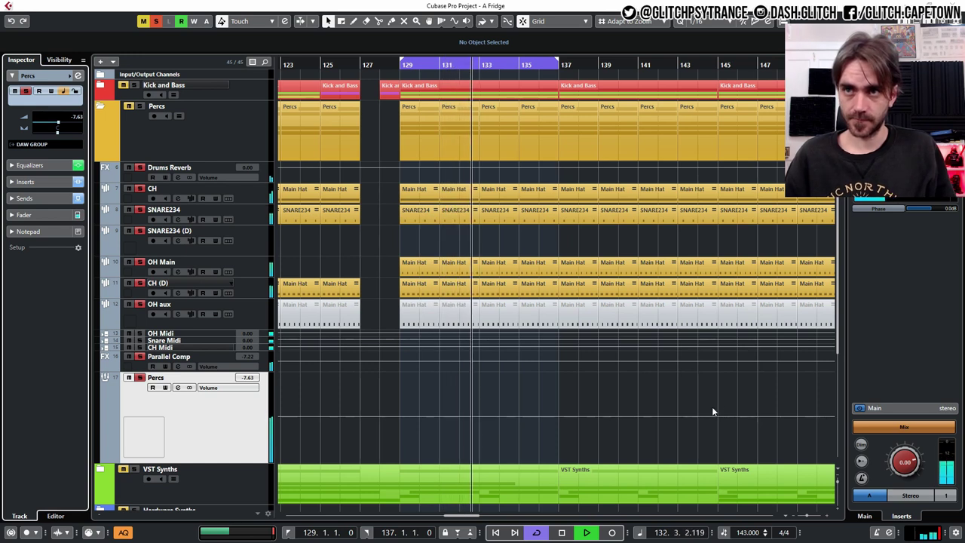
{"action": "key", "text": "space"}
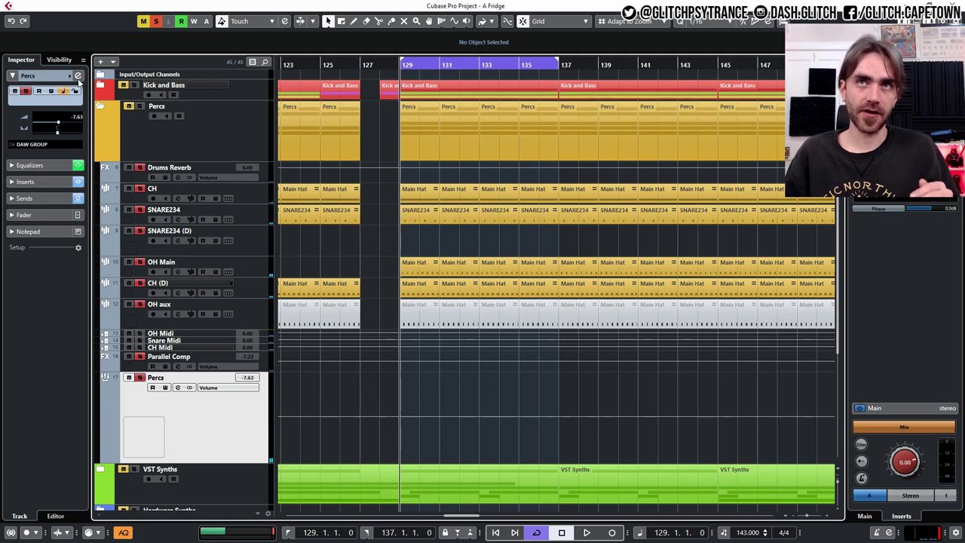
Step: Check the Percs group channel's inserts and its Parallel Comp send in the channel settings
{"action": "key", "text": "e"}
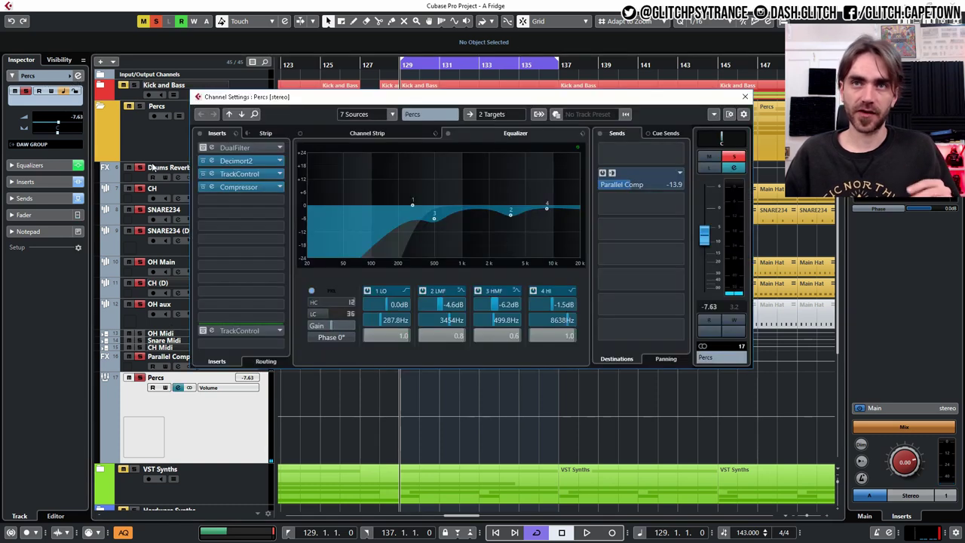
{"action": "left_click", "coordinate": [201, 335]}
{"action": "key", "text": "e"}
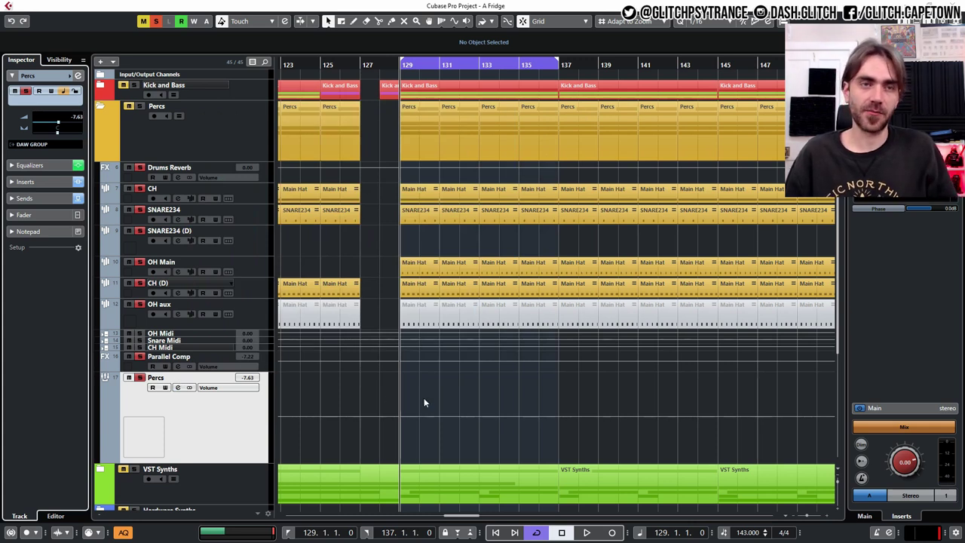
Step: Play the percussion while watching the Tube Compressor on the Parallel Comp channel, closing its windows and stopping playback
{"action": "key", "text": "space"}
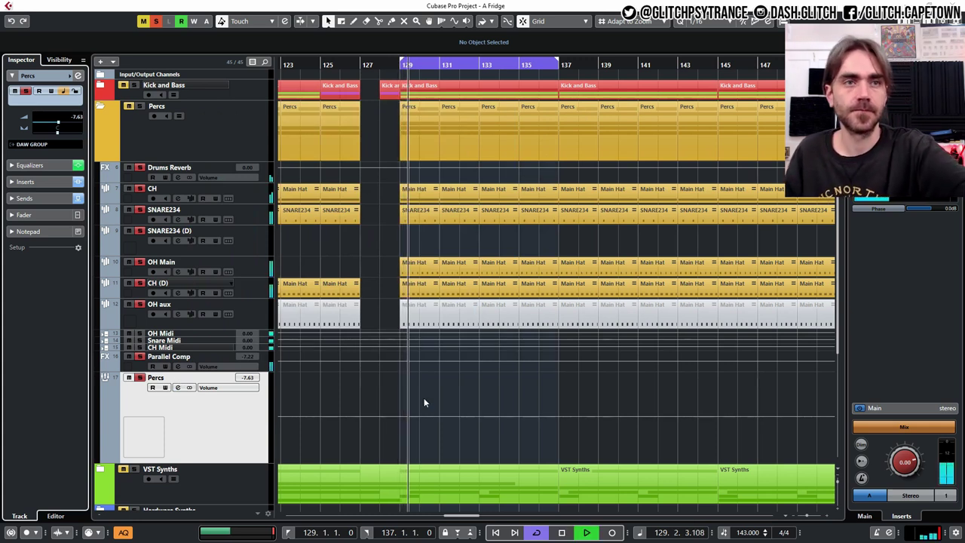
{"action": "left_click", "coordinate": [265, 366]}
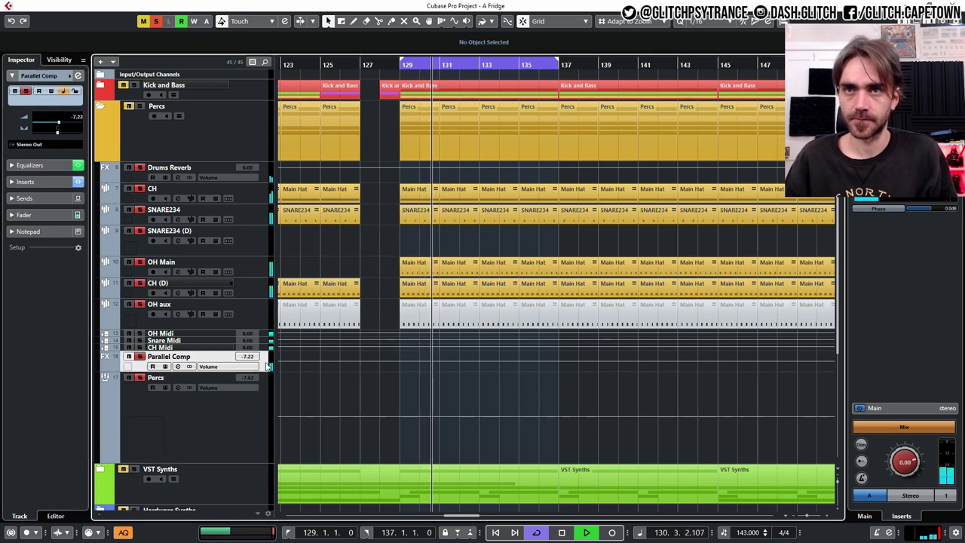
{"action": "left_click", "coordinate": [78, 77]}
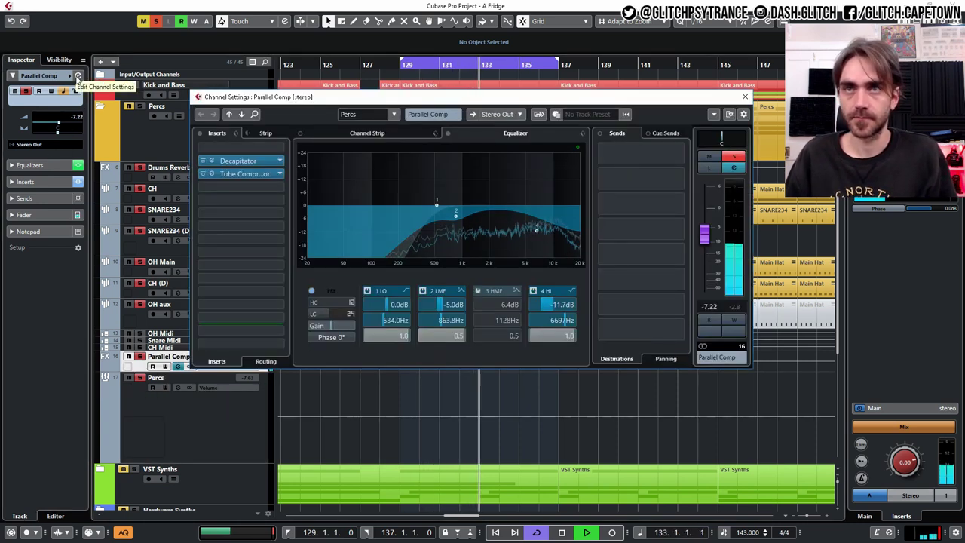
{"action": "left_click", "coordinate": [212, 173]}
{"action": "key", "text": "space"}
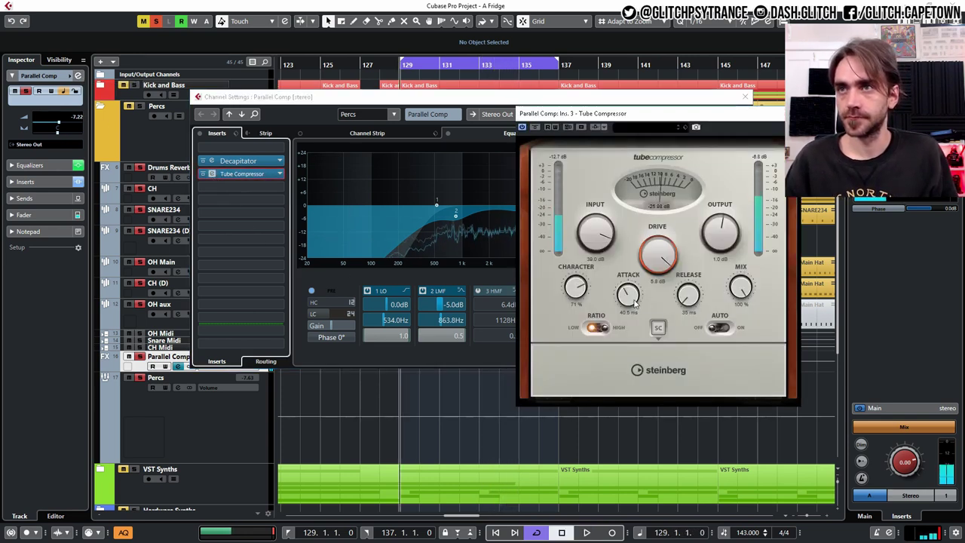
{"action": "key", "text": "space"}
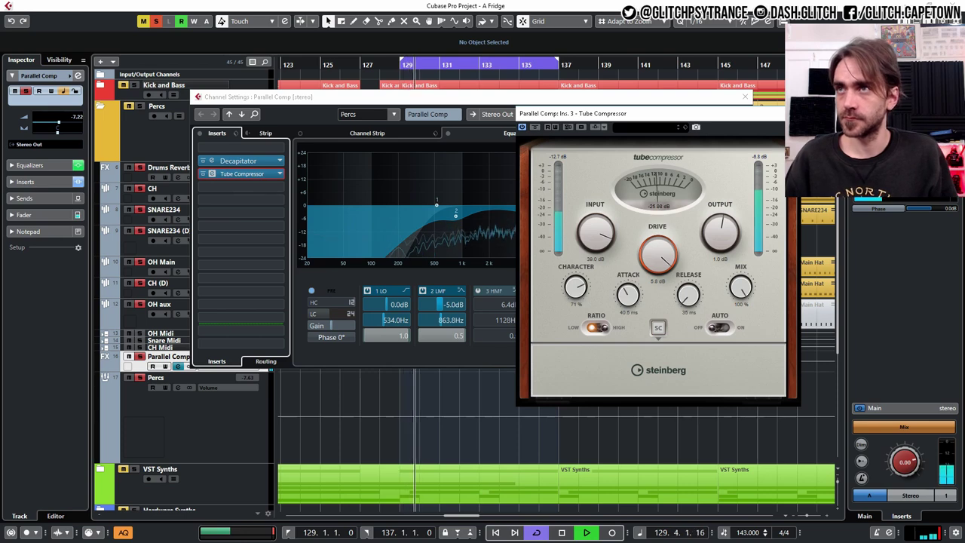
{"action": "left_click", "coordinate": [751, 93]}
{"action": "left_click", "coordinate": [746, 97]}
{"action": "key", "text": "space"}
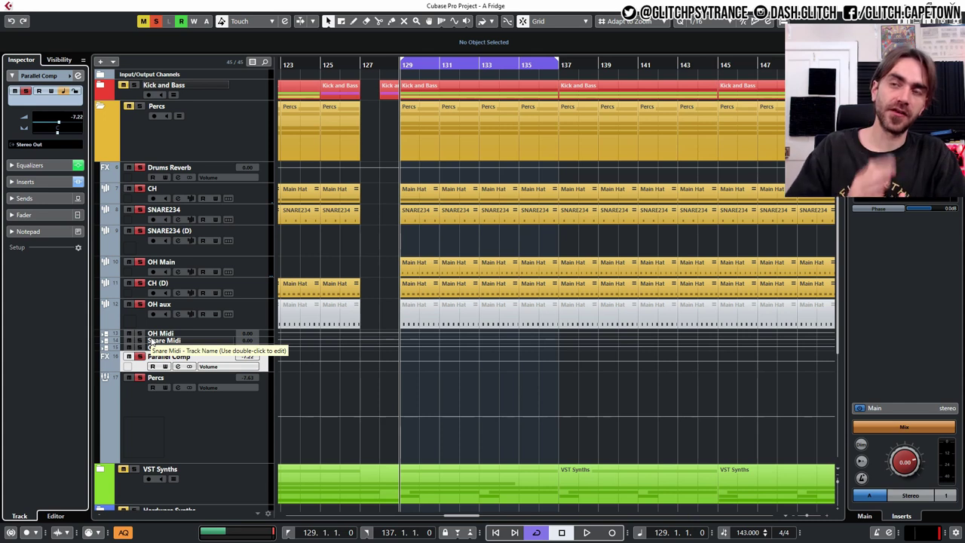
Step: Turn off EQ bands 1, 2 and 4 and the low-cut filter on Parallel Comp and audition the percussion
{"action": "left_click", "coordinate": [77, 75]}
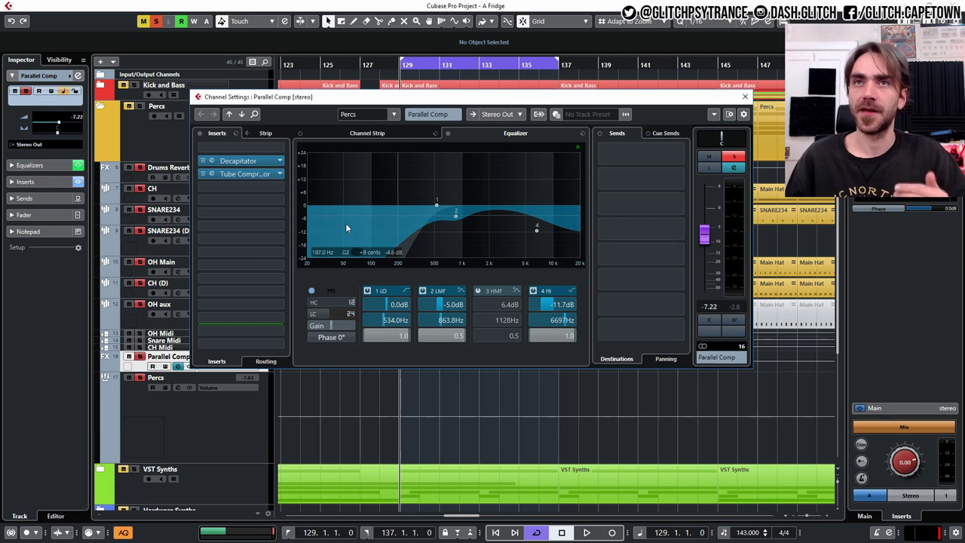
{"action": "left_click", "coordinate": [367, 290]}
{"action": "left_click", "coordinate": [424, 291]}
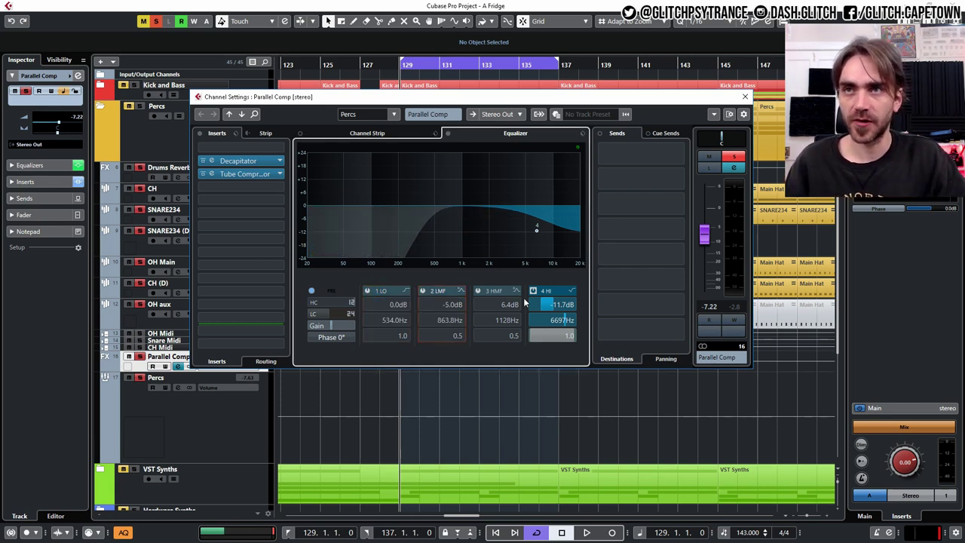
{"action": "left_click", "coordinate": [533, 291]}
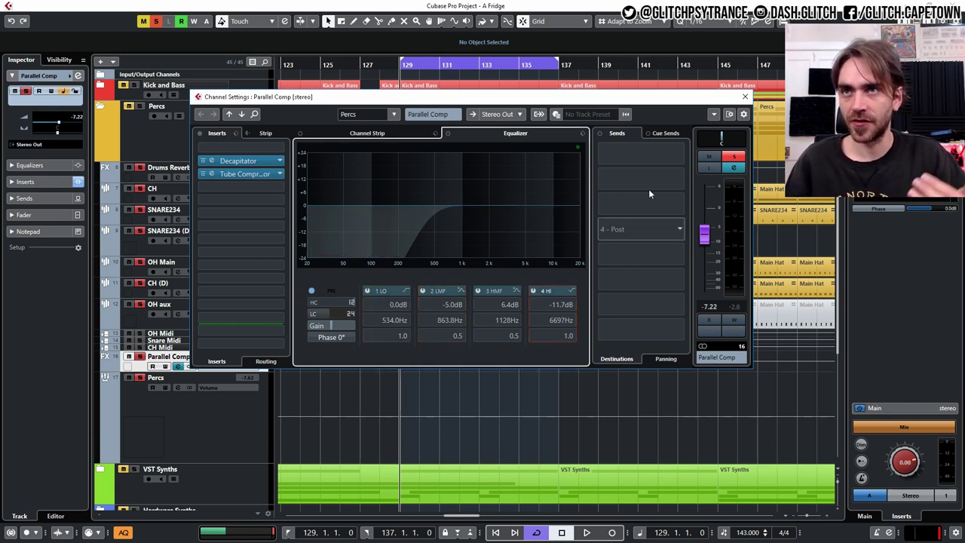
{"action": "left_click", "coordinate": [312, 315]}
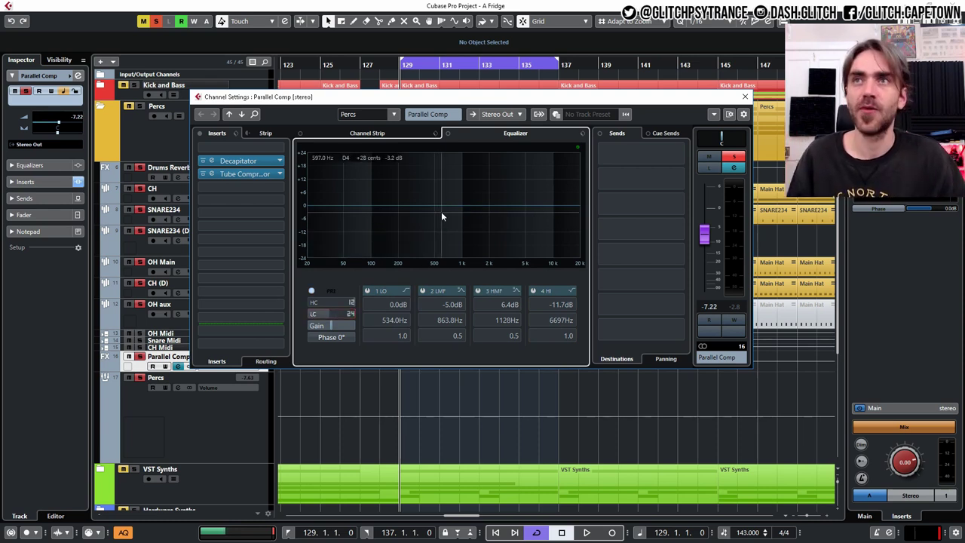
{"action": "key", "text": "space"}
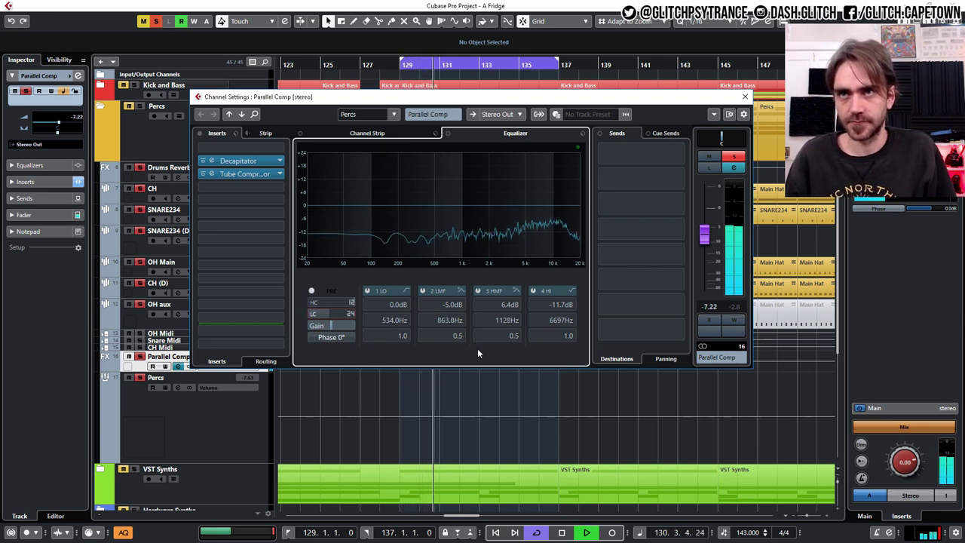
{"action": "key", "text": "space"}
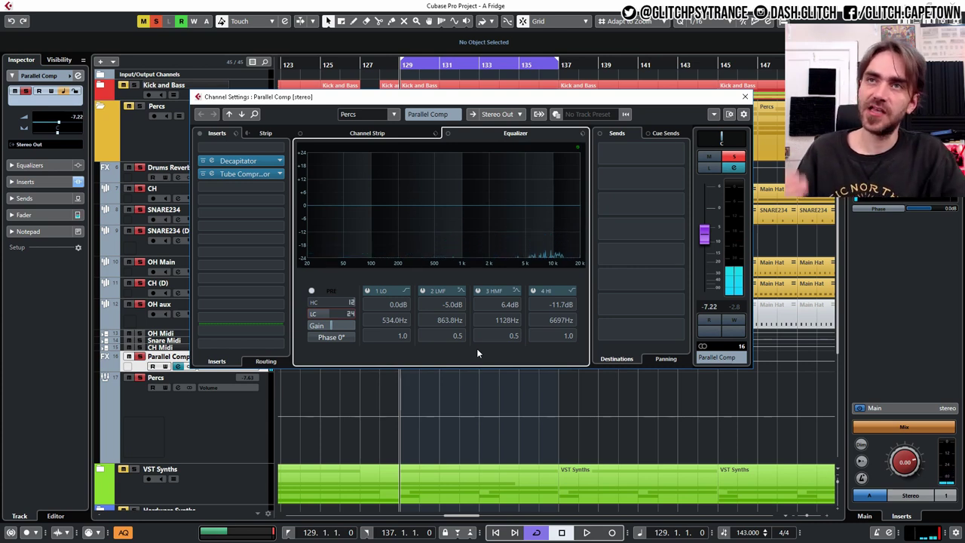
Step: Turn on all four EQ bands of the Parallel Comp channel
{"action": "left_click", "coordinate": [367, 290]}
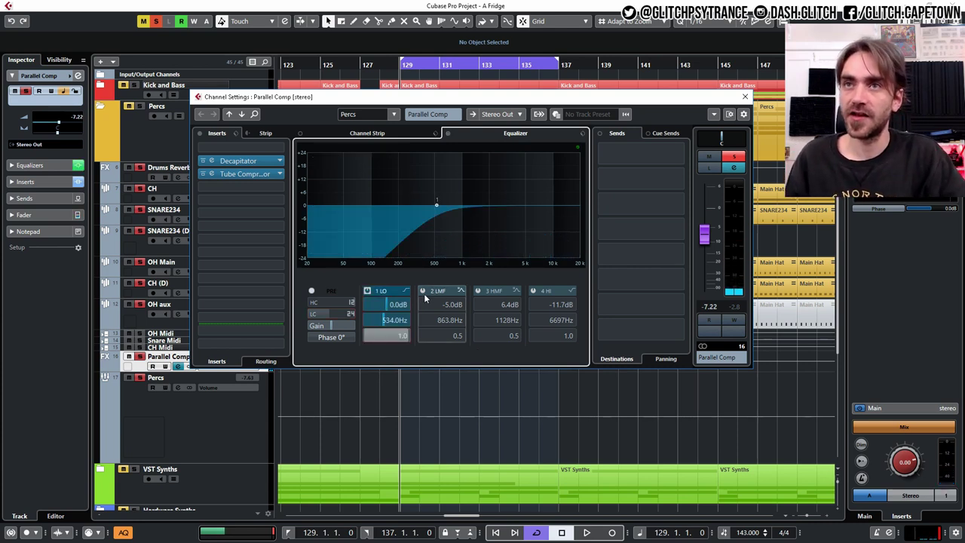
{"action": "left_click", "coordinate": [423, 292]}
{"action": "left_click", "coordinate": [478, 291]}
{"action": "left_click", "coordinate": [533, 290]}
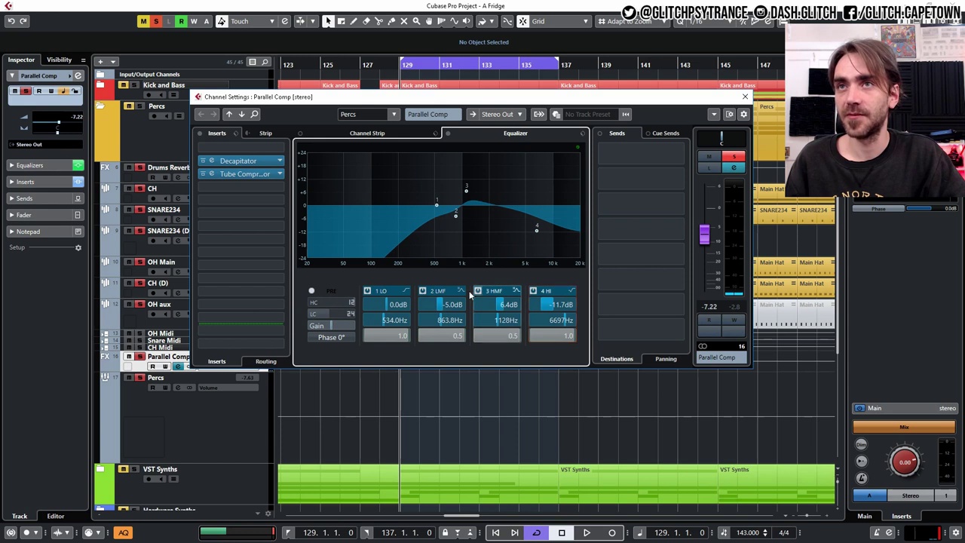
Step: Turn off EQ band 3 and turn on the low-cut filter of Parallel Comp, and unsolo and mute the channel
{"action": "left_click", "coordinate": [478, 291]}
{"action": "left_click", "coordinate": [313, 314]}
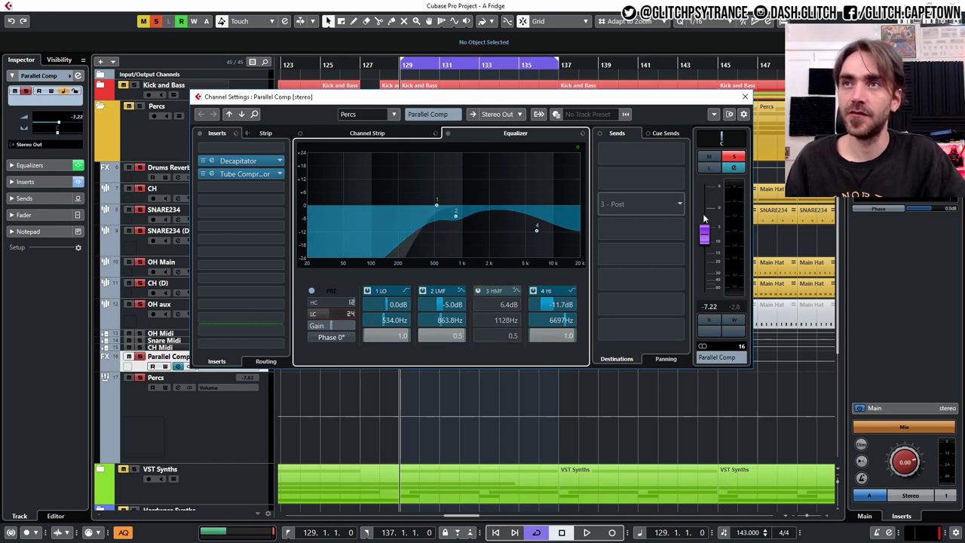
{"action": "left_click", "coordinate": [737, 160]}
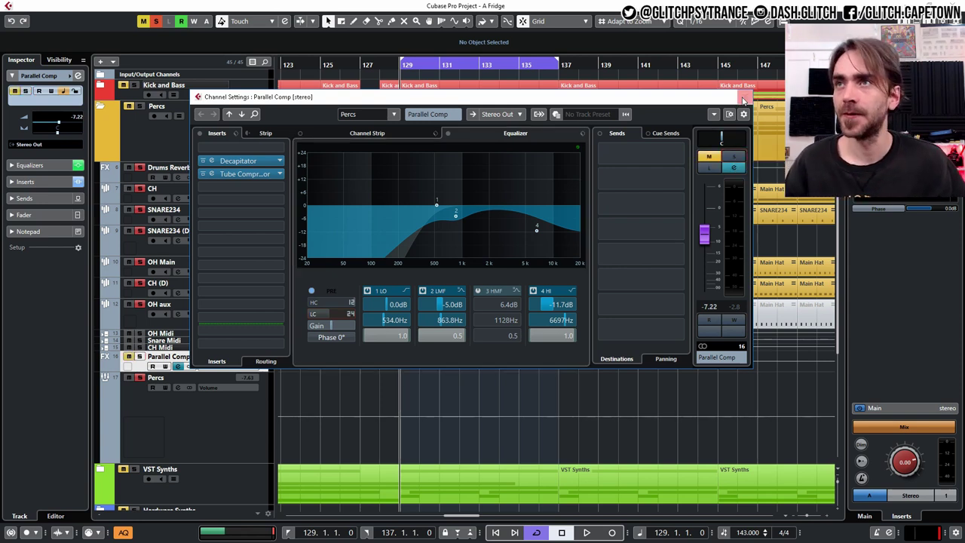
{"action": "left_click", "coordinate": [745, 97]}
{"action": "left_click", "coordinate": [140, 376]}
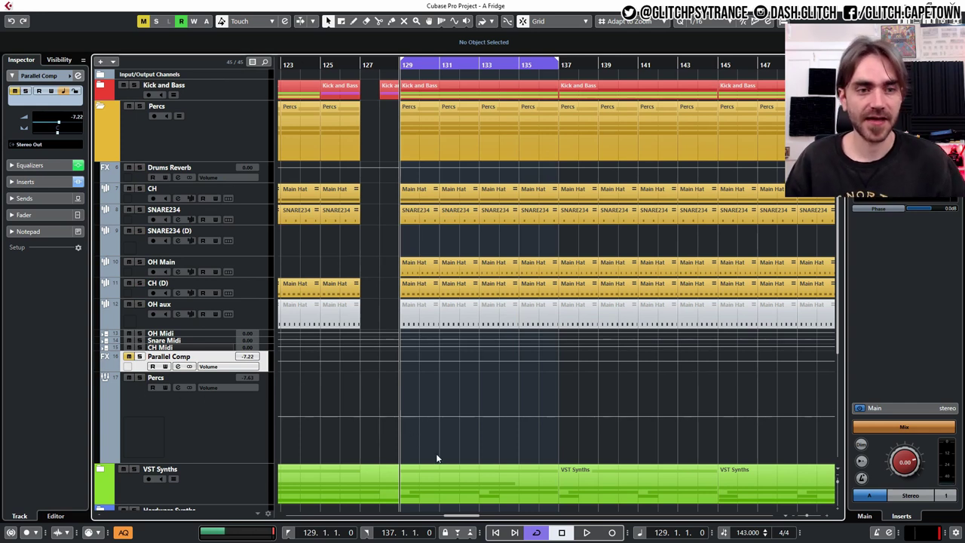
Step: Play the percussion, set the Percs group volume to -8.31, and unmute Parallel Comp at a volume of -10.1
{"action": "left_click", "coordinate": [166, 413]}
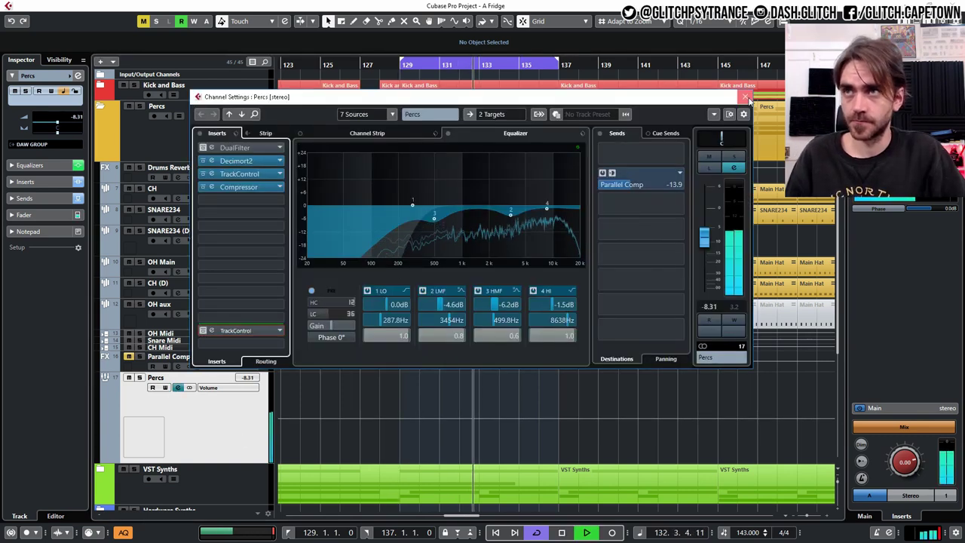
{"action": "left_click", "coordinate": [746, 98]}
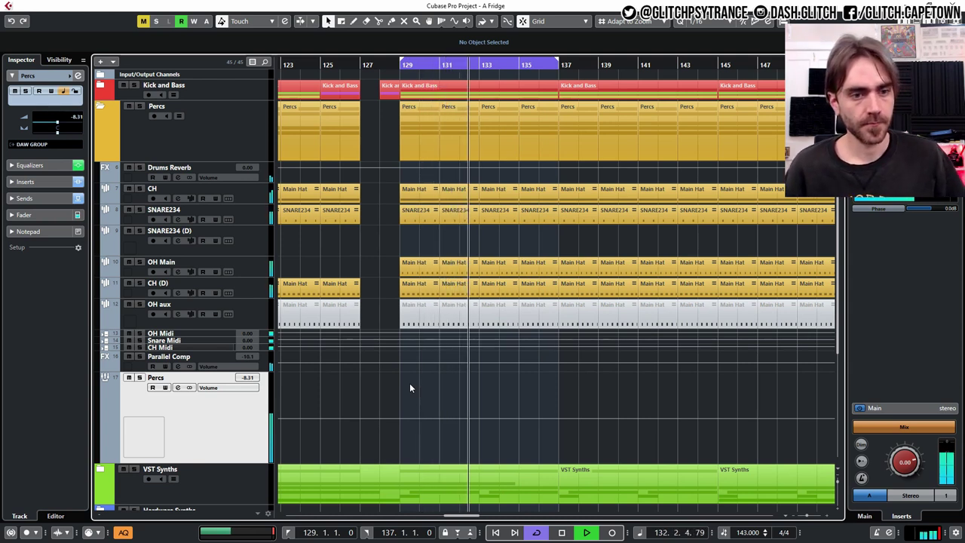
{"action": "key", "text": "space"}
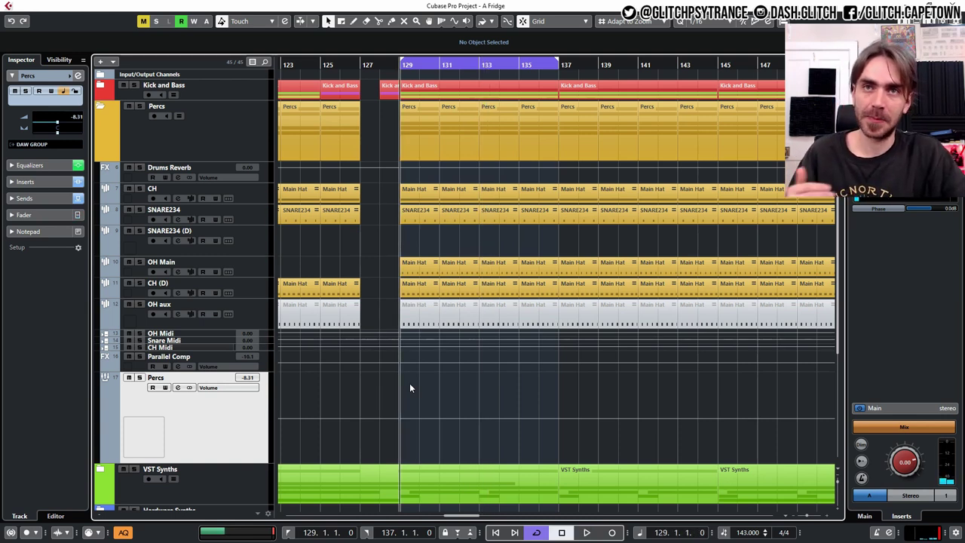
{"action": "left_click", "coordinate": [147, 365]}
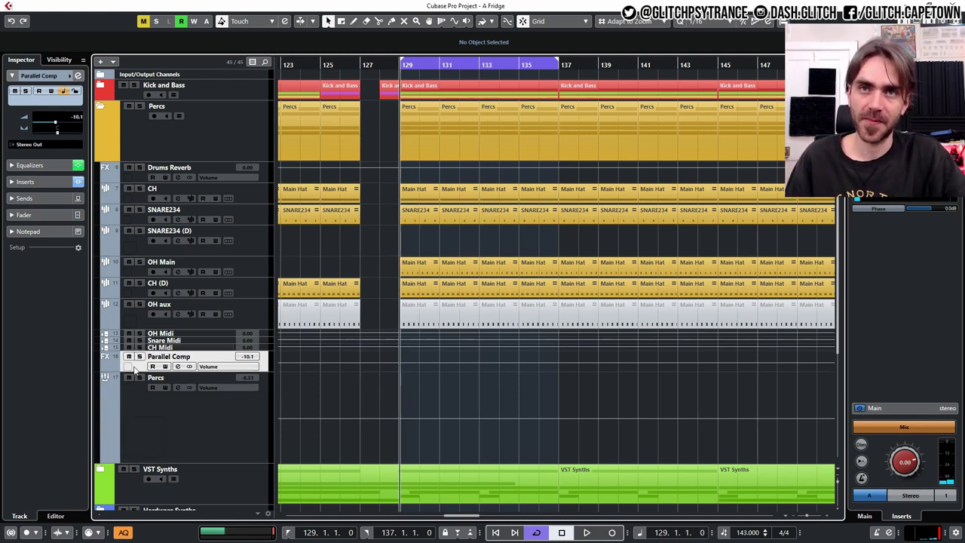
{"action": "left_click", "coordinate": [144, 420]}
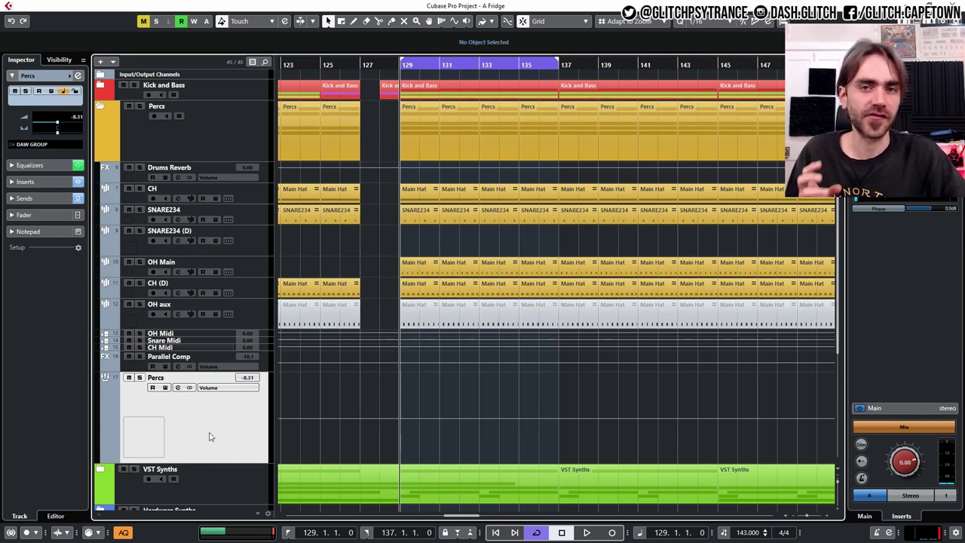
Step: Move the playback position to bar 105, where the closed hats enter in the arrangement
{"action": "scroll", "coordinate": [460, 398], "scroll_direction": "down", "scroll_amount": 4}
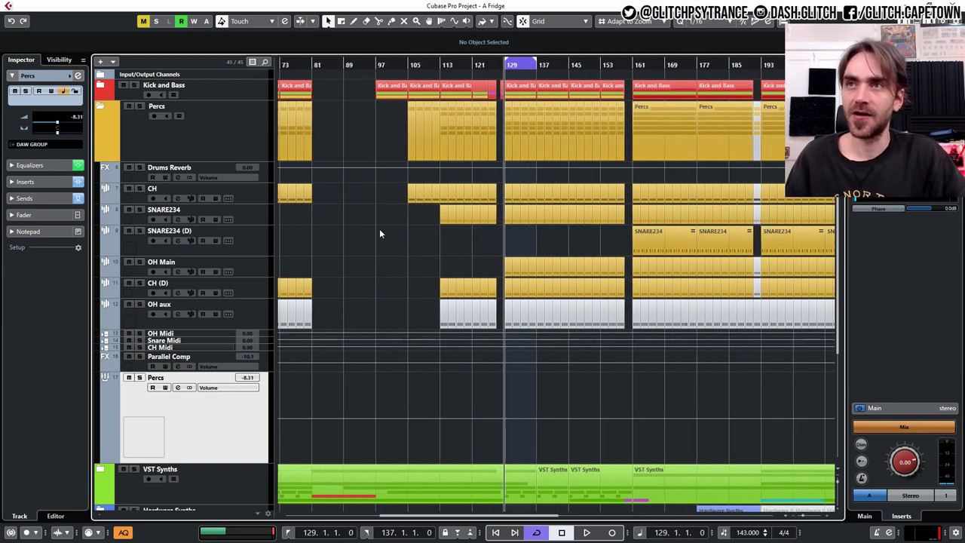
{"action": "scroll", "coordinate": [429, 236], "scroll_direction": "left", "scroll_amount": 5}
{"action": "scroll", "coordinate": [473, 269], "scroll_direction": "right", "scroll_amount": 7}
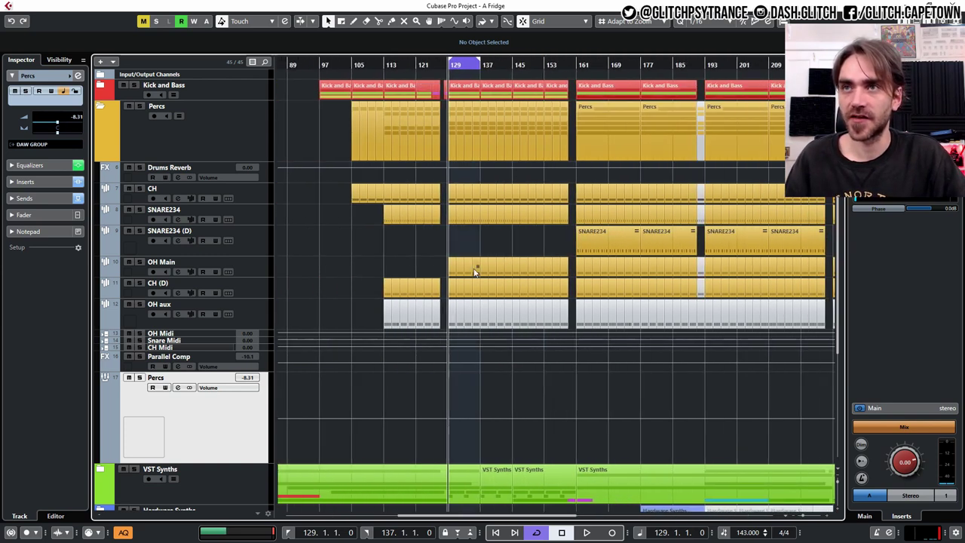
{"action": "left_click", "coordinate": [347, 61]}
{"action": "scroll", "coordinate": [375, 258], "scroll_direction": "up", "scroll_amount": 2}
{"action": "scroll", "coordinate": [376, 258], "scroll_direction": "up", "scroll_amount": 2}
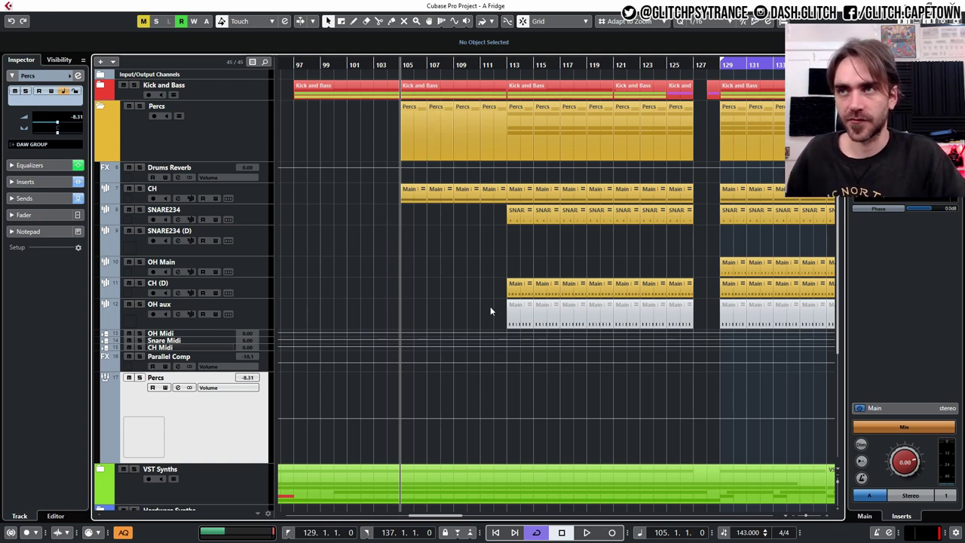
{"action": "key", "text": "g"}
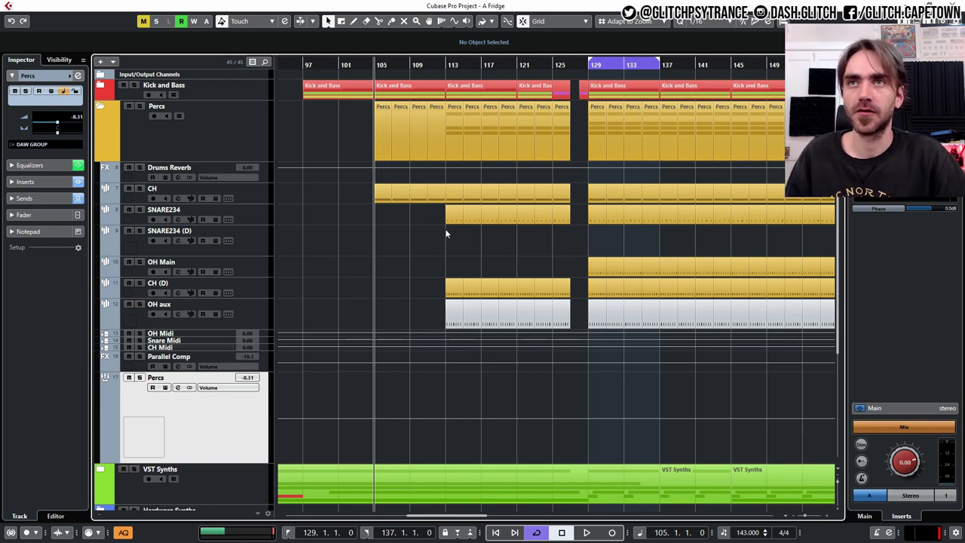
{"action": "key", "text": "g"}
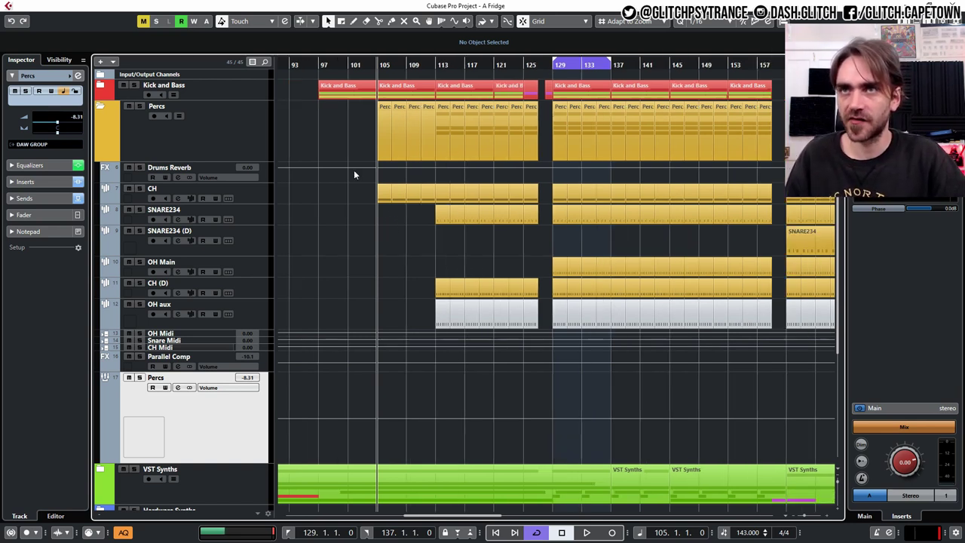
Step: Adjust the low-mid EQ of the Phase Plant channel during playback and set its volume to -5.89
{"action": "scroll", "coordinate": [611, 239], "scroll_direction": "down", "scroll_amount": 1}
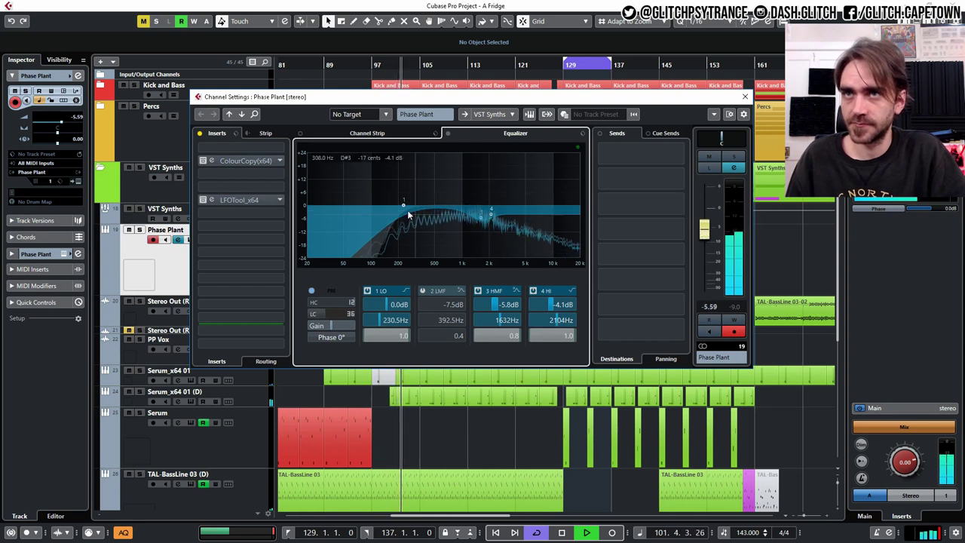
{"action": "left_click_drag", "start_coordinate": [422, 221], "coordinate": [401, 224]}
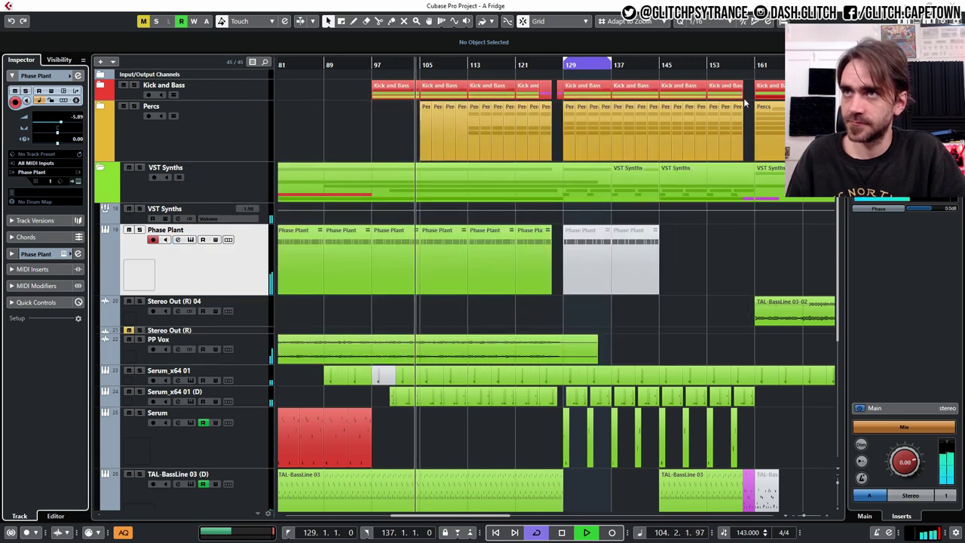
{"action": "key", "text": "e"}
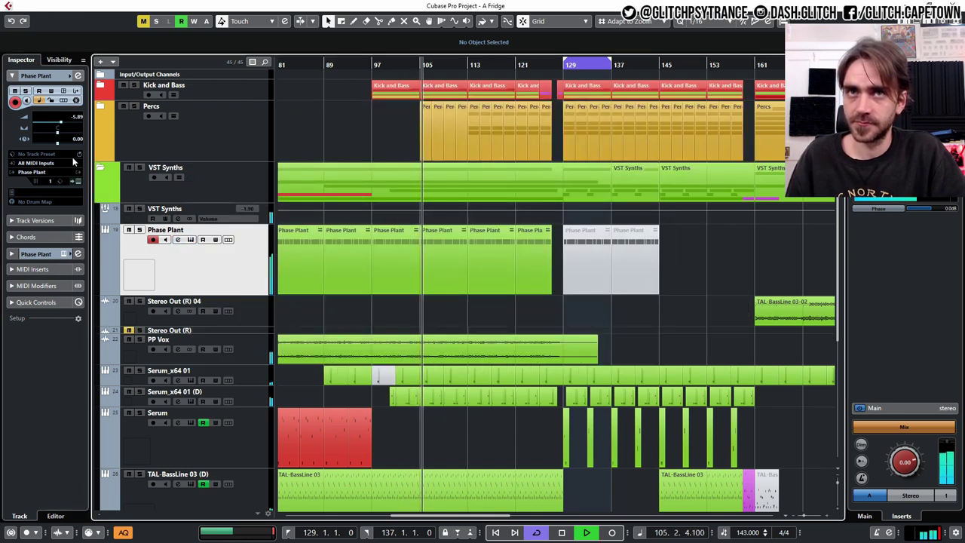
Step: On Serum_x64 01 (D), set EQ band 4 to -6.8 dB, band 3 to -5.1 dB and the volume to -5.91
{"action": "scroll", "coordinate": [271, 291], "scroll_direction": "down", "scroll_amount": 3}
{"action": "left_click", "coordinate": [251, 312]}
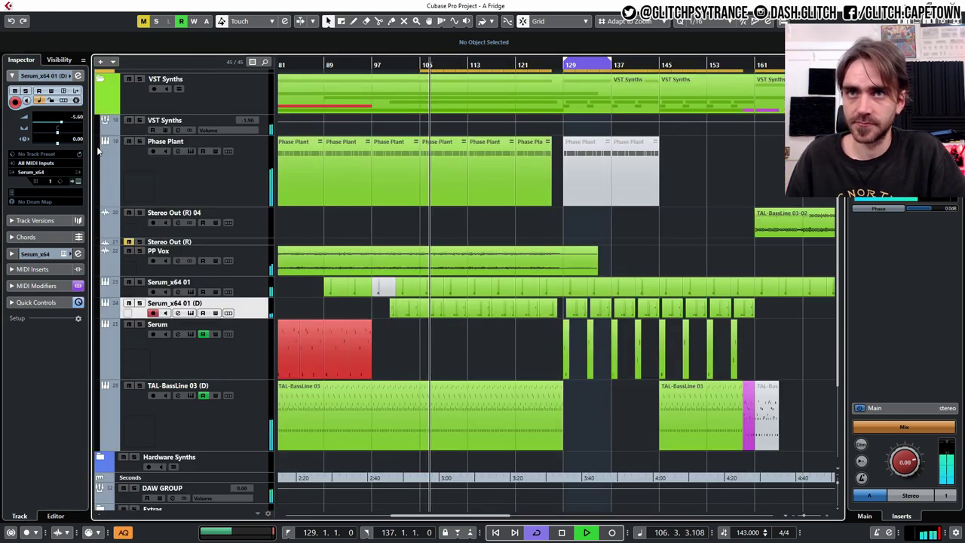
{"action": "left_click", "coordinate": [78, 76]}
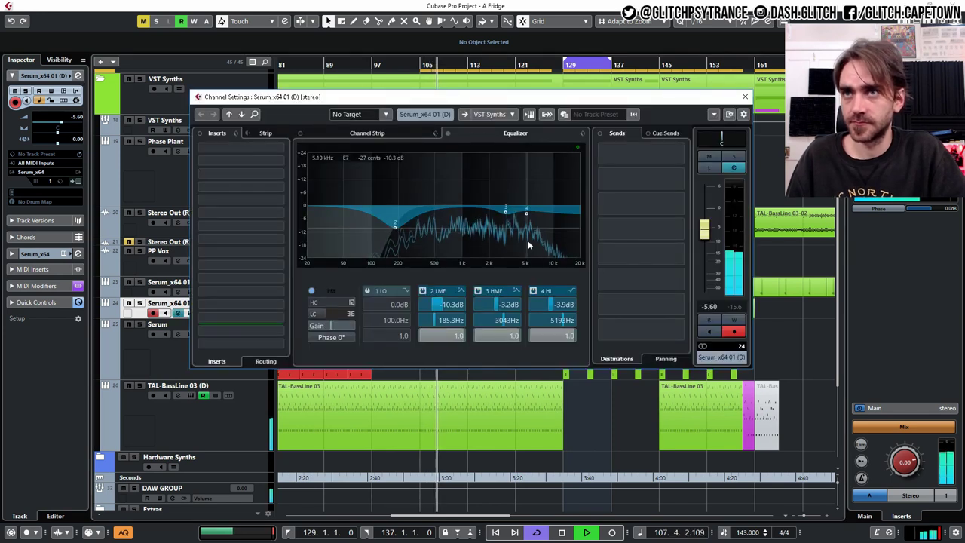
{"action": "scroll", "coordinate": [543, 302], "scroll_direction": "down", "scroll_amount": 5}
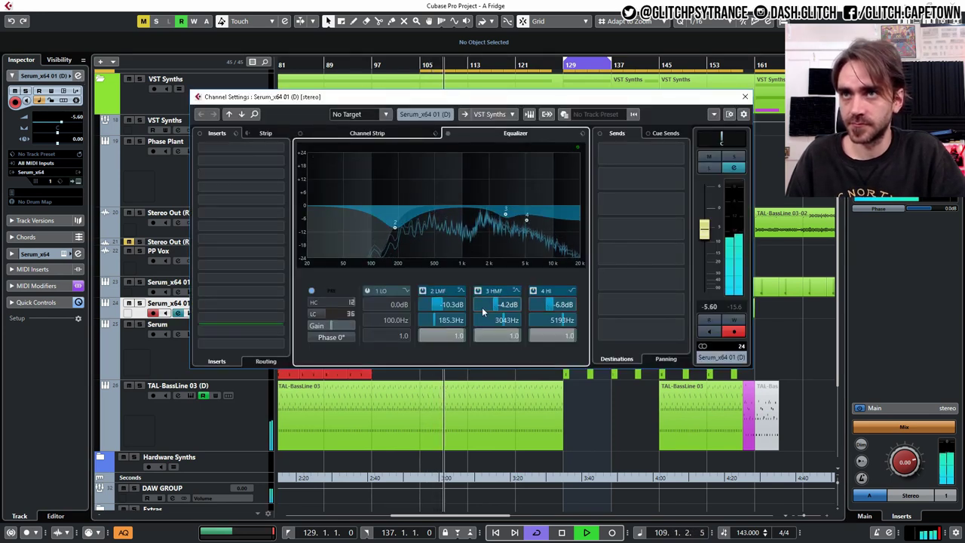
{"action": "scroll", "coordinate": [506, 306], "scroll_direction": "down", "scroll_amount": 3}
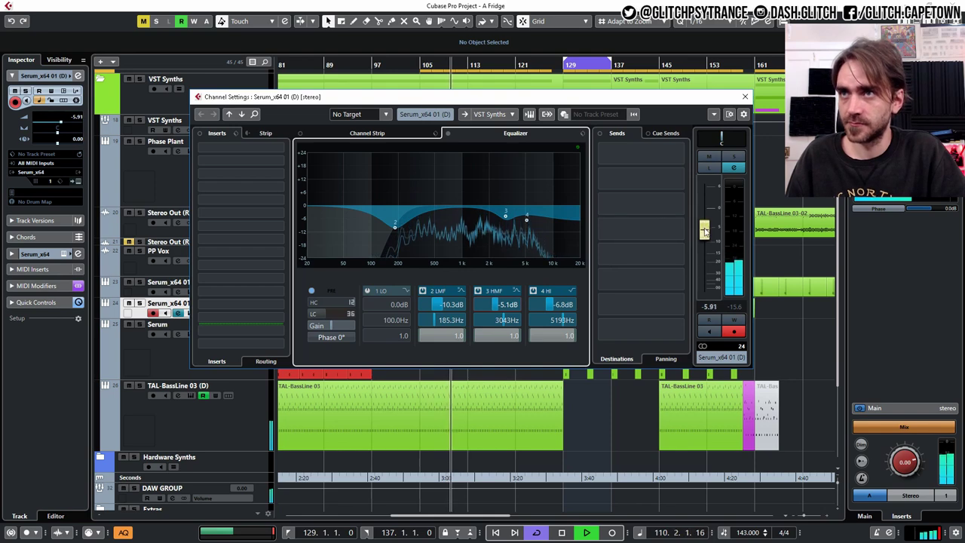
{"action": "left_click", "coordinate": [745, 96]}
Step: Collapse the VST Synths folder and skip playback forward to about bar 123
{"action": "scroll", "coordinate": [661, 243], "scroll_direction": "up", "scroll_amount": 3}
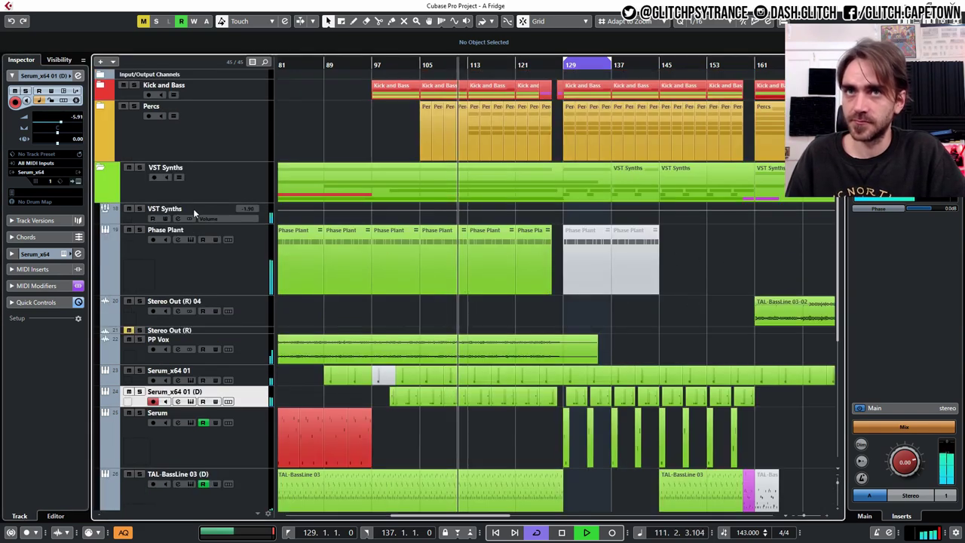
{"action": "left_click", "coordinate": [102, 172]}
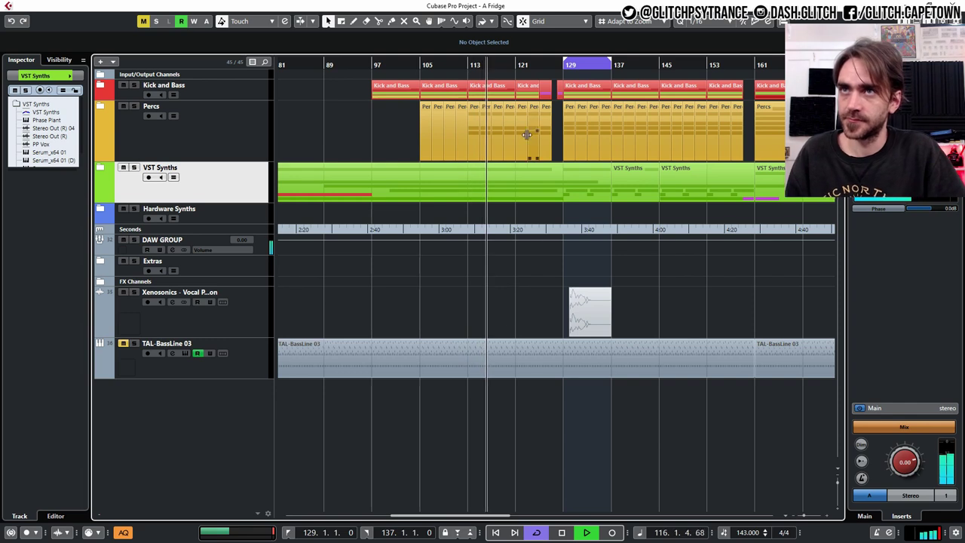
{"action": "left_click", "coordinate": [529, 64]}
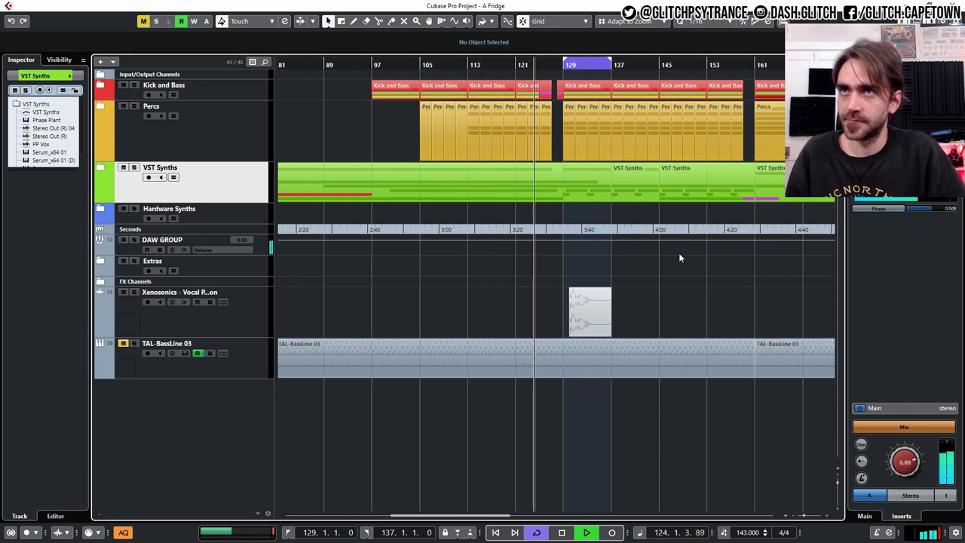
{"action": "key", "text": "g"}
{"action": "key", "text": "g"}
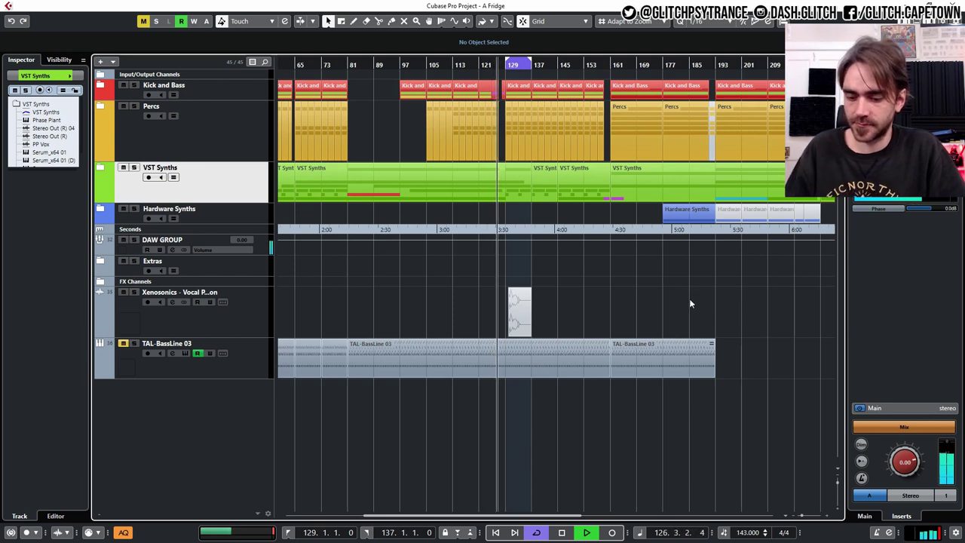
Step: Turn off cycle playback and continue listening from bar 152, checking the tracks inside the Percs folder
{"action": "key", "text": "KP_Divide"}
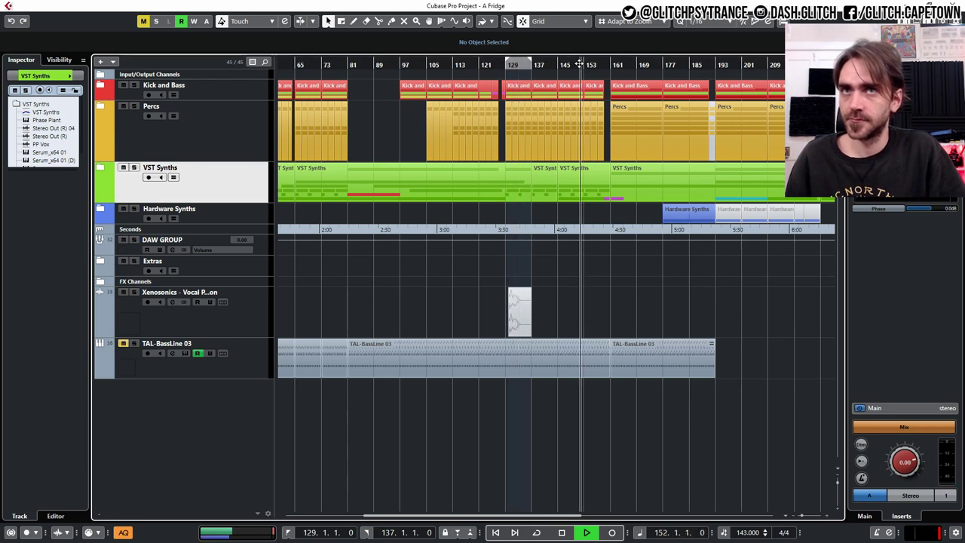
{"action": "left_click", "coordinate": [579, 64]}
{"action": "left_click", "coordinate": [100, 106]}
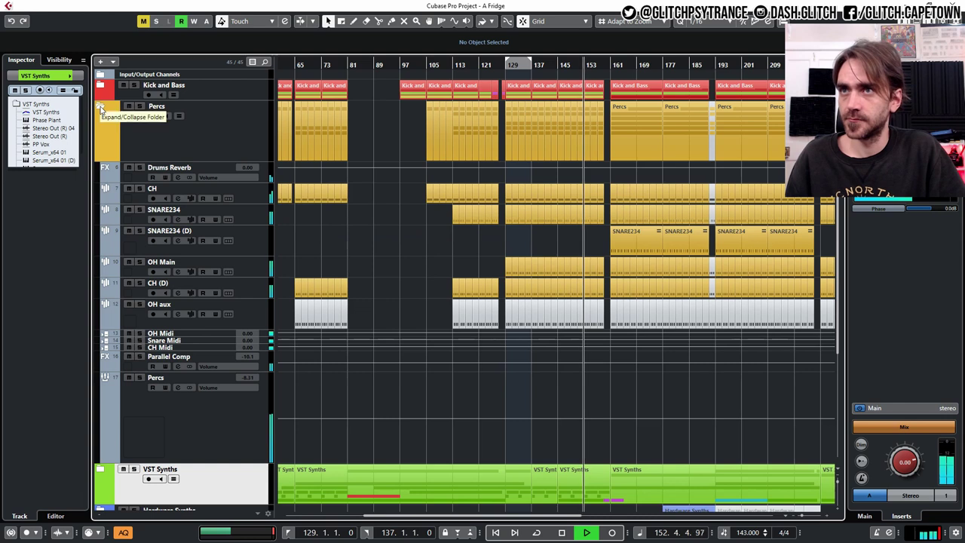
{"action": "left_click", "coordinate": [100, 106]}
Step: Listen through the arrangement from bar 152 onward and jump ahead to bar 218
{"action": "scroll", "coordinate": [623, 295], "scroll_direction": "right", "scroll_amount": 2}
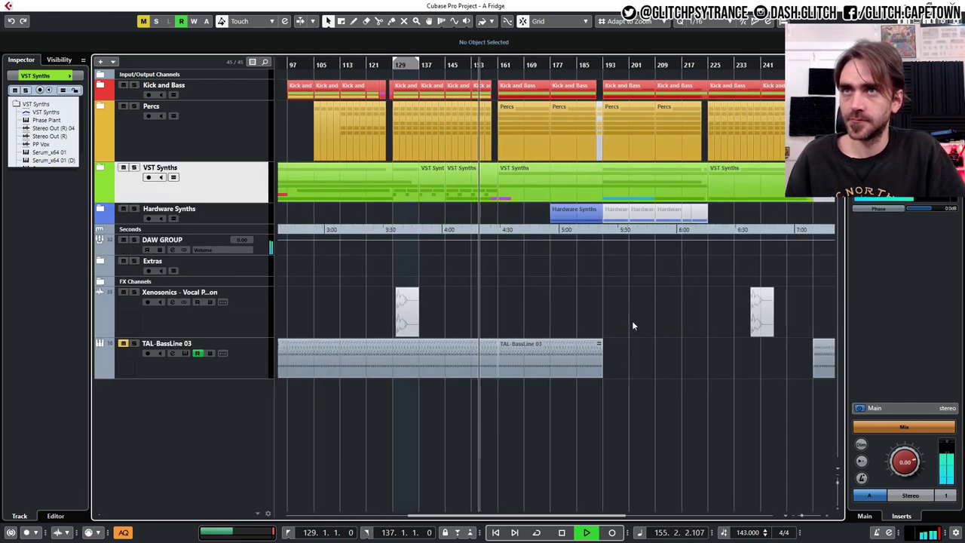
{"action": "scroll", "coordinate": [632, 321], "scroll_direction": "up", "scroll_amount": 2}
{"action": "scroll", "coordinate": [632, 321], "scroll_direction": "down", "scroll_amount": 3}
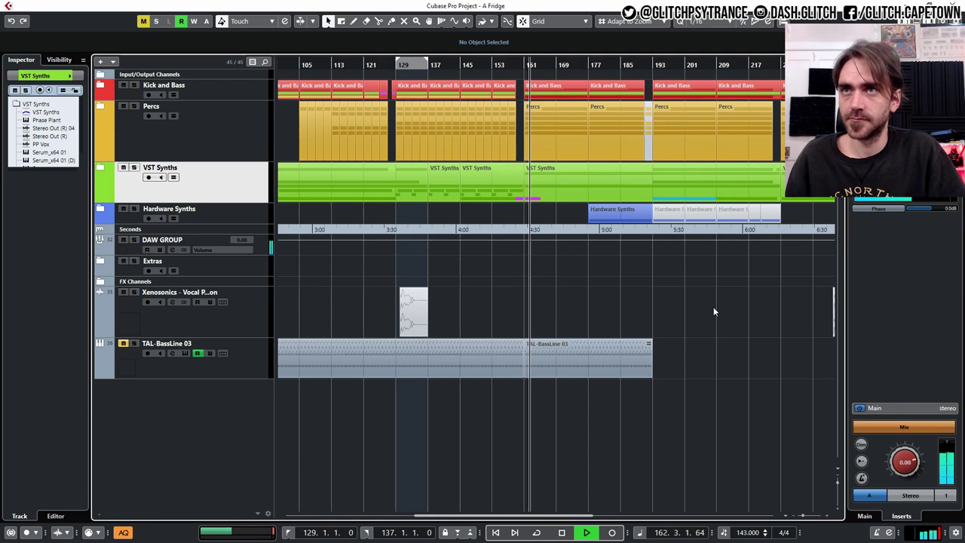
{"action": "scroll", "coordinate": [713, 307], "scroll_direction": "right", "scroll_amount": 2}
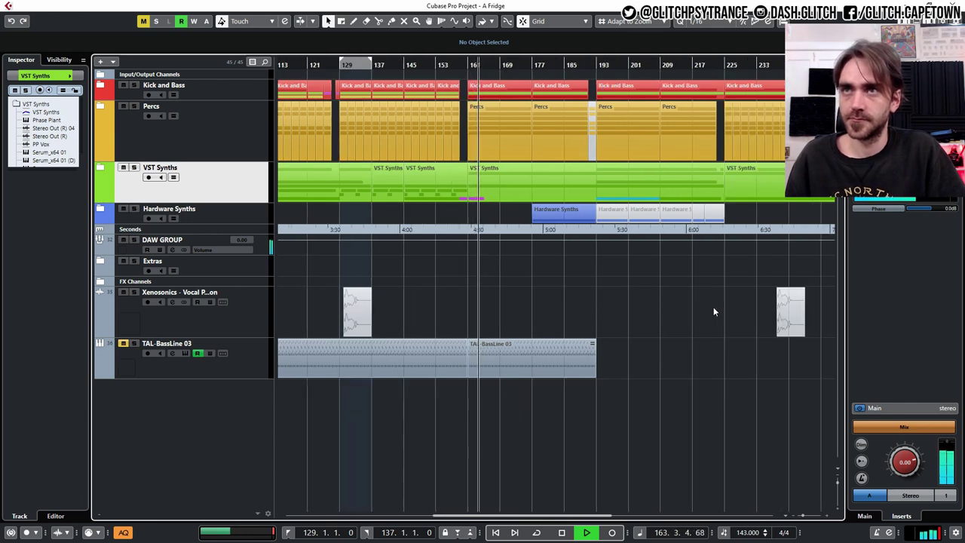
{"action": "scroll", "coordinate": [714, 307], "scroll_direction": "down", "scroll_amount": 1}
{"action": "scroll", "coordinate": [714, 307], "scroll_direction": "right", "scroll_amount": 2}
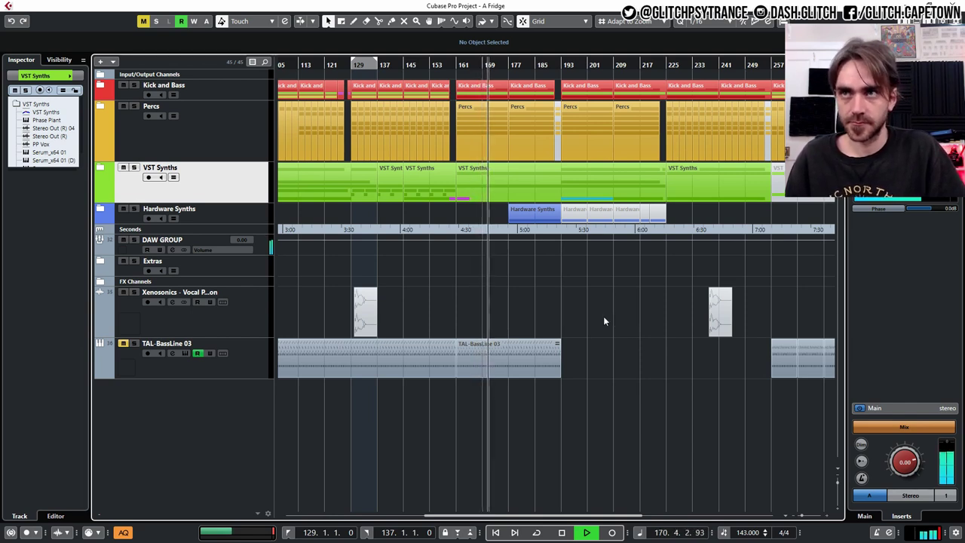
{"action": "scroll", "coordinate": [603, 318], "scroll_direction": "right", "scroll_amount": 2}
{"action": "scroll", "coordinate": [593, 328], "scroll_direction": "down", "scroll_amount": 1}
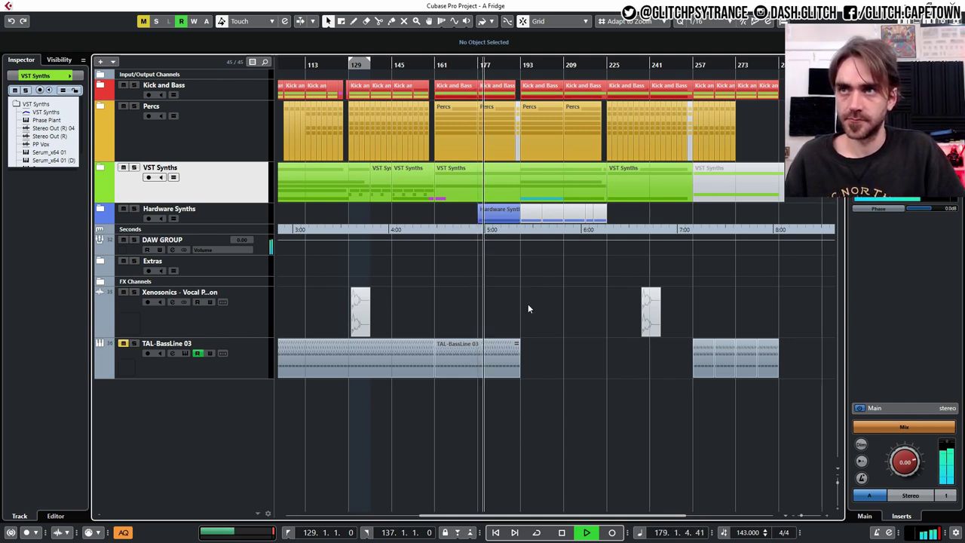
{"action": "left_click", "coordinate": [589, 67]}
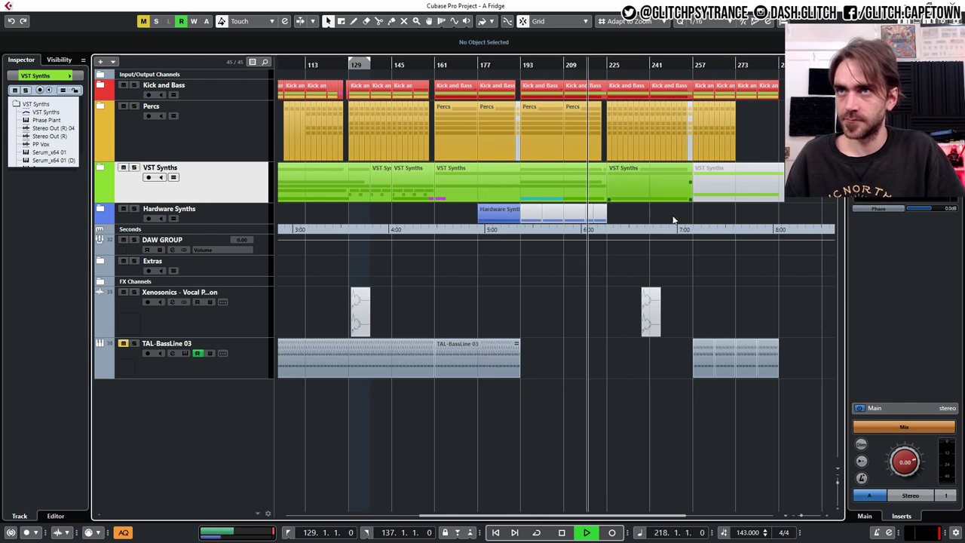